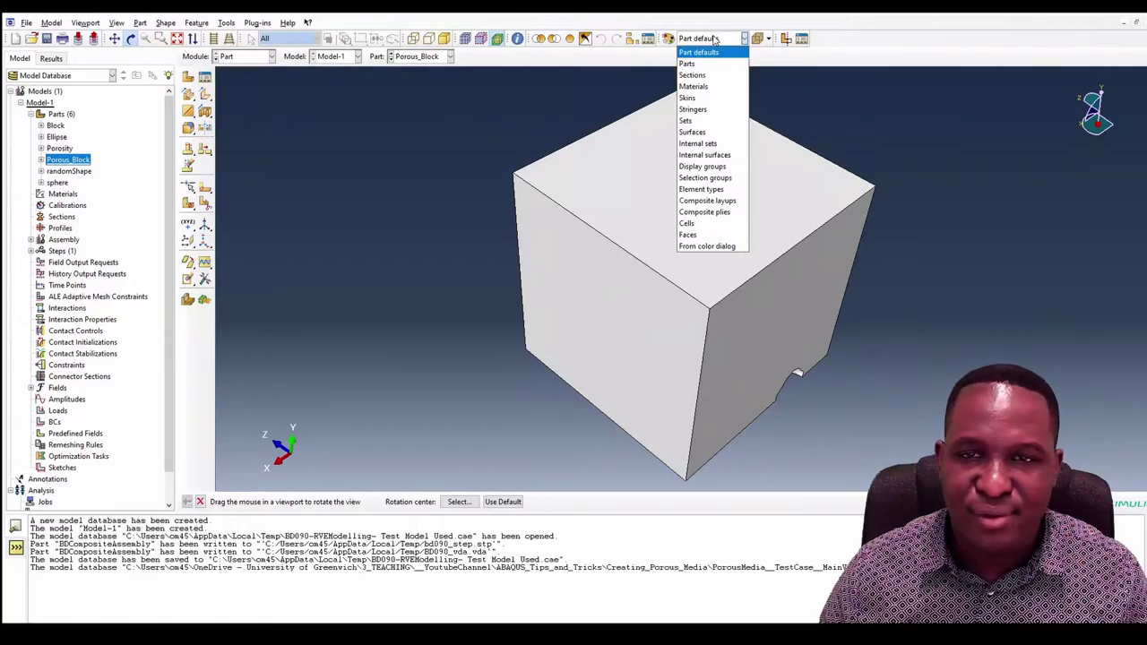
Color-code the Porous_Block part by sections and start exporting it as a part file.
{"action": "left_click", "coordinate": [708, 68]}
{"action": "left_click_drag", "start_coordinate": [708, 72], "coordinate": [287, 116]}
{"action": "left_click", "coordinate": [27, 21]}
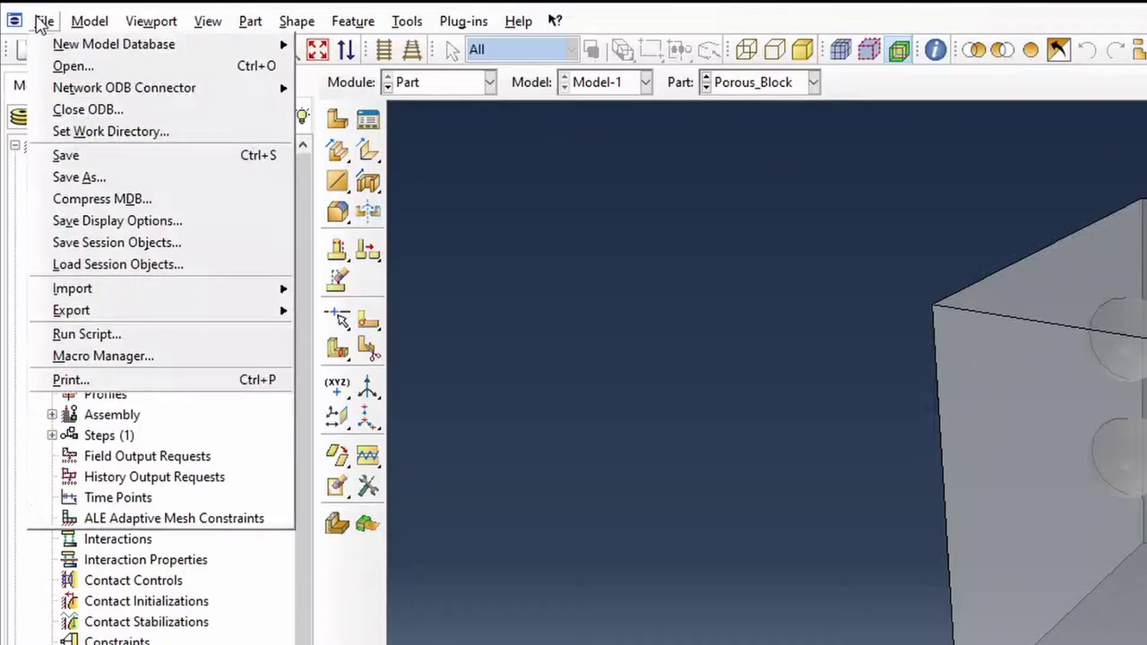
{"action": "mouse_move", "coordinate": [68, 178]}
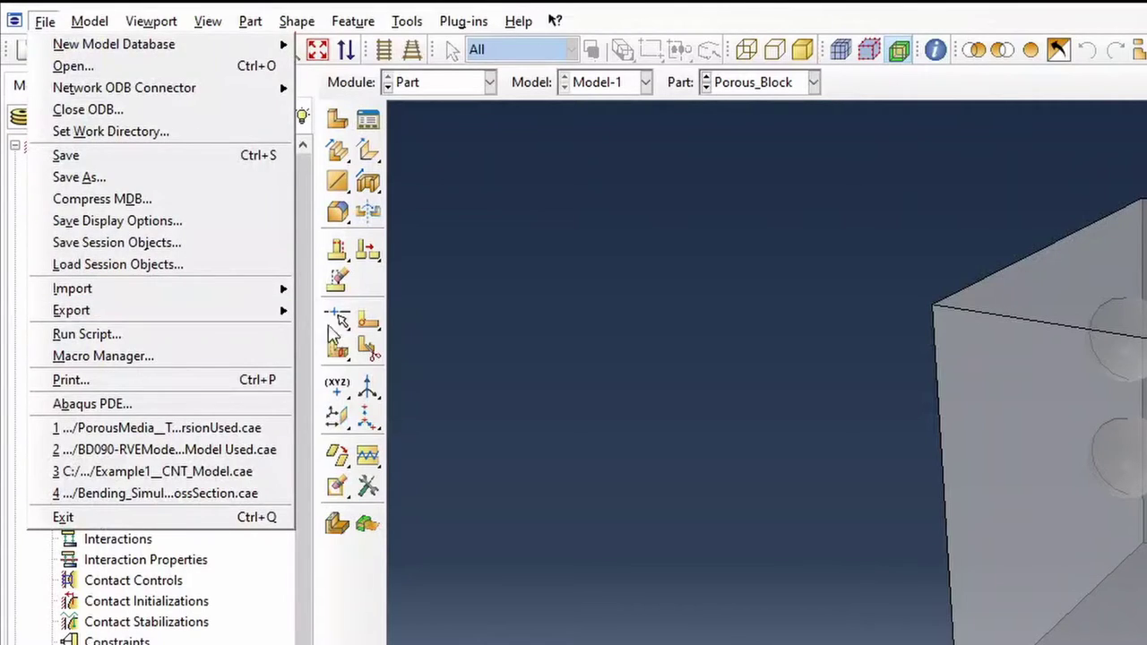
{"action": "left_click", "coordinate": [335, 334]}
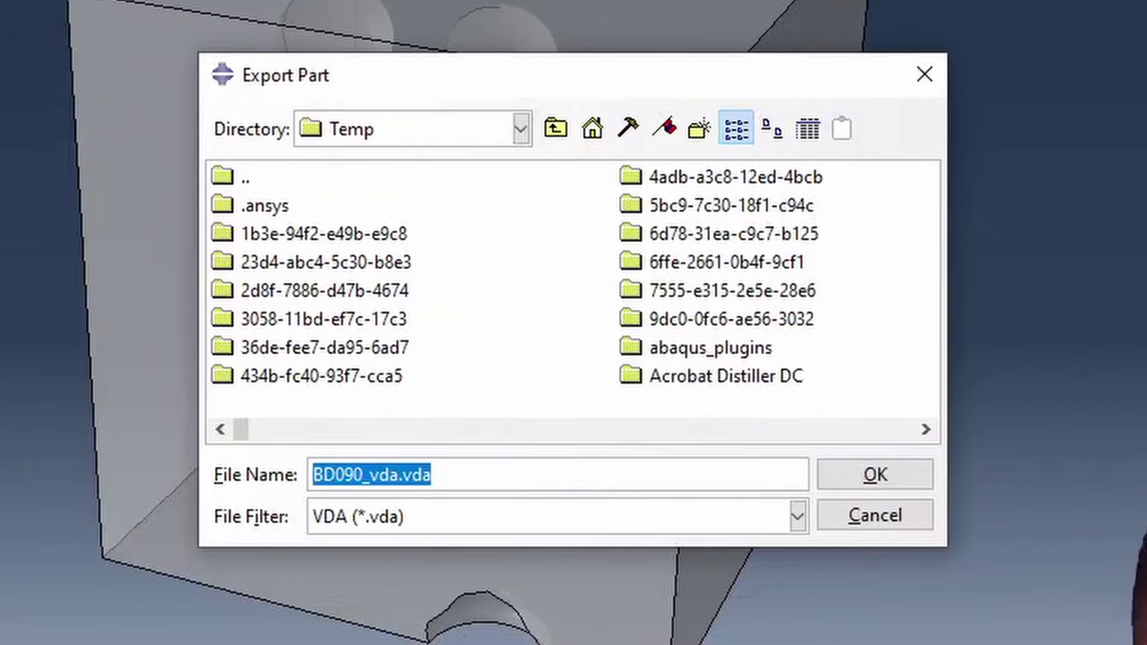
{"action": "type", "text": "PorousMedia_"}
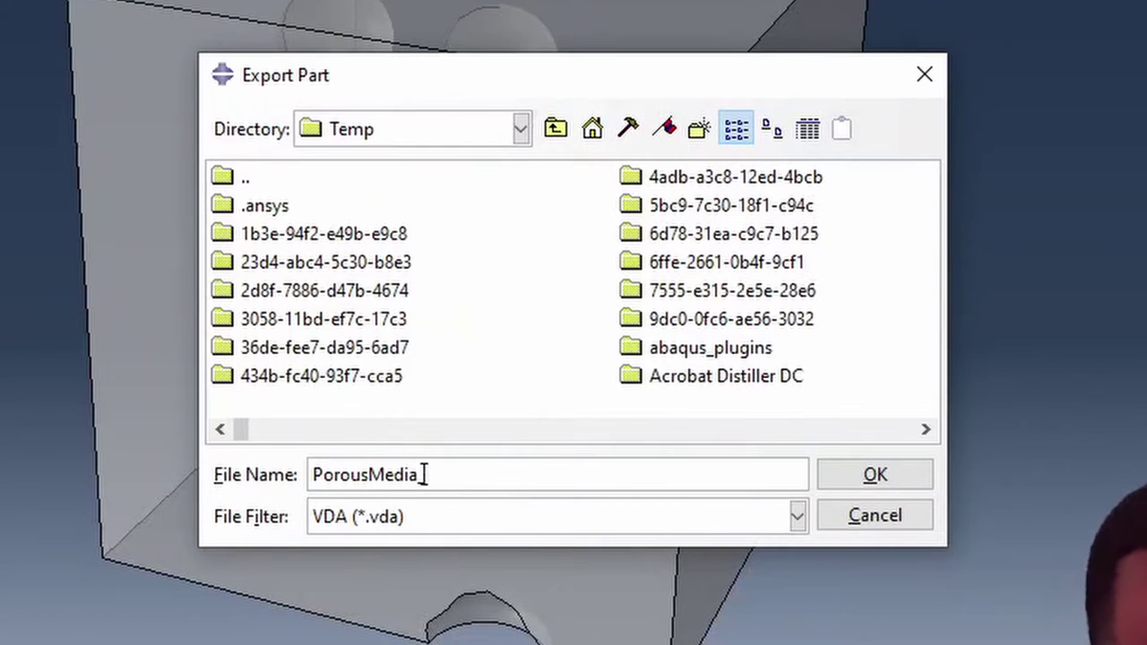
{"action": "type", "text": "SA"}
{"action": "key", "text": "BackSpace"}
{"action": "type", "text": "T"}
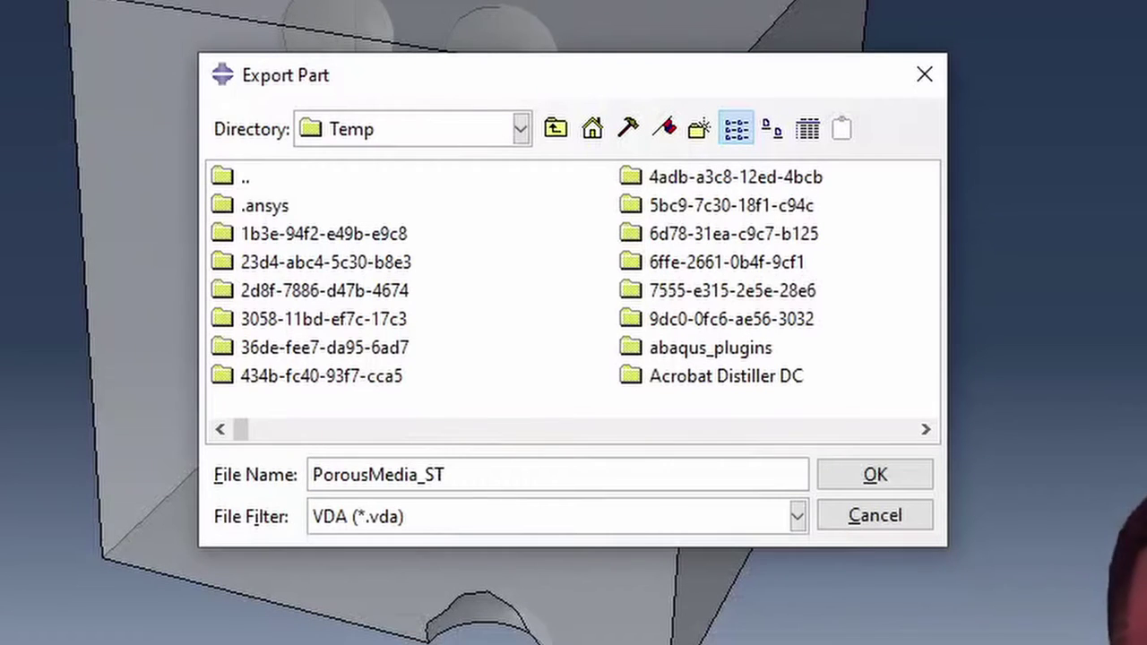
{"action": "type", "text": "p"}
{"action": "key", "text": "BackSpace"}
{"action": "type", "text": "P"}
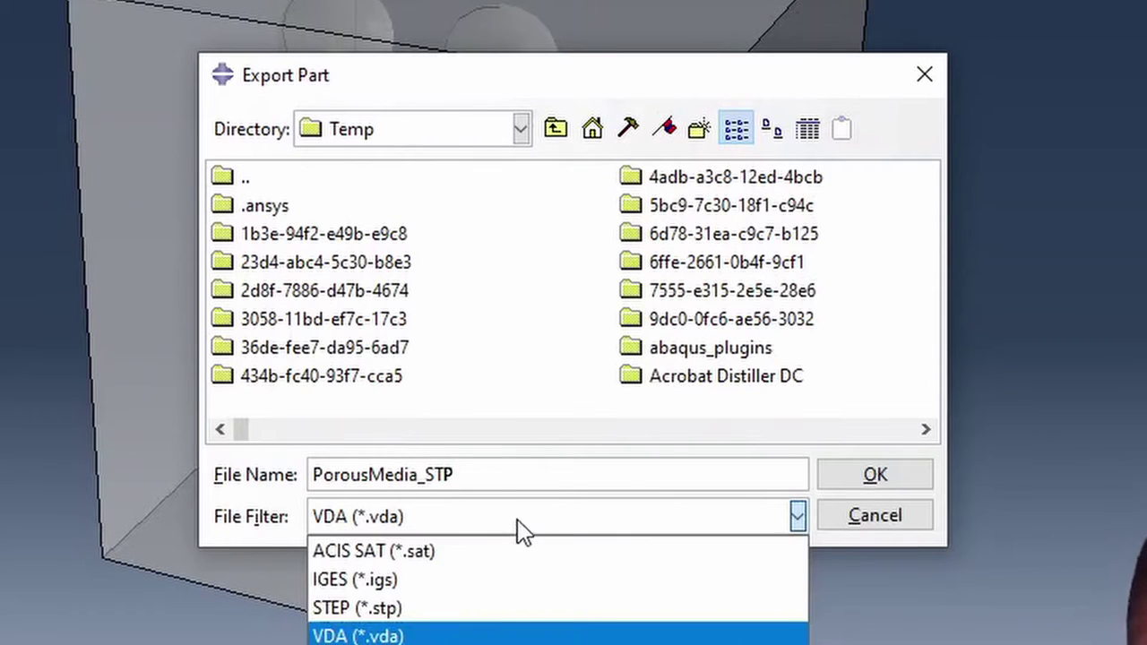
Export the Porous_Block part in STEP (*.stp) format to the Temp directory with the file name PorousMediaSTEP.
{"action": "left_click", "coordinate": [517, 524]}
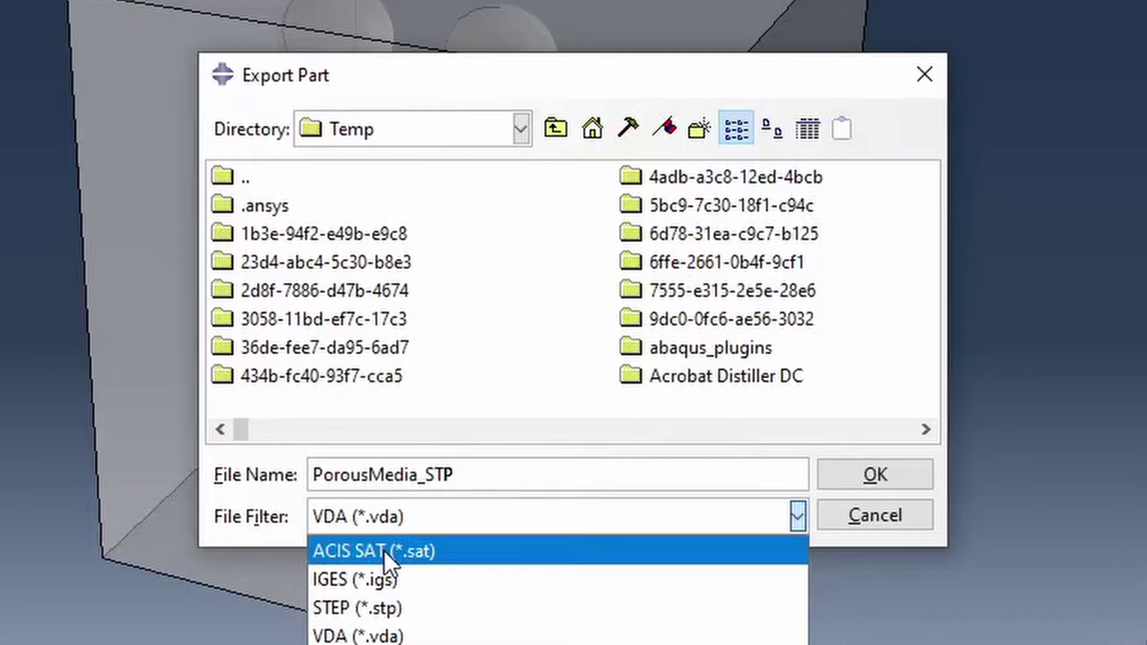
{"action": "left_click", "coordinate": [408, 610]}
{"action": "left_click", "coordinate": [376, 492]}
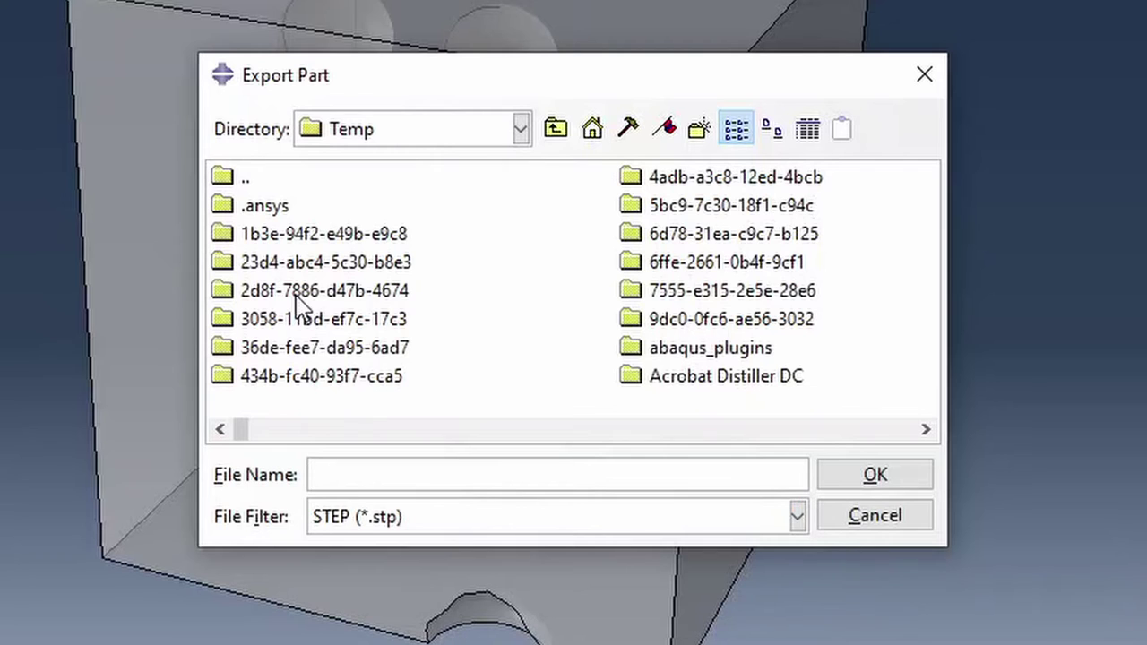
{"action": "type", "text": "poro"}
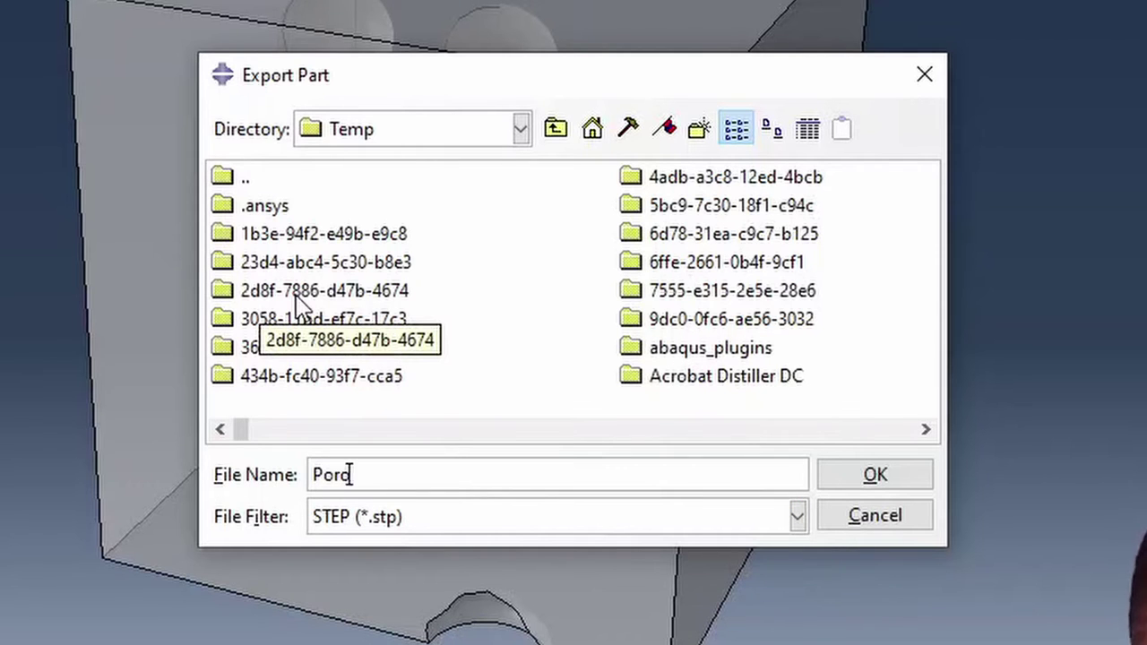
{"action": "type", "text": "usMediaSTEP"}
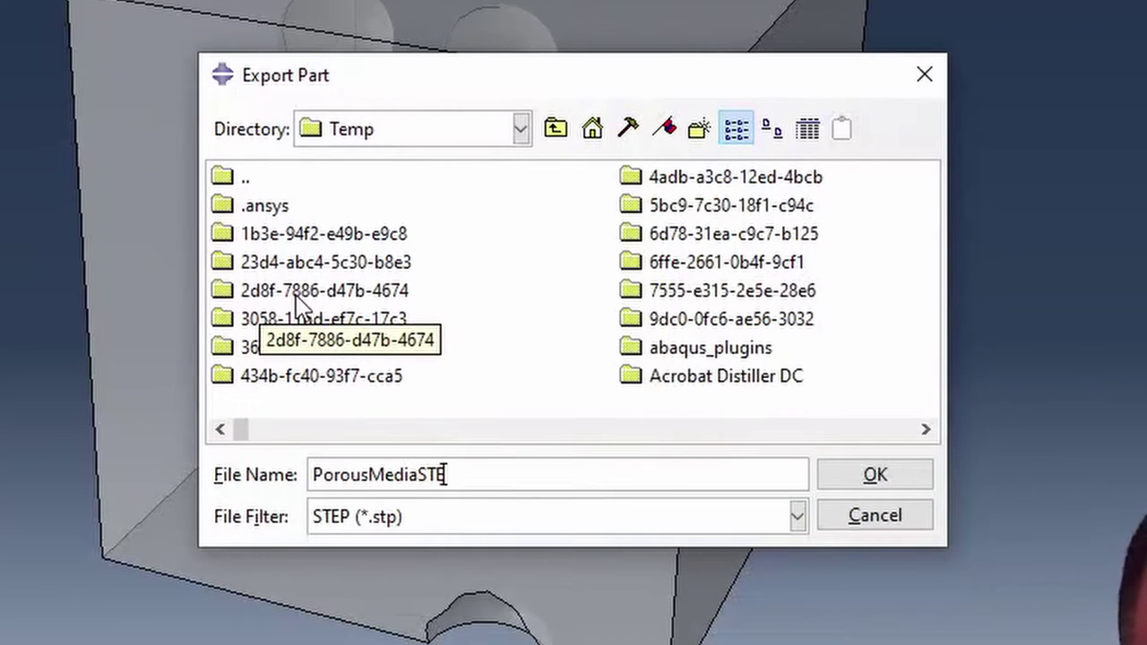
{"action": "left_click", "coordinate": [896, 480]}
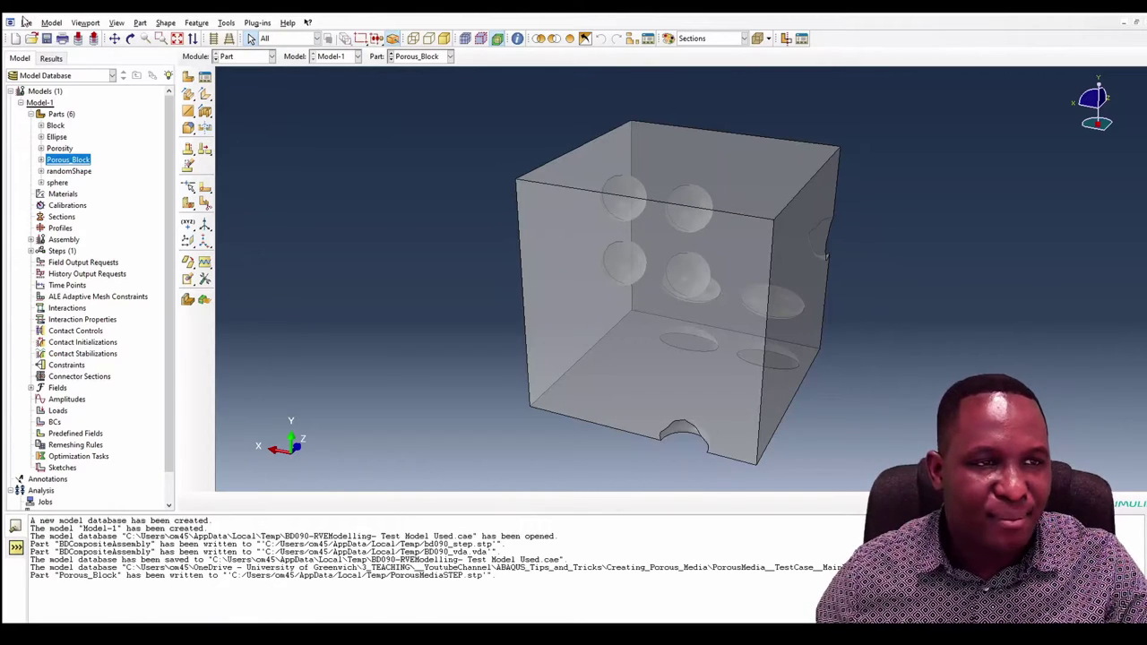
Export the Porous_Block part again, in IGES (*.igs) format, with the file name PorousMediaIGES.
{"action": "left_click", "coordinate": [26, 22]}
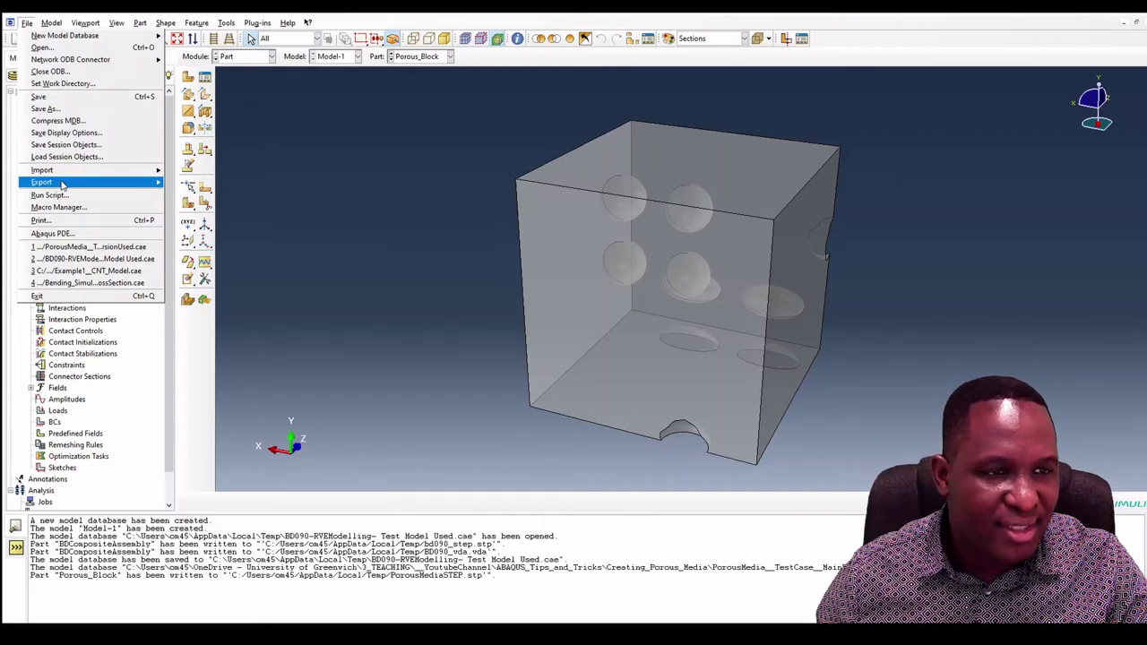
{"action": "mouse_move", "coordinate": [108, 182]}
{"action": "left_click", "coordinate": [186, 194]}
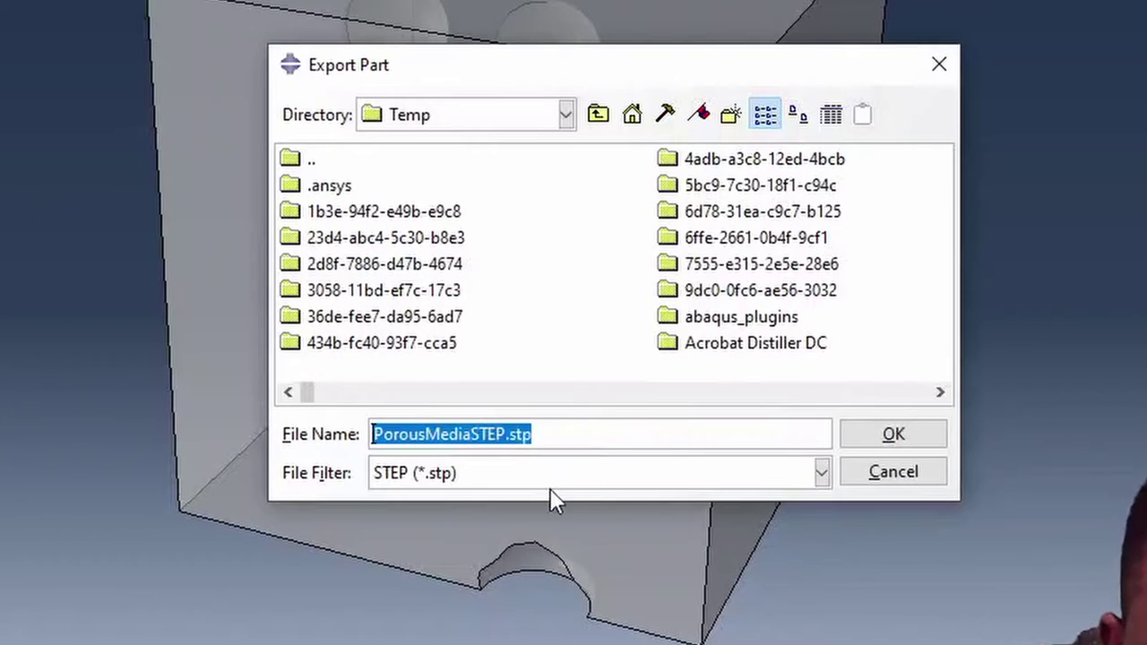
{"action": "left_click", "coordinate": [694, 391]}
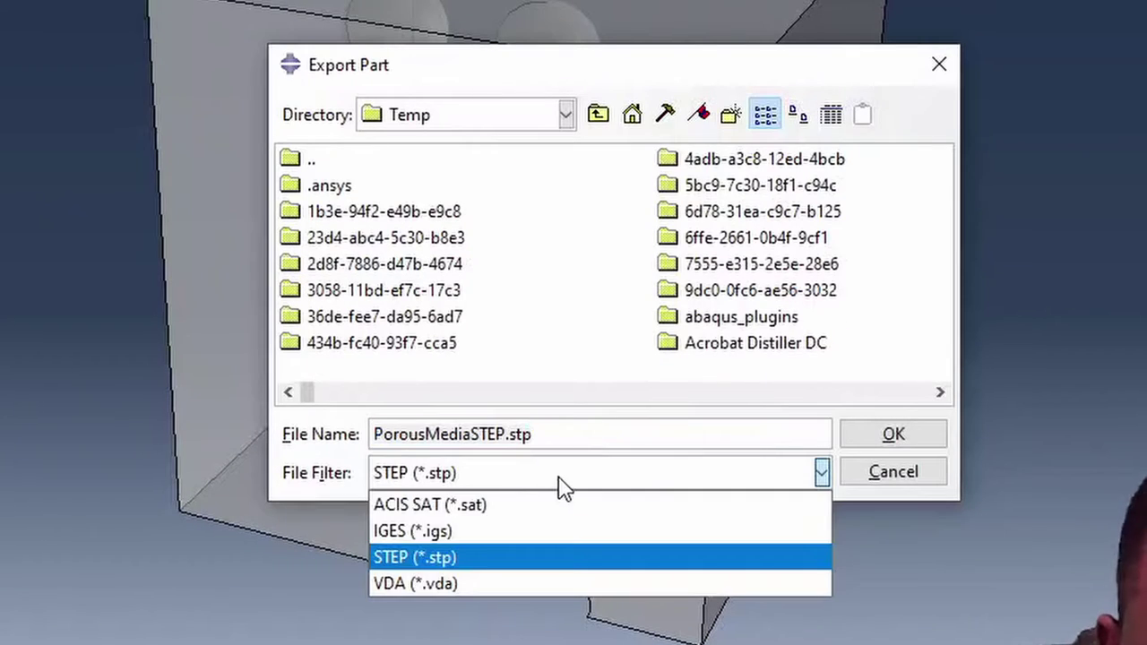
{"action": "left_click", "coordinate": [477, 533]}
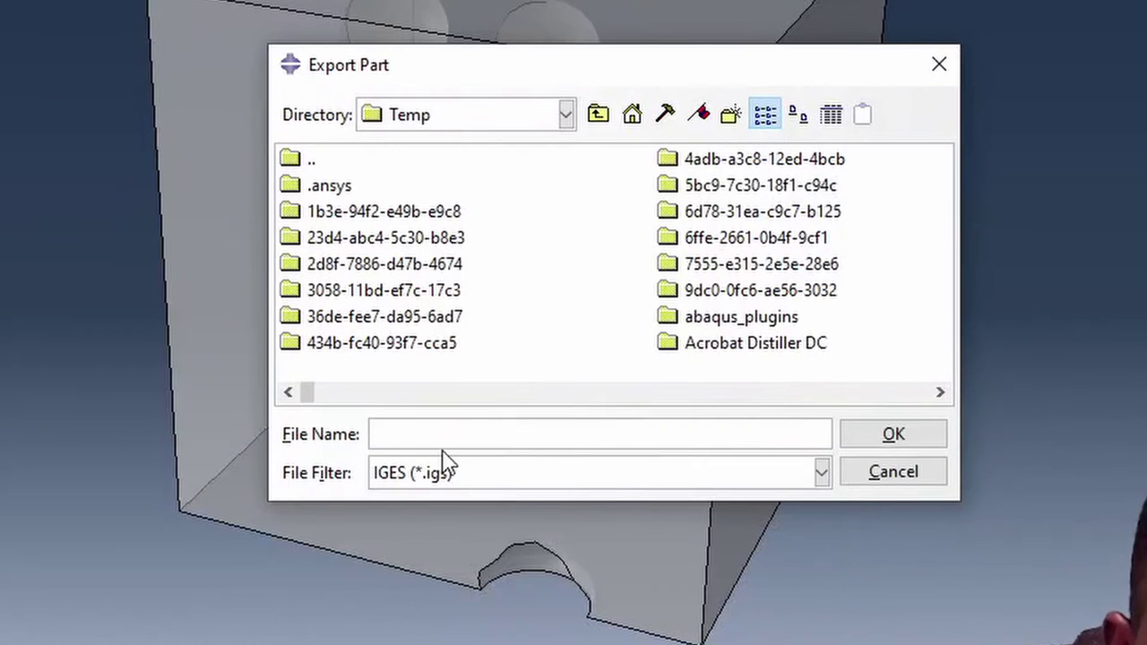
{"action": "left_click", "coordinate": [460, 432]}
{"action": "type", "text": "P"}
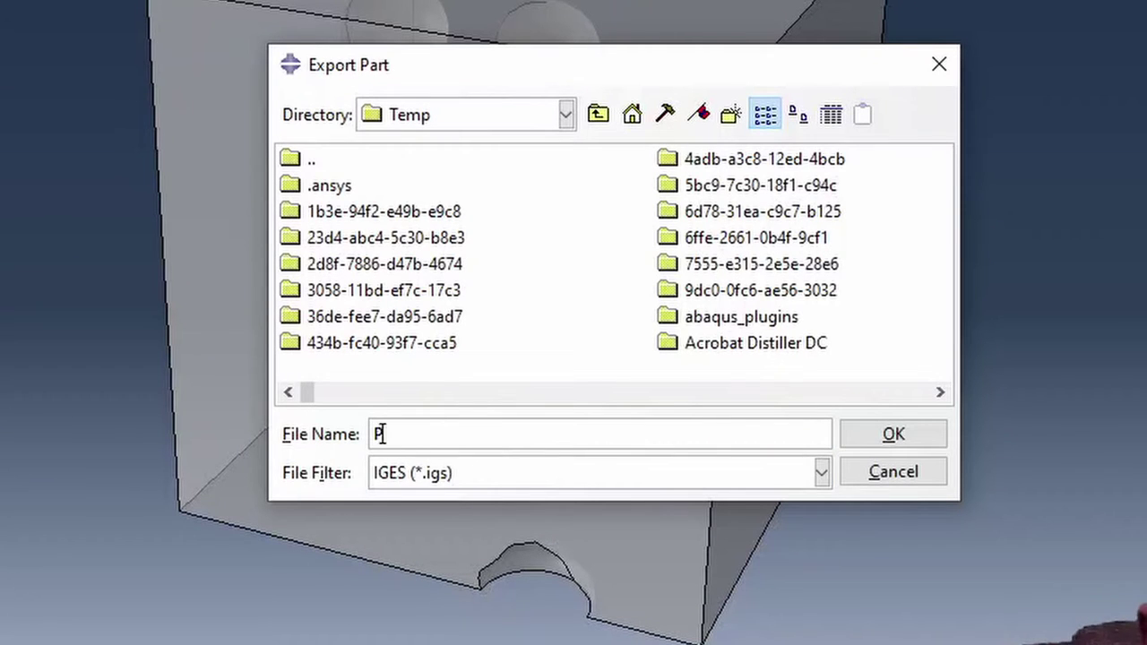
{"action": "type", "text": "orousMedia"}
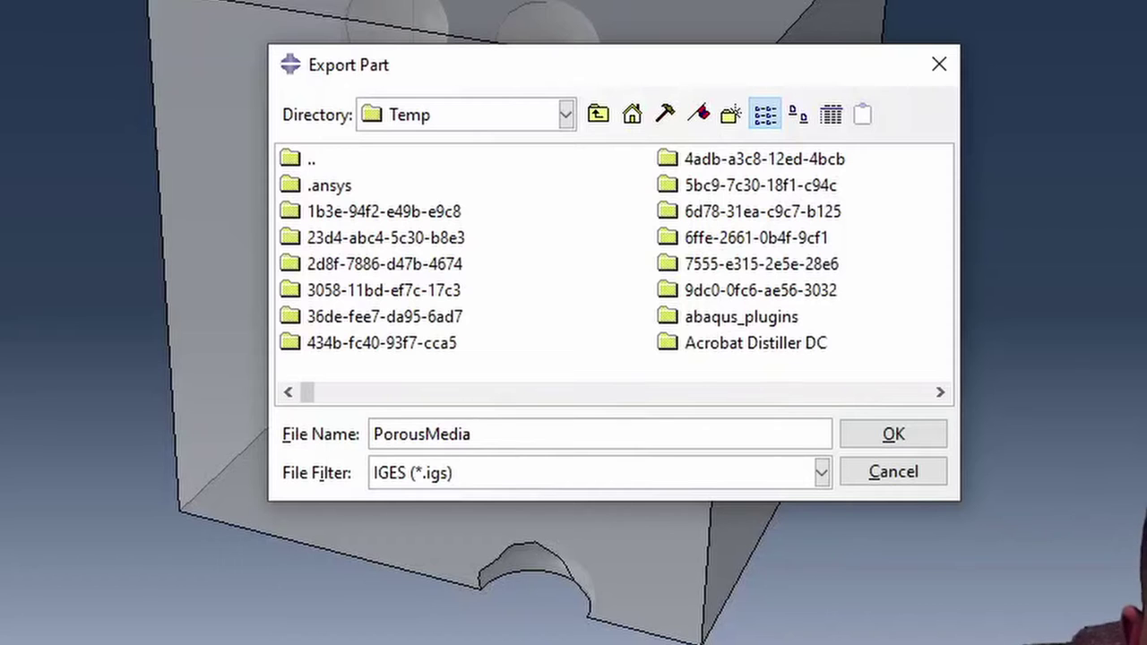
{"action": "type", "text": "IGES"}
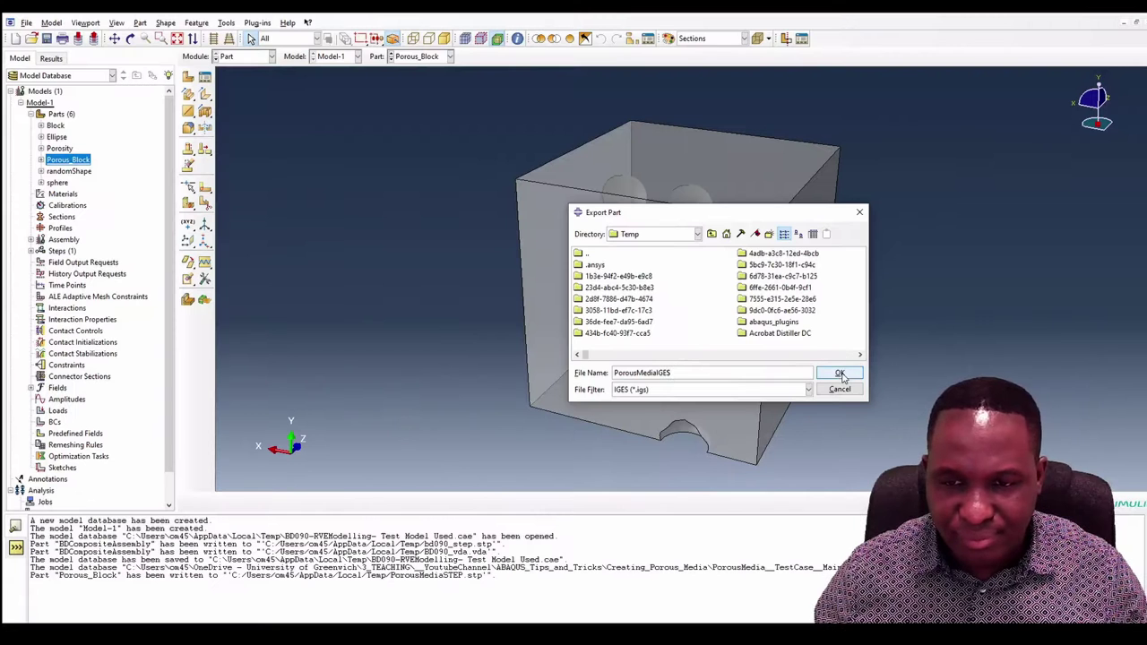
{"action": "left_click", "coordinate": [894, 433]}
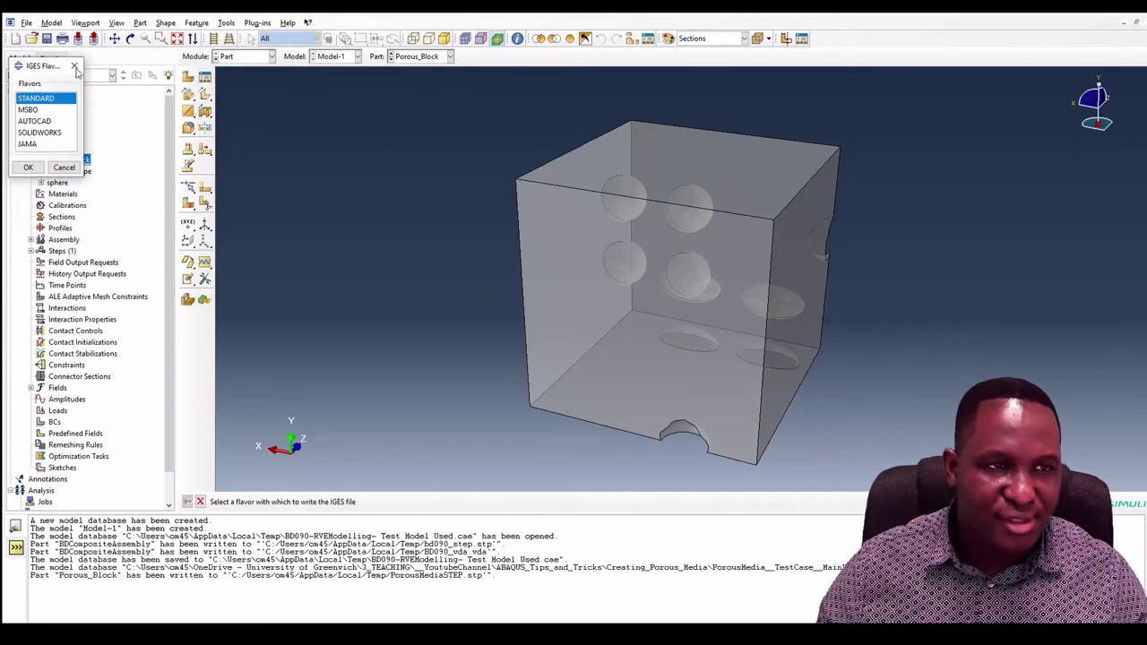
Choose the SOLIDWORKS flavor for the IGES file and write it.
{"action": "left_click_drag", "start_coordinate": [64, 67], "coordinate": [452, 131]}
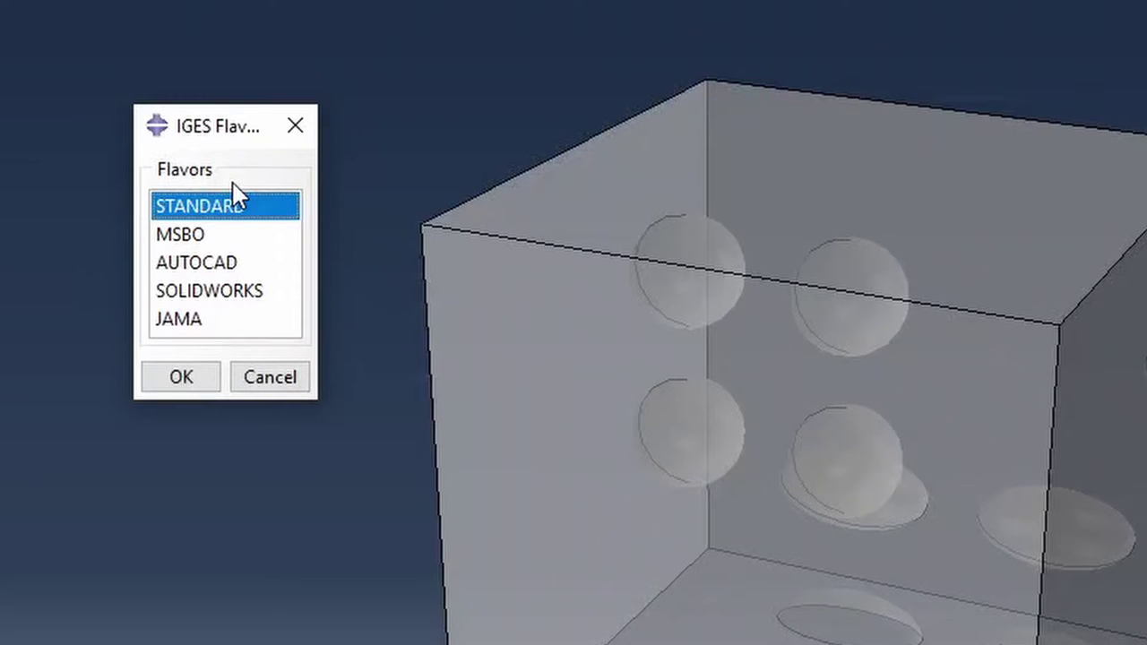
{"action": "left_click", "coordinate": [218, 269]}
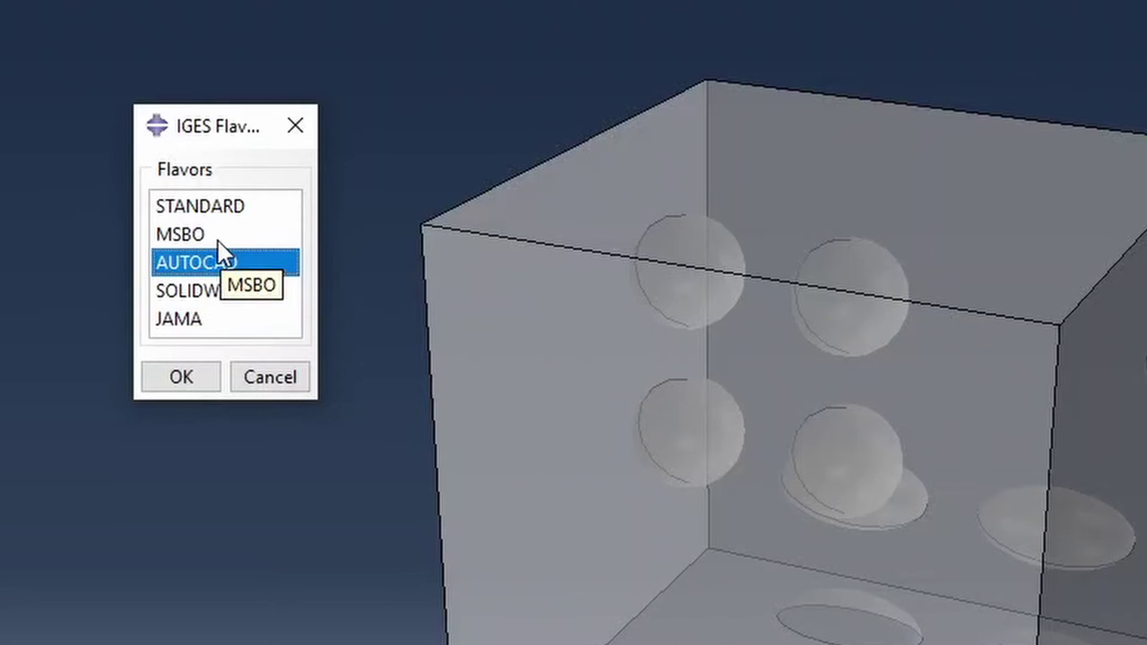
{"action": "left_click", "coordinate": [223, 296]}
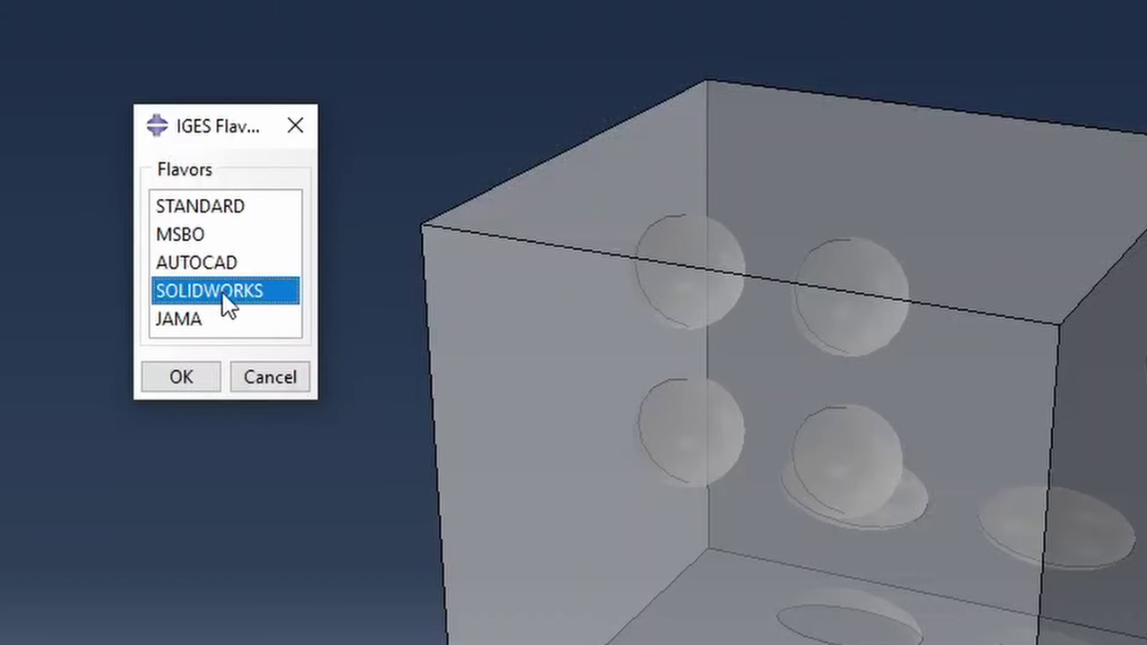
{"action": "left_click", "coordinate": [249, 212]}
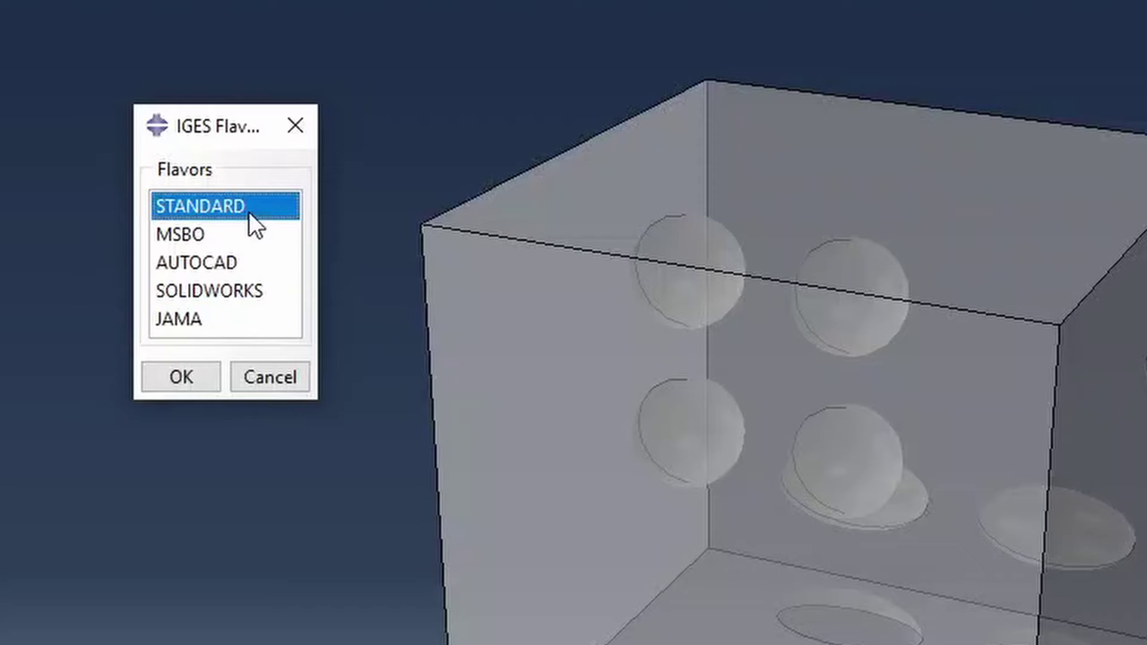
{"action": "left_click", "coordinate": [255, 289]}
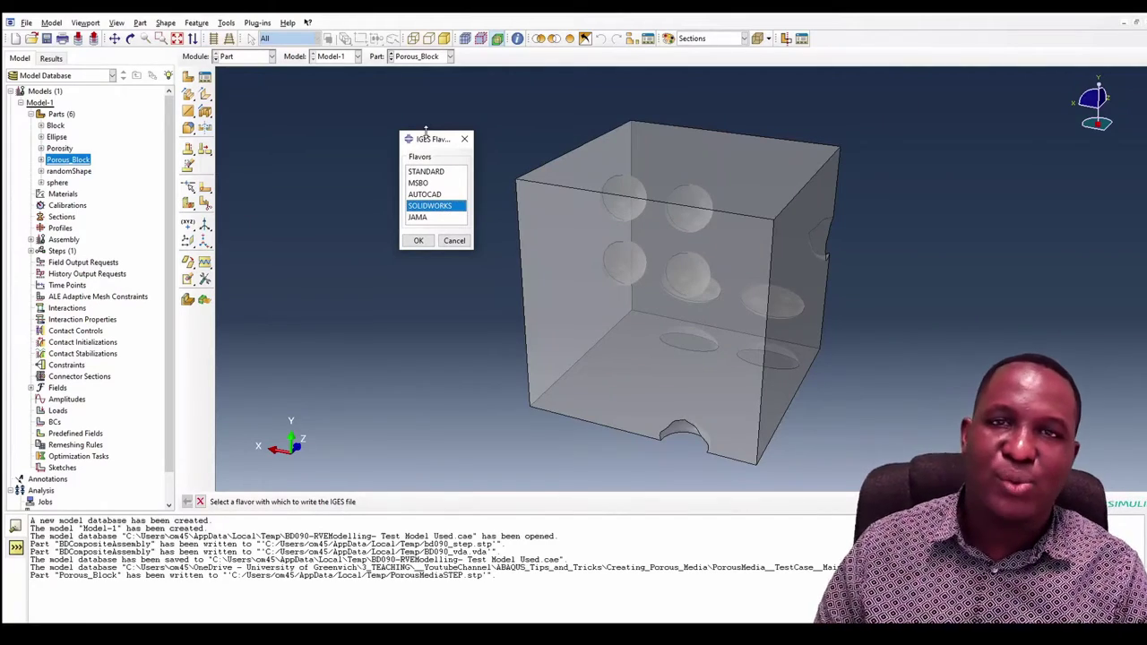
{"action": "left_click", "coordinate": [418, 240]}
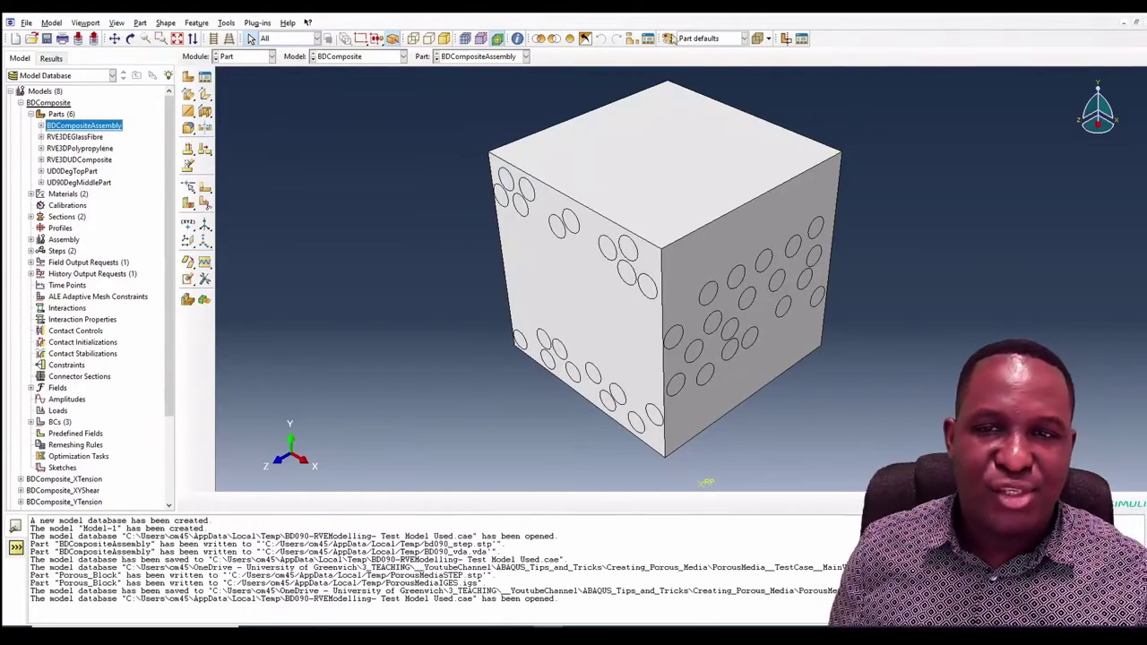
Color-code the BDCompositeAssembly part by materials and start exporting it as a part file.
{"action": "left_click", "coordinate": [710, 41]}
{"action": "left_click", "coordinate": [704, 87]}
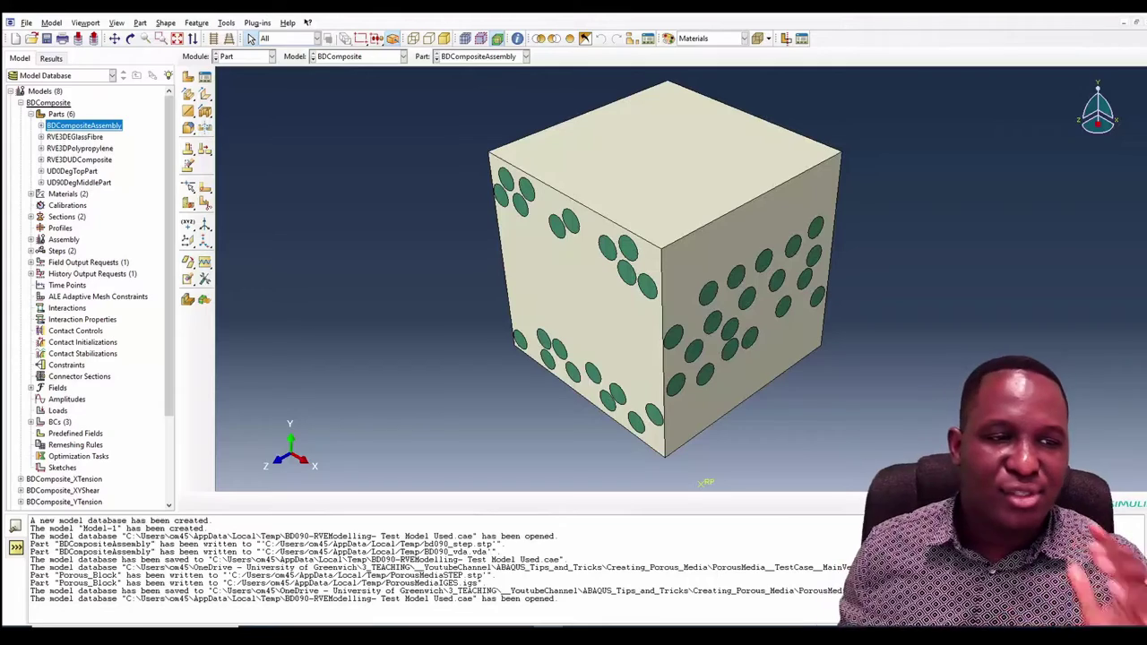
{"action": "left_click", "coordinate": [26, 24]}
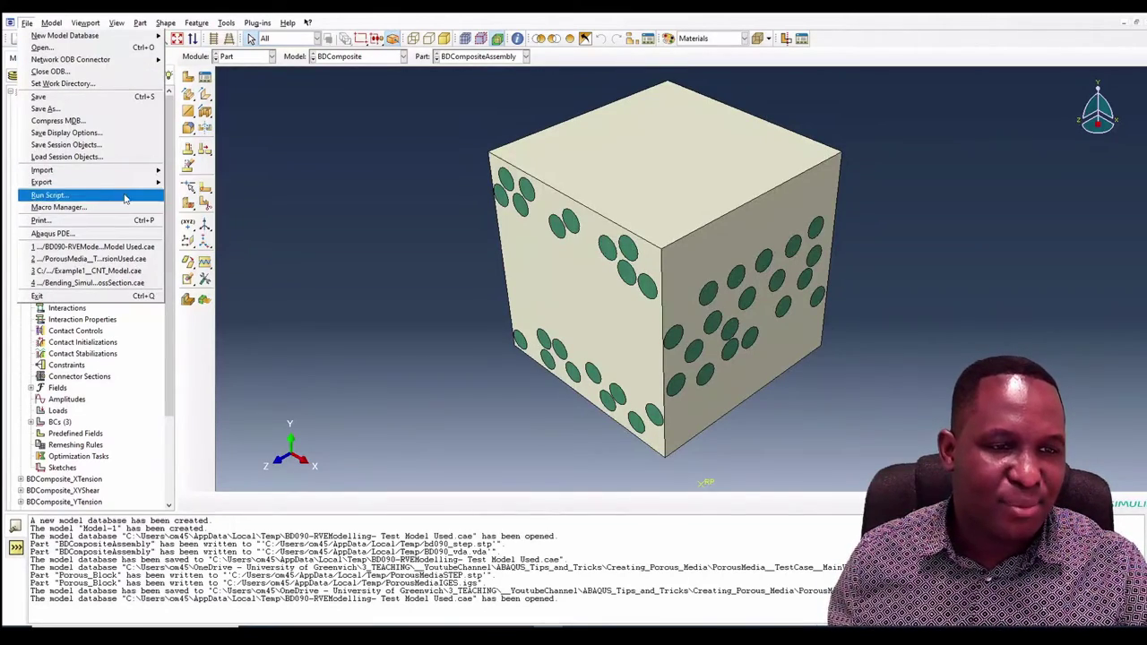
{"action": "mouse_move", "coordinate": [126, 183]}
{"action": "left_click", "coordinate": [197, 189]}
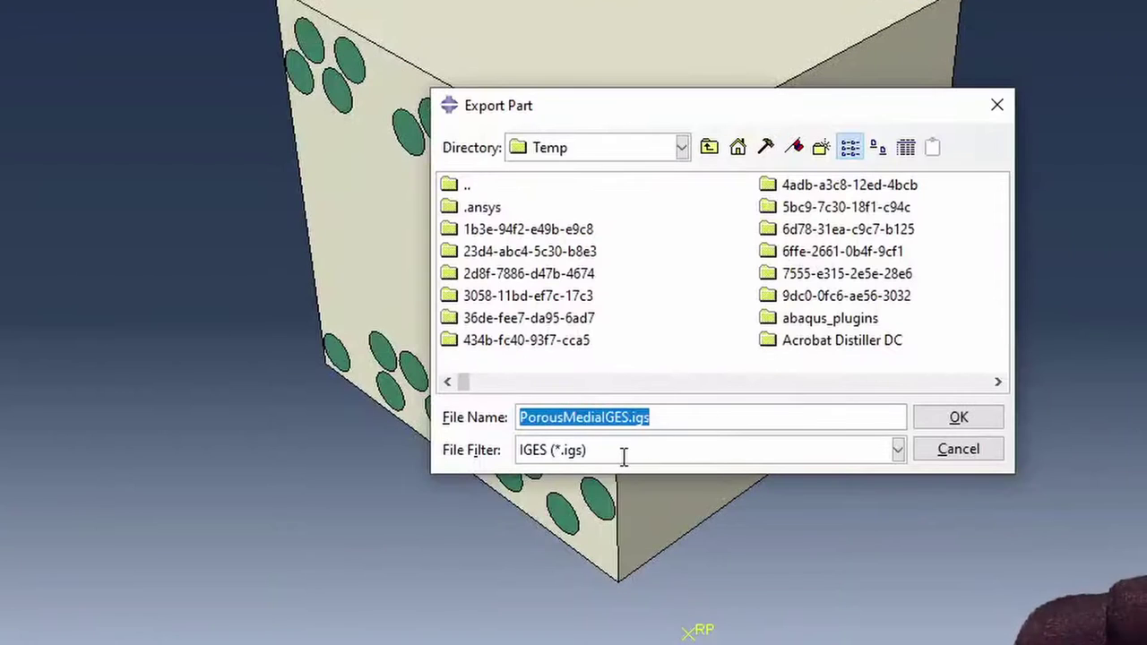
Export the BDCompositeAssembly part in ACIS SAT (*.sat) format with the file name BDCompACIS, using ACIS version R24.
{"action": "type", "text": "B"}
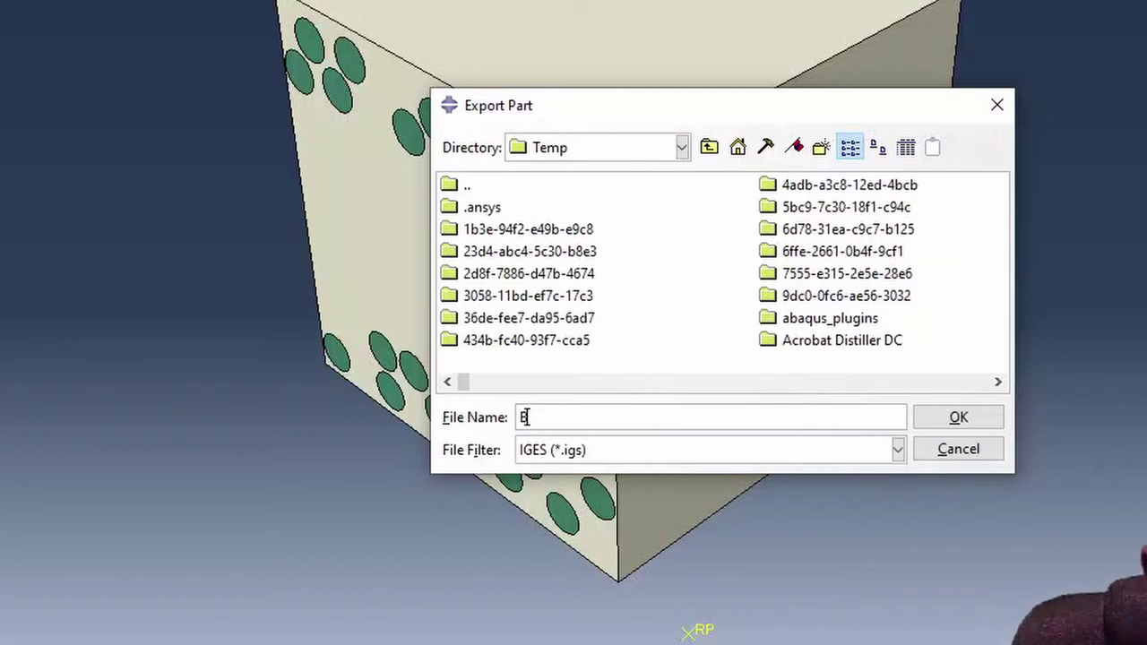
{"action": "type", "text": "DComp"}
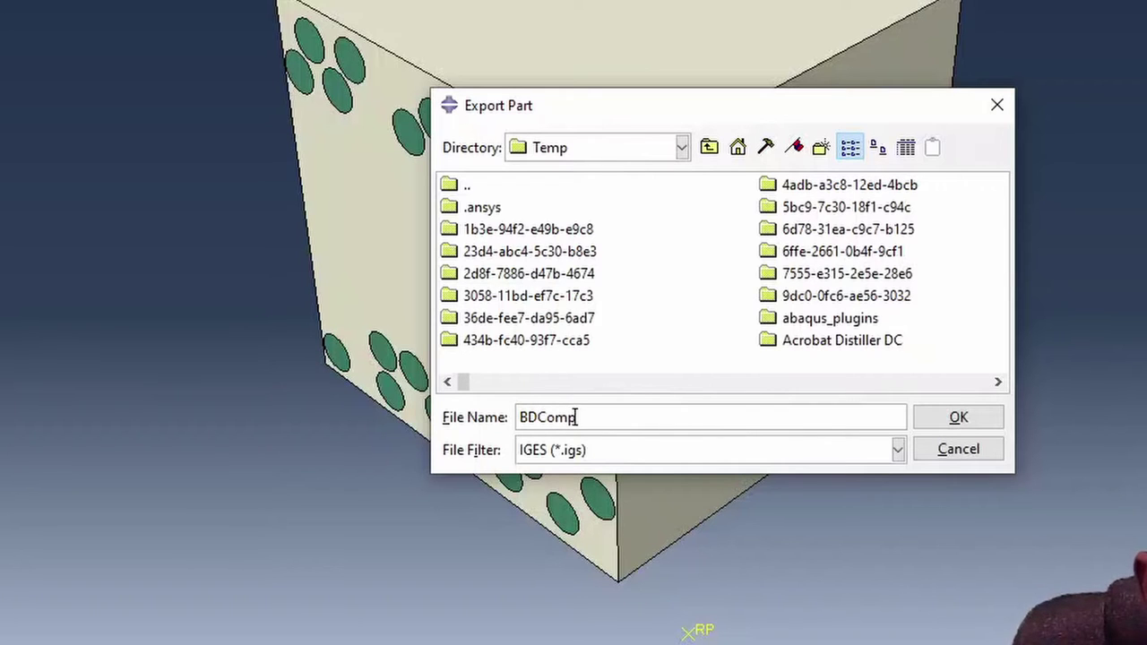
{"action": "left_click", "coordinate": [667, 450]}
{"action": "left_click", "coordinate": [631, 476]}
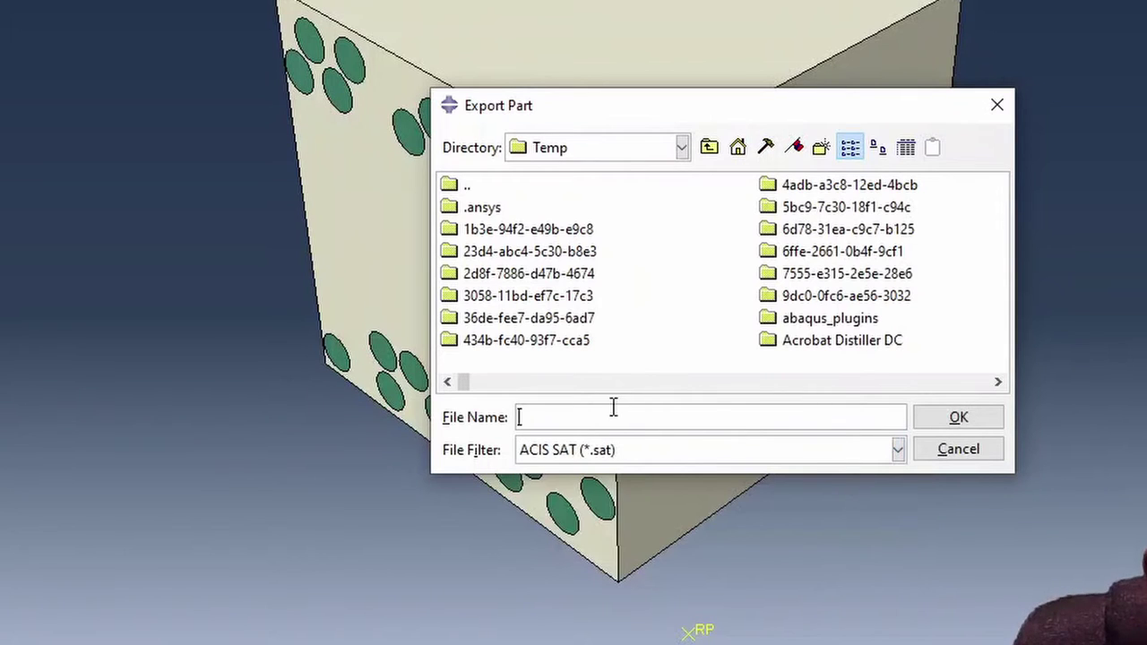
{"action": "type", "text": "BDCo"}
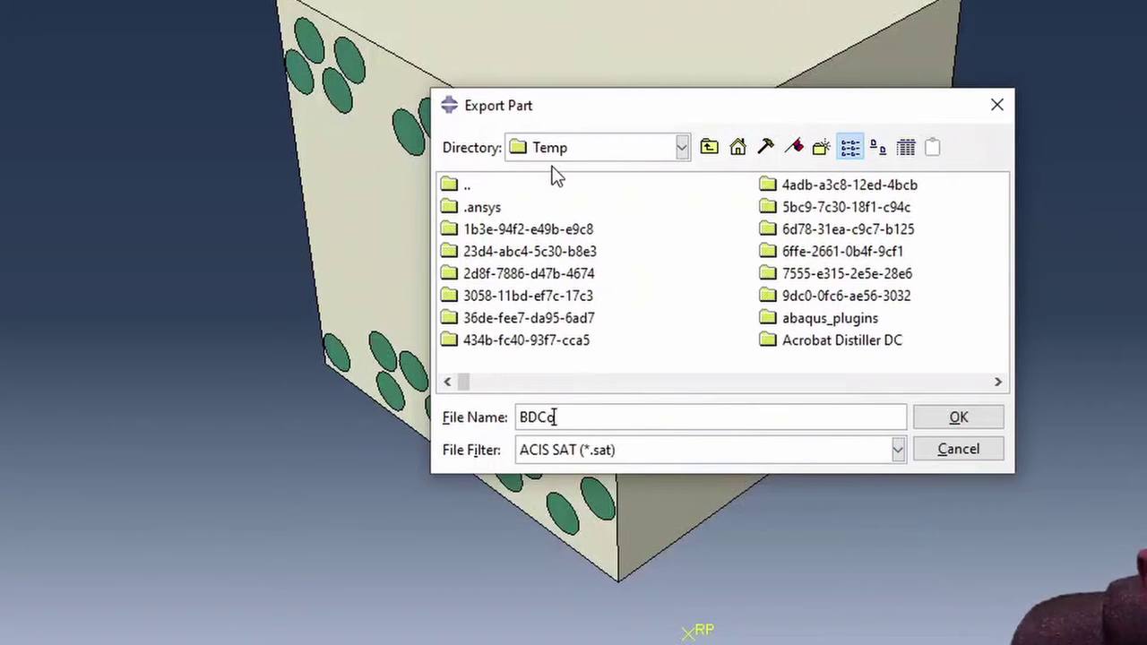
{"action": "type", "text": "mpACIS"}
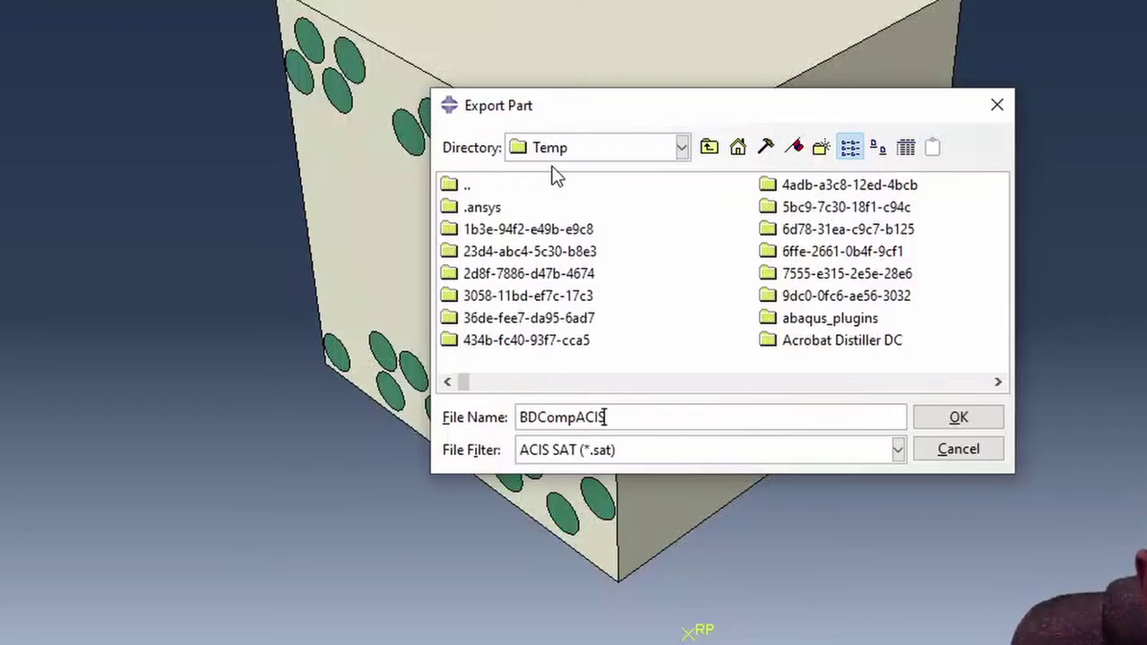
{"action": "left_click", "coordinate": [986, 414]}
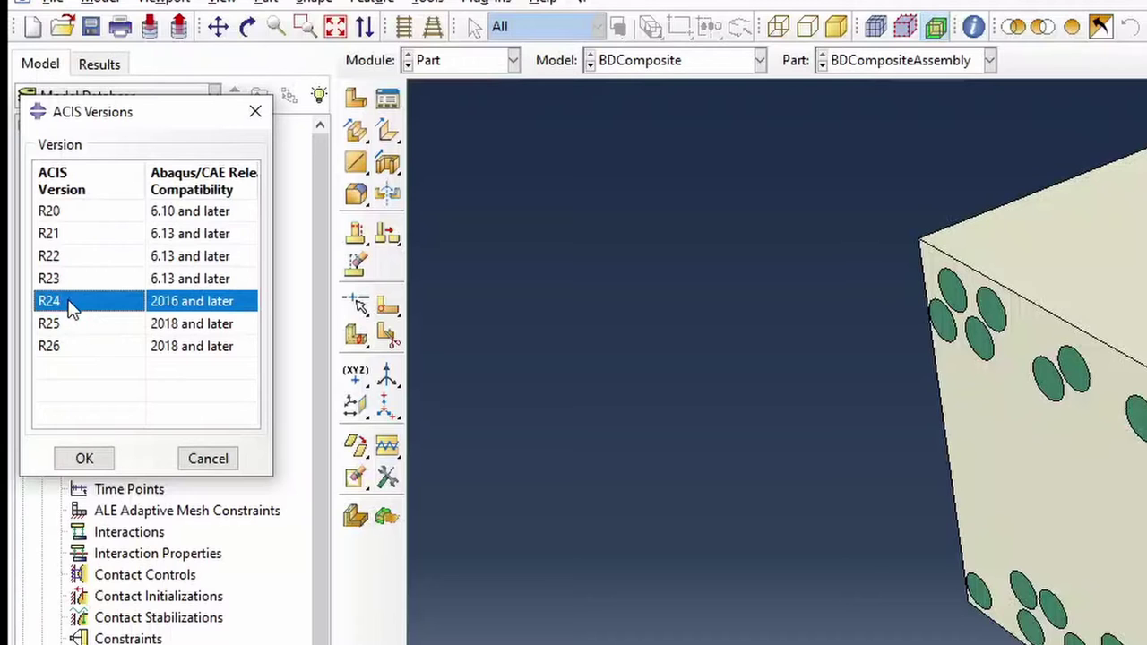
{"action": "left_click_drag", "start_coordinate": [148, 116], "coordinate": [745, 204]}
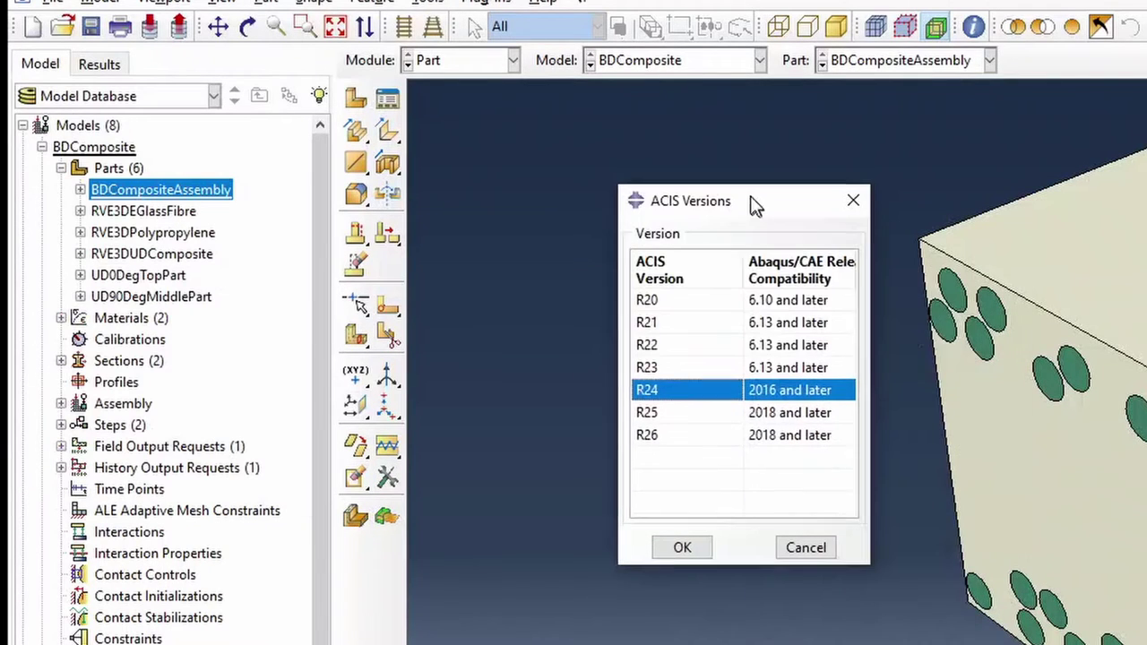
{"action": "left_click", "coordinate": [680, 546]}
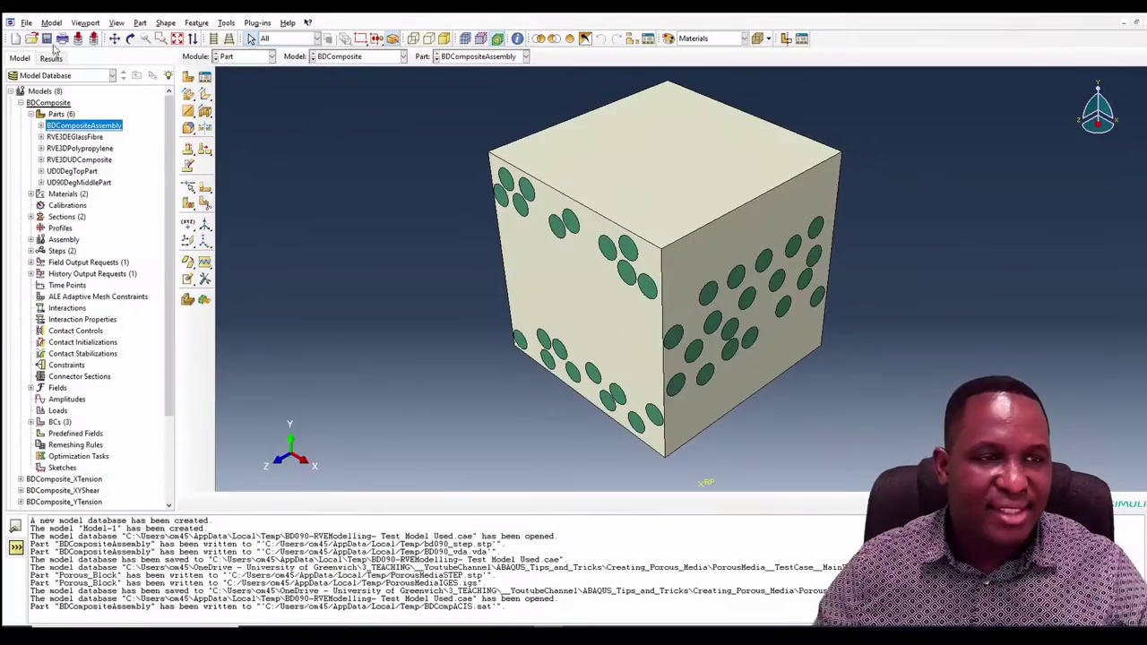
Export the BDCompositeAssembly part again, in STEP (*.stp) format, to the Temp directory with the file name BDCompSTEP.
{"action": "left_click", "coordinate": [26, 23]}
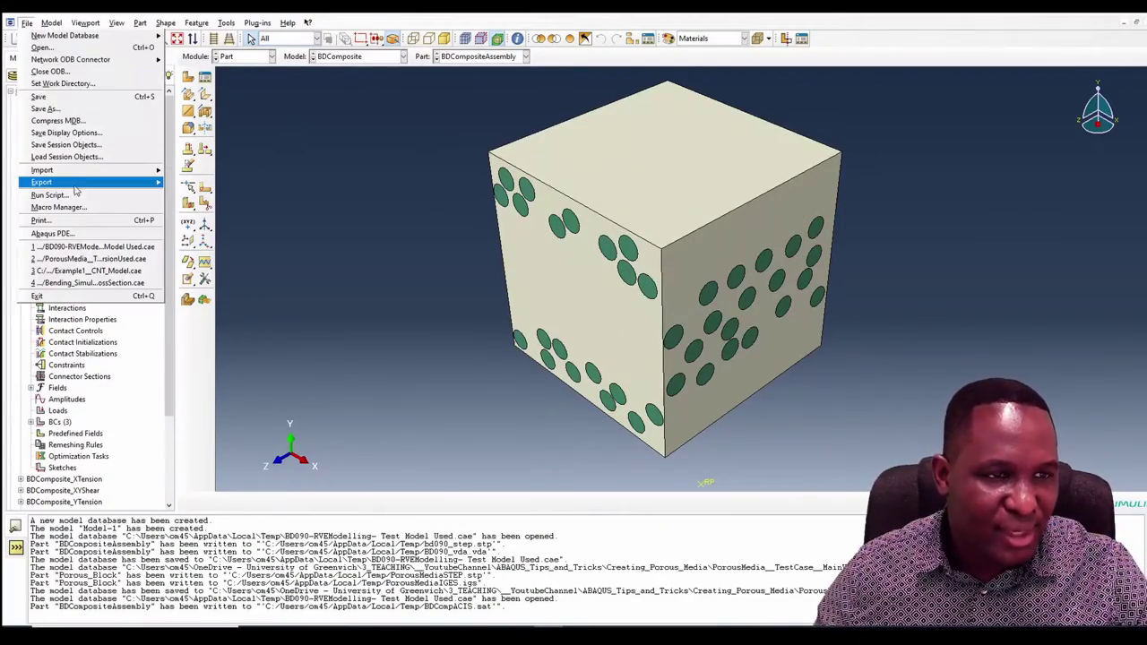
{"action": "mouse_move", "coordinate": [83, 185]}
{"action": "left_click", "coordinate": [186, 194]}
{"action": "left_click", "coordinate": [806, 389]}
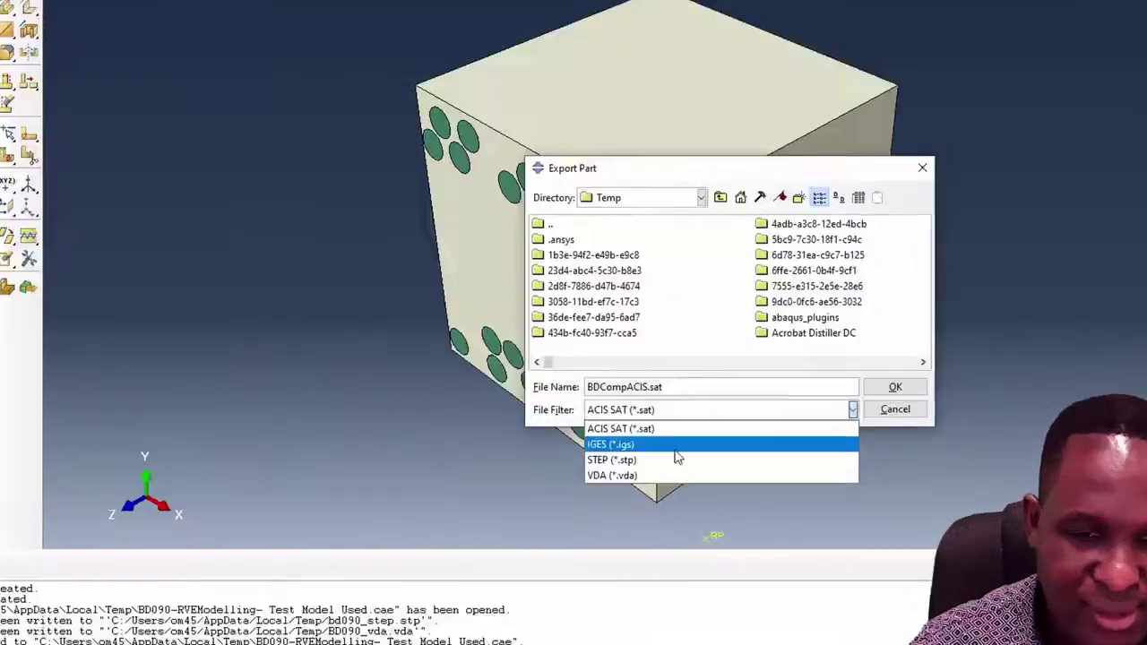
{"action": "left_click", "coordinate": [674, 421]}
{"action": "left_click", "coordinate": [655, 457]}
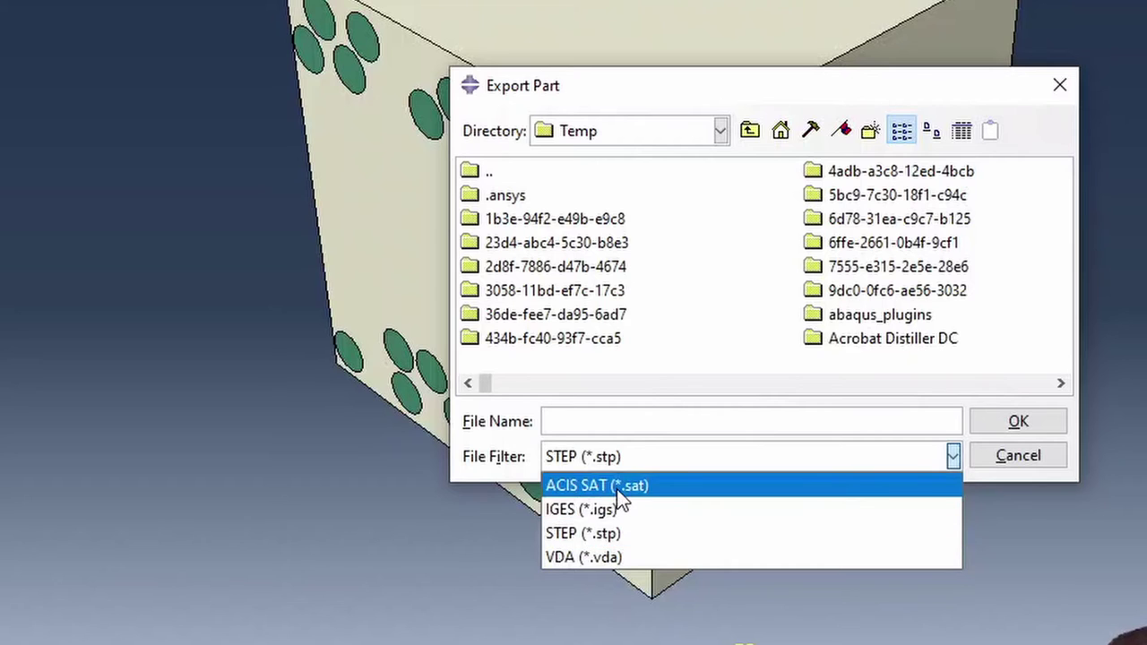
{"action": "left_click", "coordinate": [606, 534]}
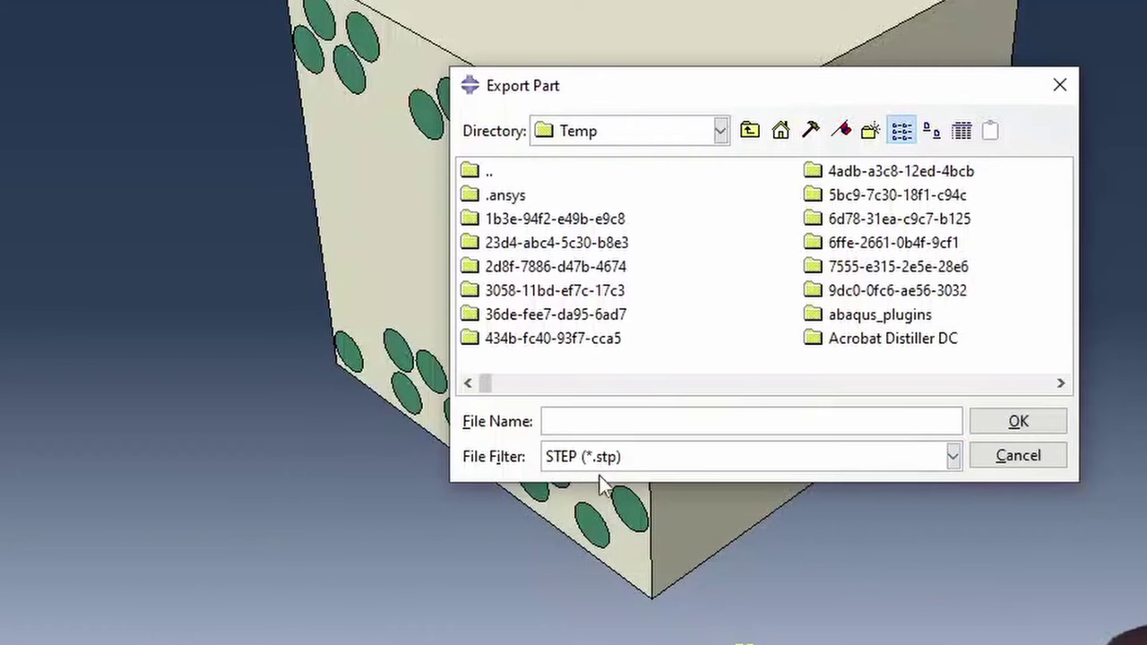
{"action": "left_click", "coordinate": [592, 422]}
{"action": "type", "text": "B"}
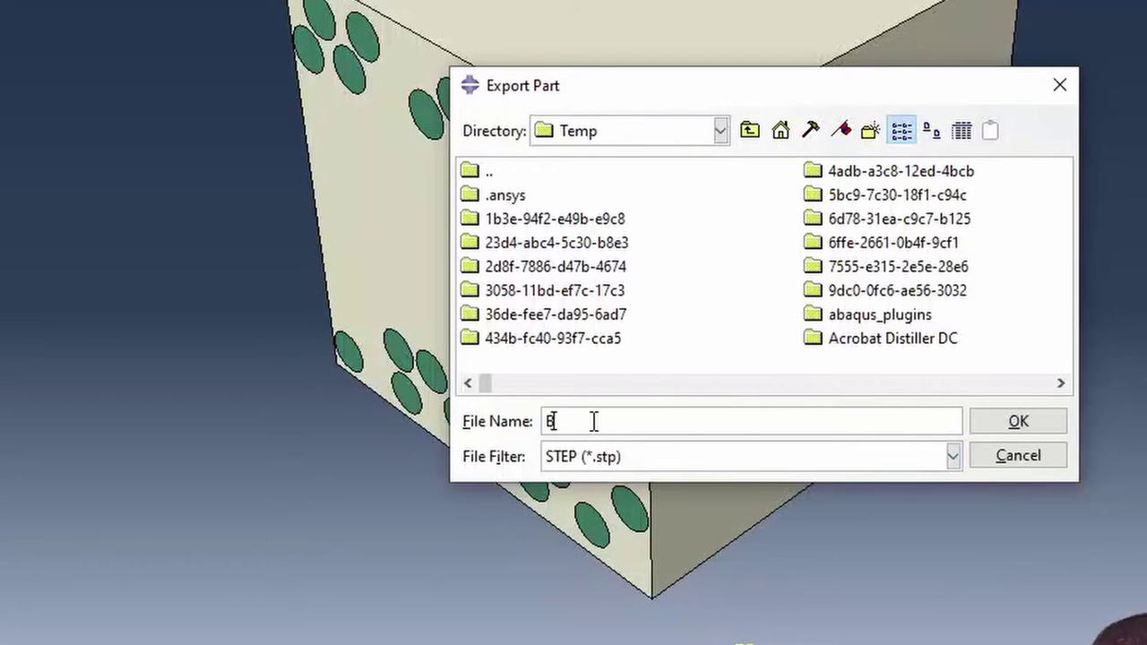
{"action": "type", "text": "DCompST"}
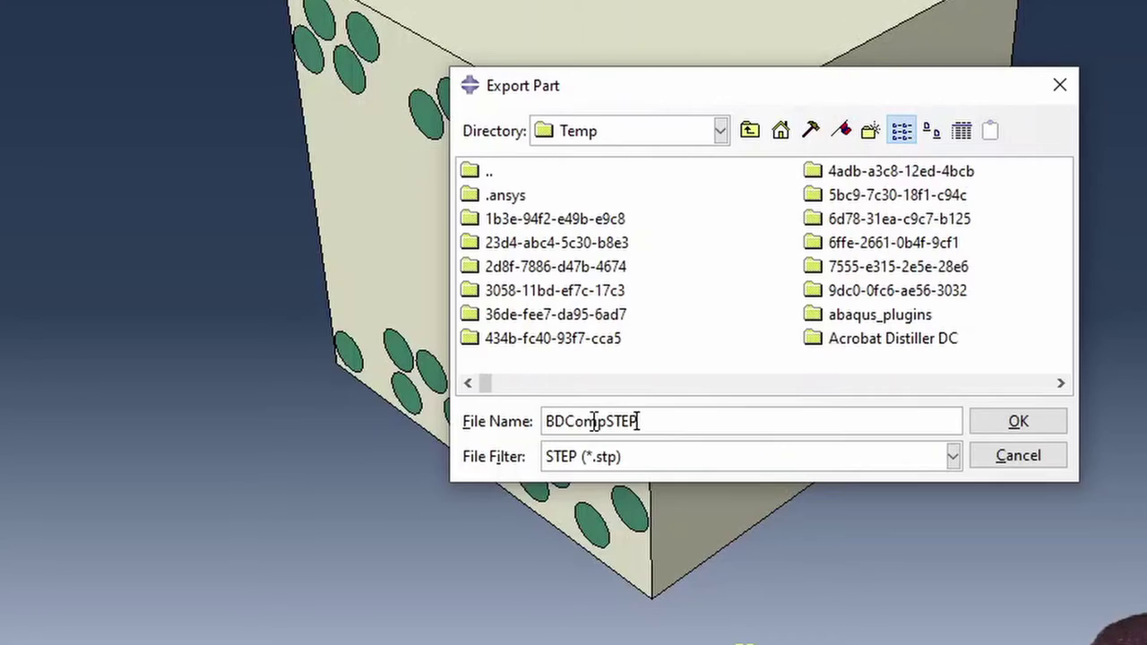
{"action": "type", "text": "EP"}
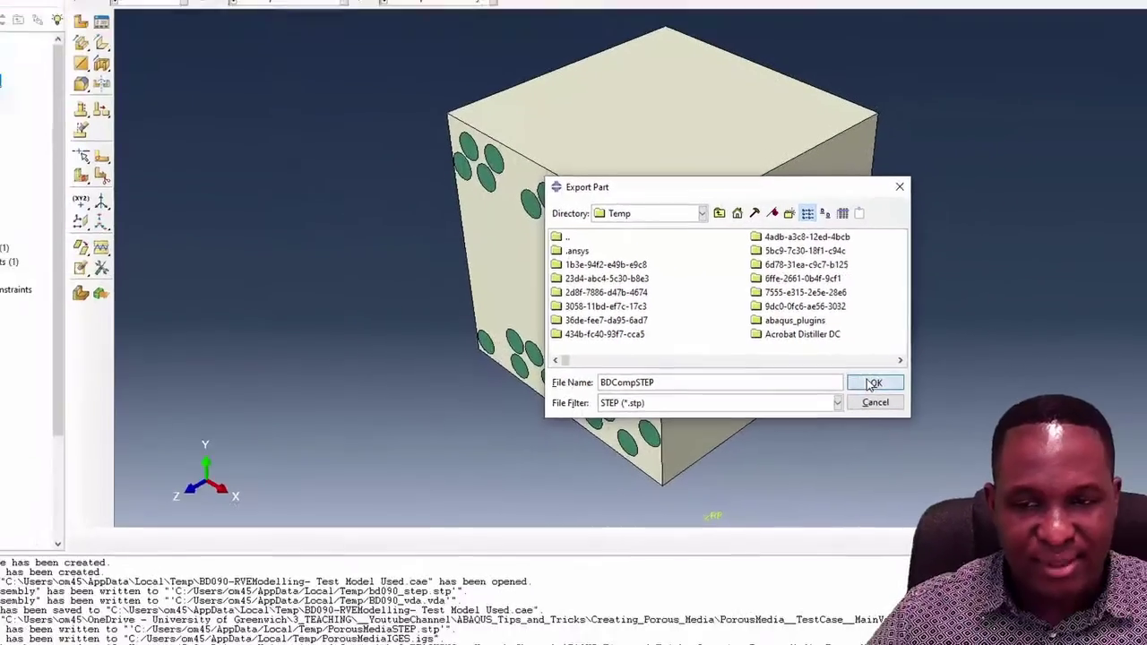
{"action": "left_click", "coordinate": [871, 383]}
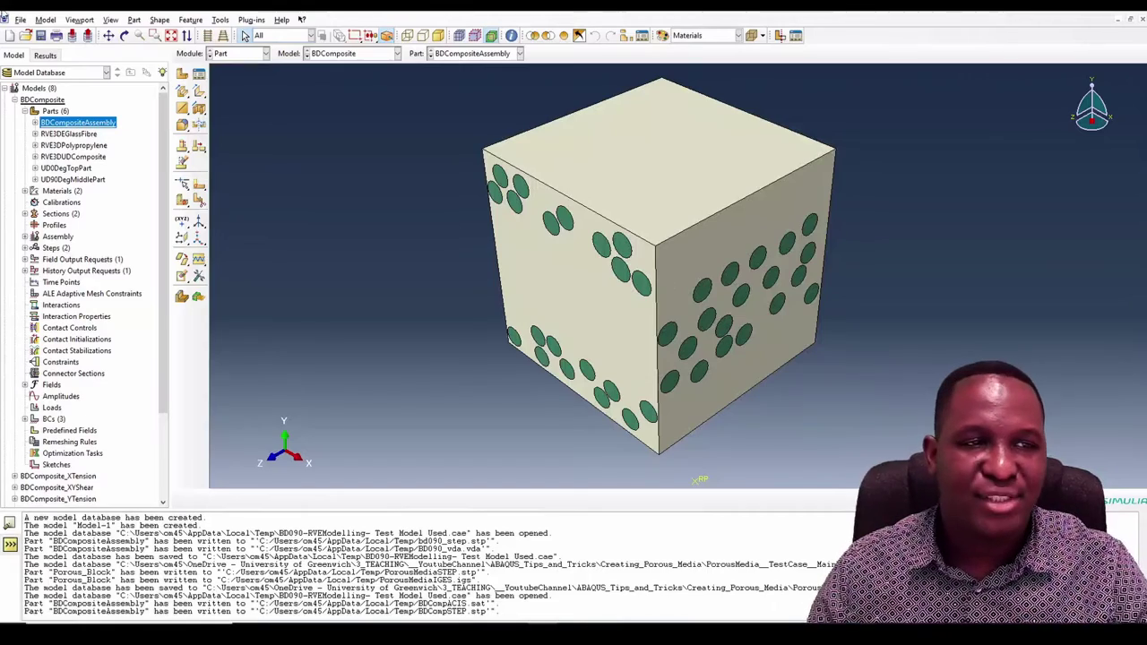
Copy the Temp folder path from the work directory settings and cancel the dialog.
{"action": "left_click", "coordinate": [20, 20]}
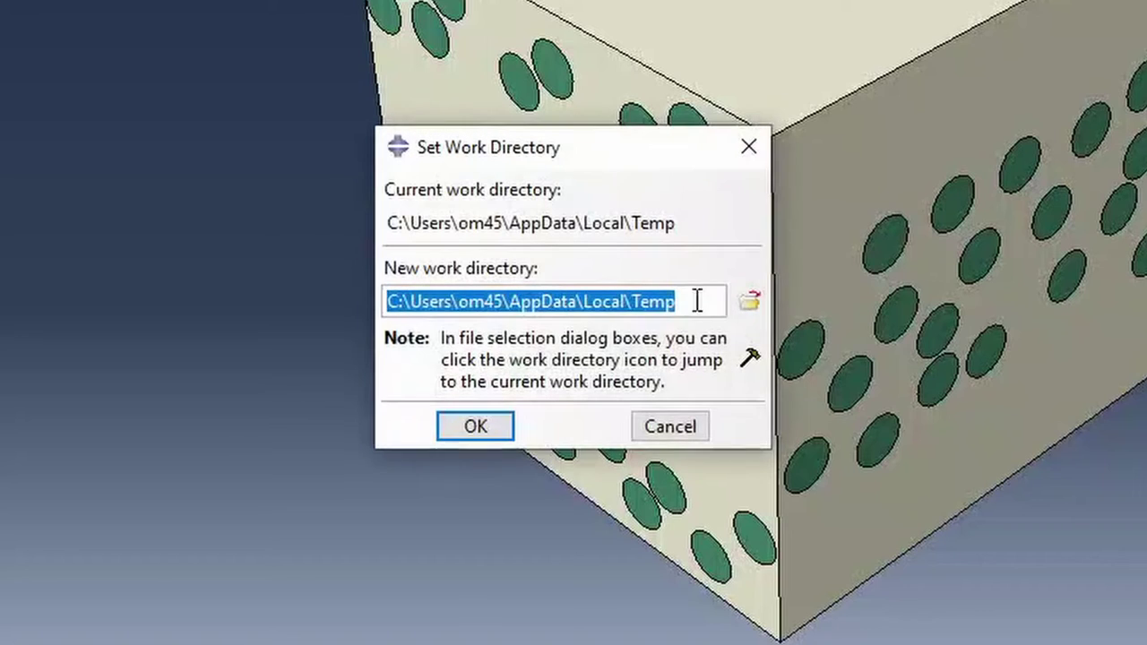
{"action": "left_click_drag", "start_coordinate": [696, 300], "coordinate": [335, 310]}
{"action": "key", "text": "ctrl+c"}
{"action": "key", "text": "BackSpace"}
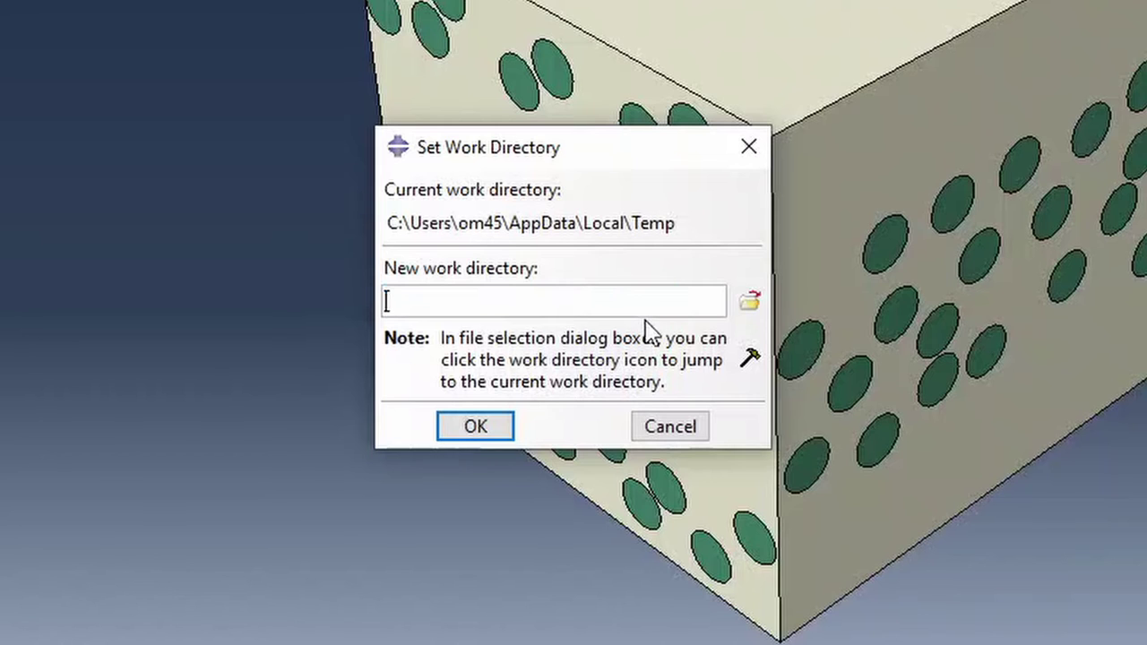
{"action": "left_click", "coordinate": [665, 424]}
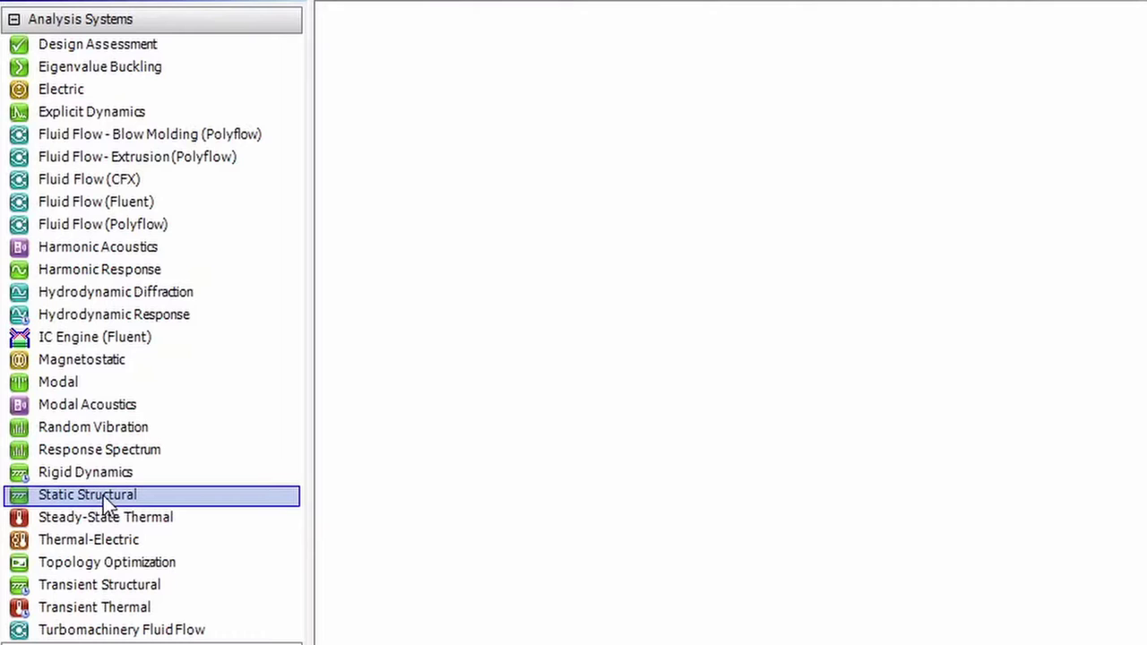
Switch to ANSYS Workbench, add a Static Structural analysis system to the project and name it PorousMediaSTEP.
{"action": "left_click_drag", "start_coordinate": [103, 495], "coordinate": [486, 149]}
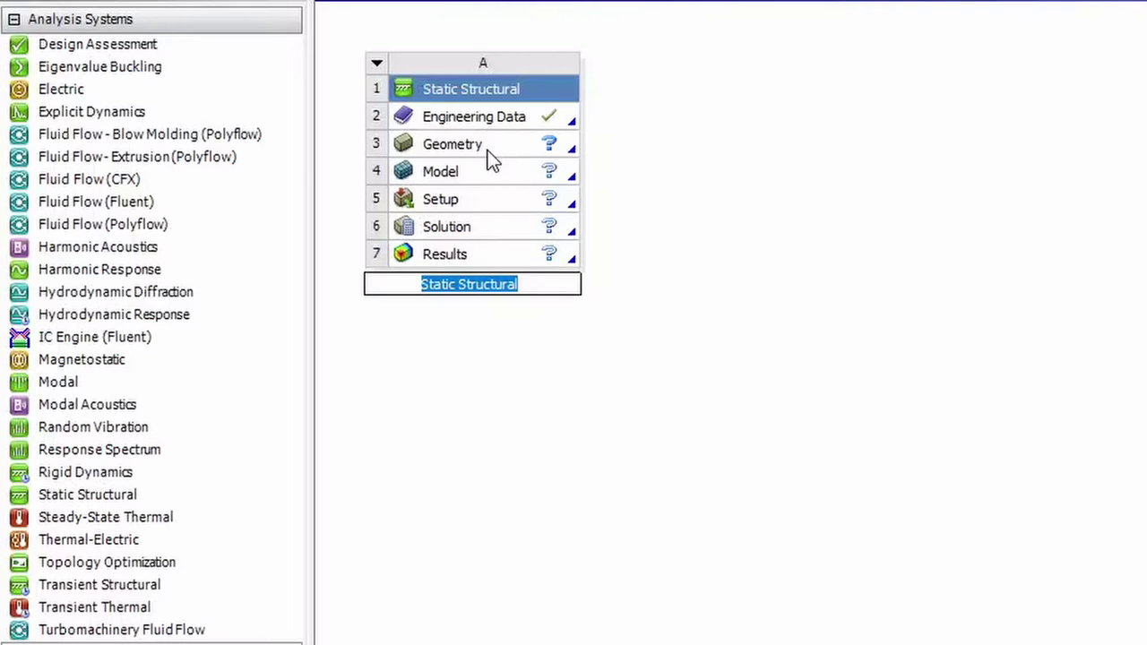
{"action": "left_click", "coordinate": [500, 148]}
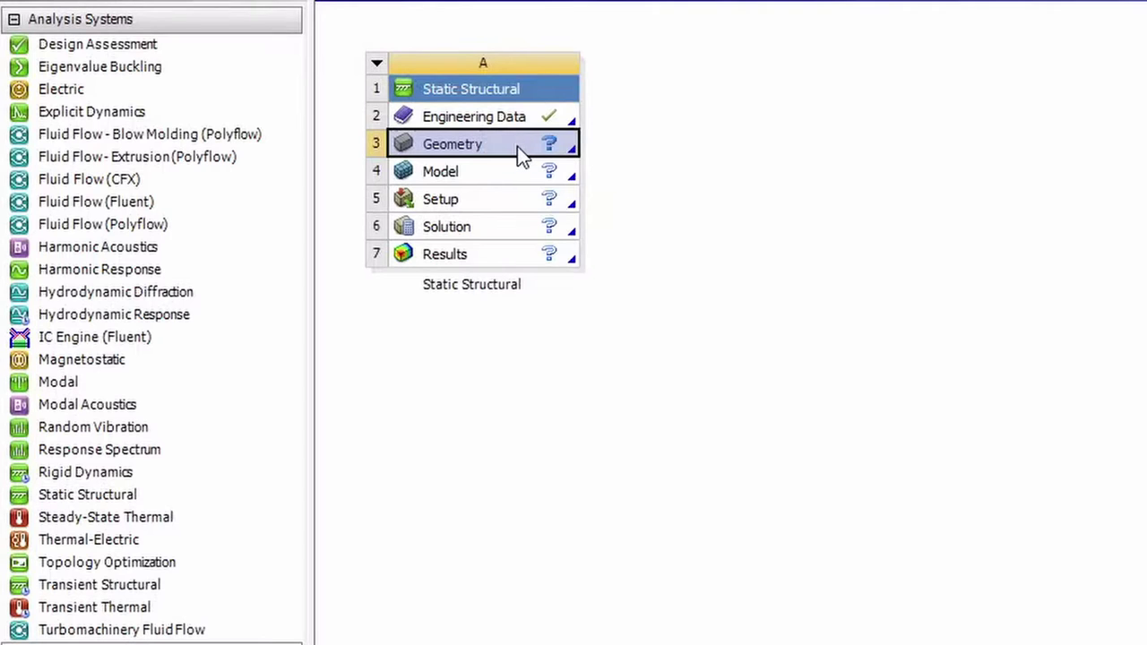
{"action": "double_click", "coordinate": [482, 285]}
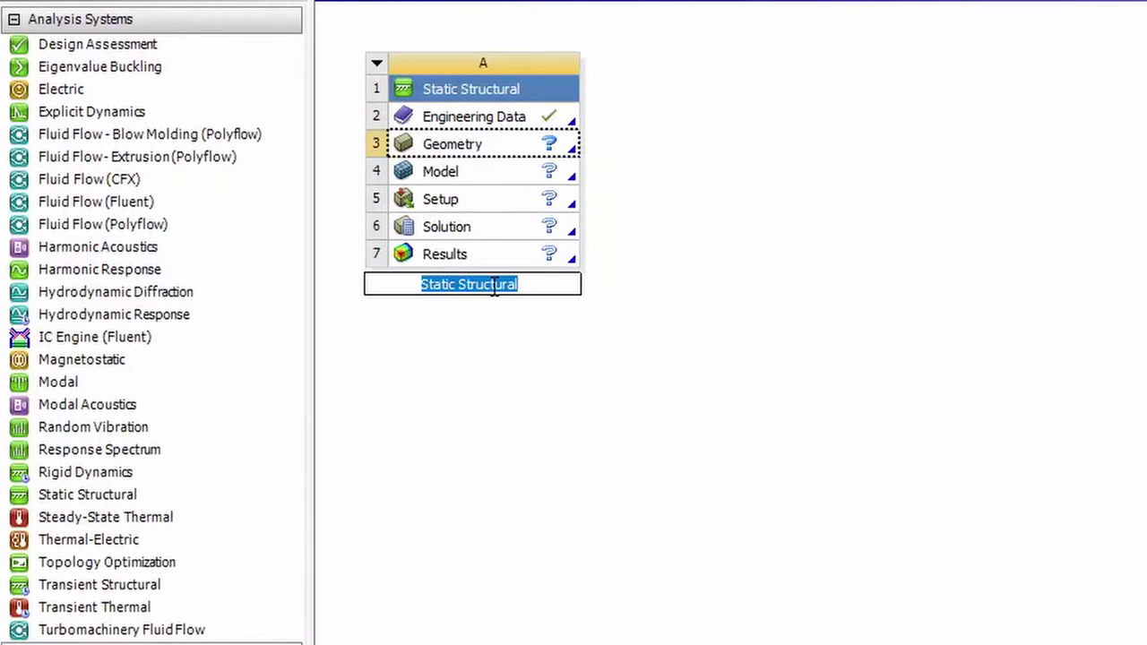
{"action": "type", "text": "PorousM"}
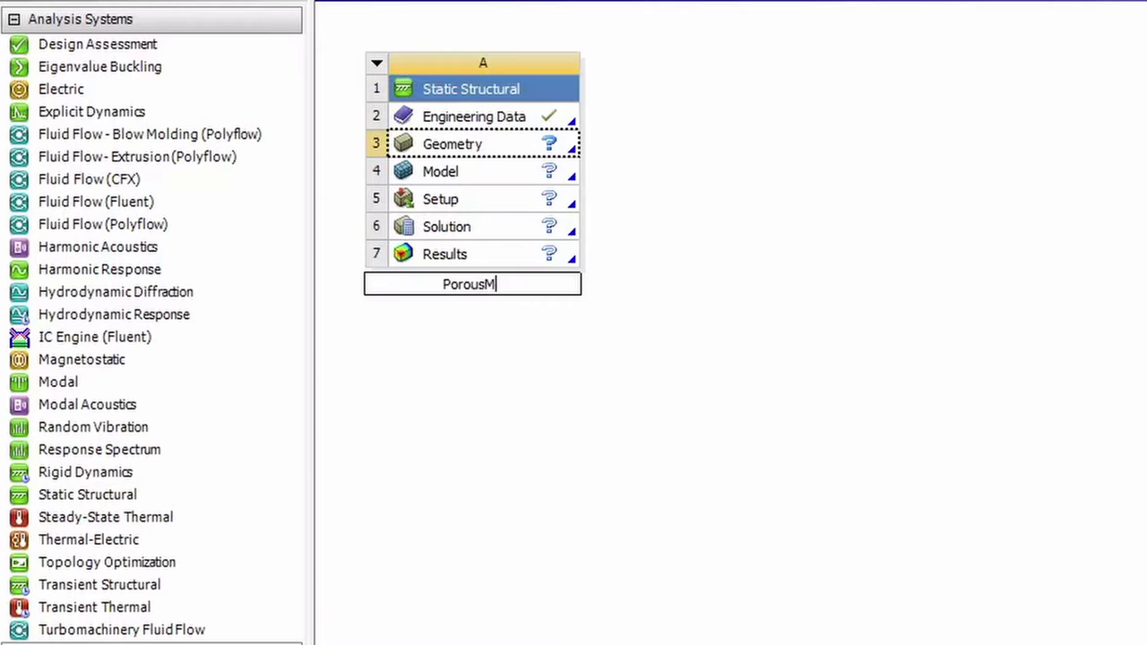
{"action": "type", "text": "ediaSTEP"}
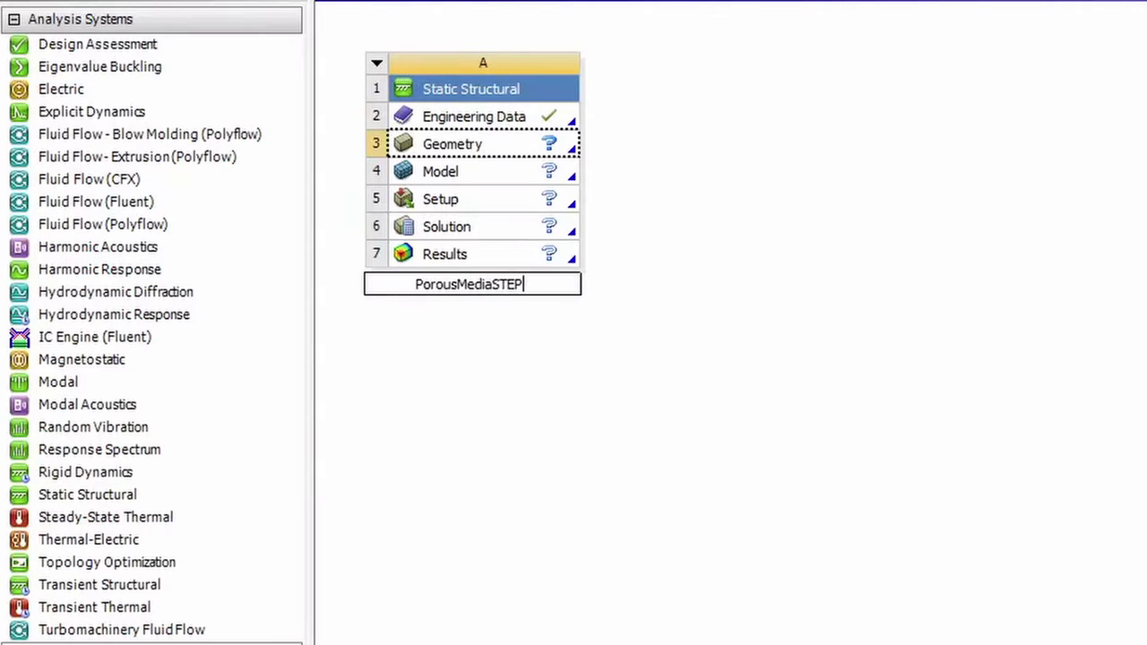
{"action": "left_click", "coordinate": [491, 284]}
{"action": "key", "text": "Return"}
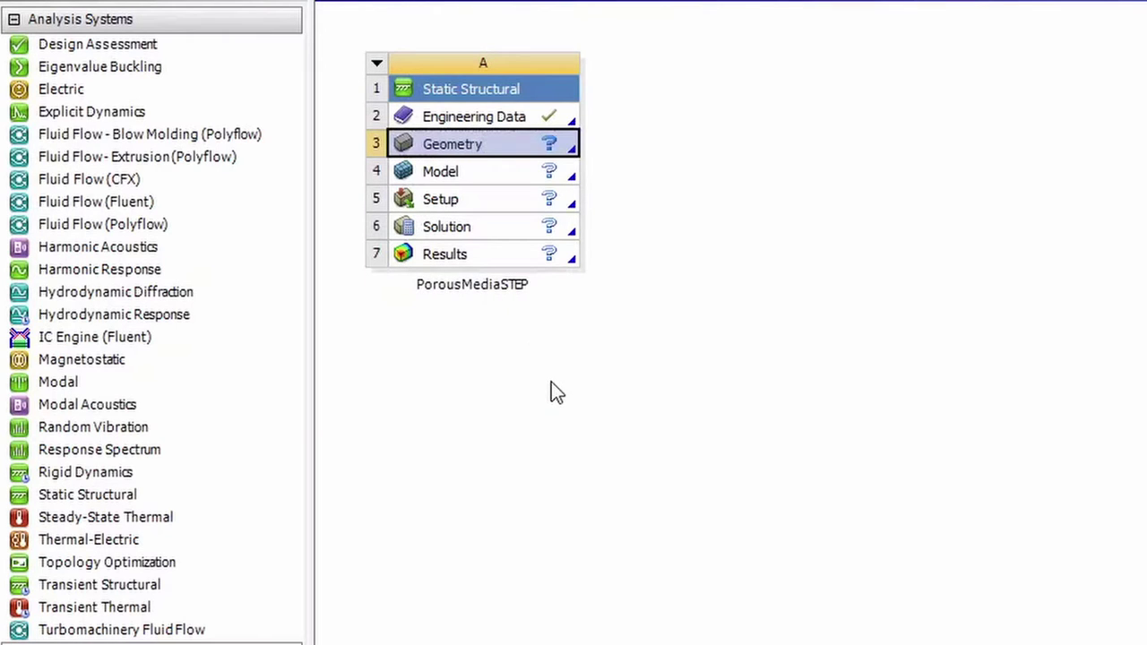
Start a new DesignModeler geometry for the PorousMediaSTEP system and import the external geometry file PorousMediaSTEP from the copied Temp directory path.
{"action": "left_click", "coordinate": [569, 150]}
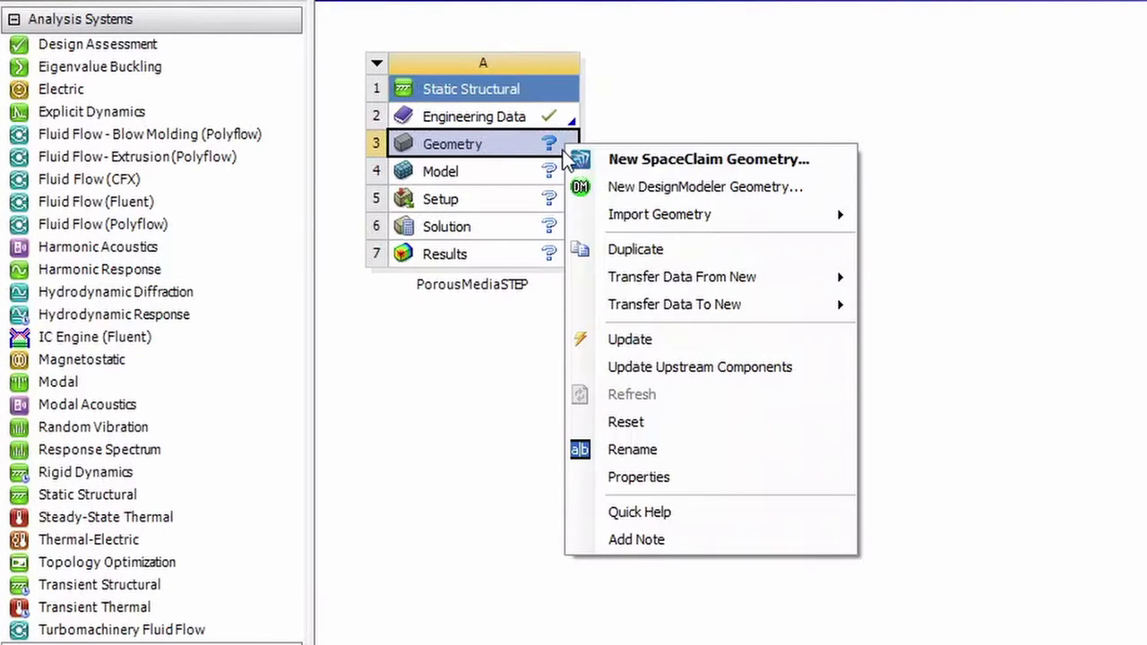
{"action": "left_click", "coordinate": [727, 191]}
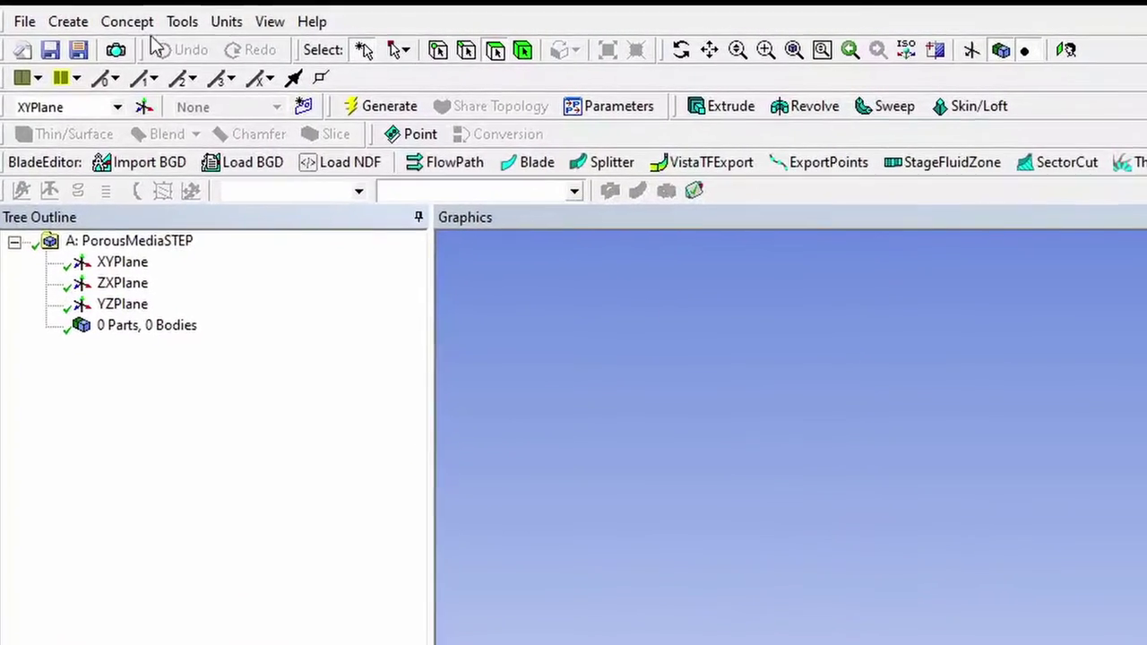
{"action": "left_click", "coordinate": [24, 20]}
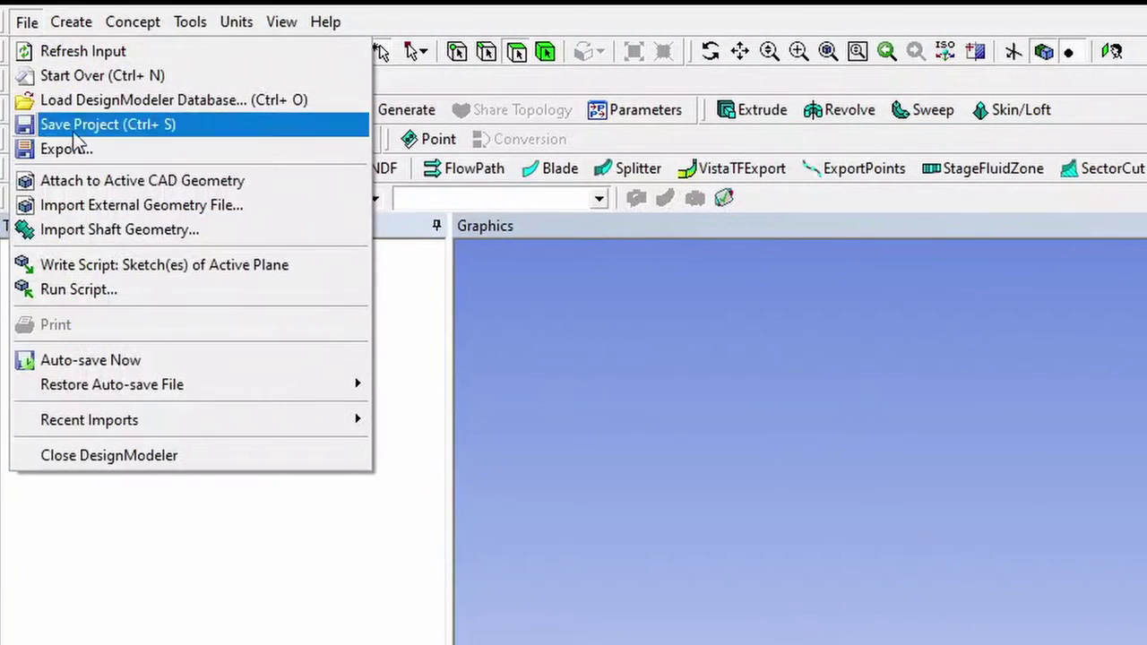
{"action": "left_click", "coordinate": [134, 206]}
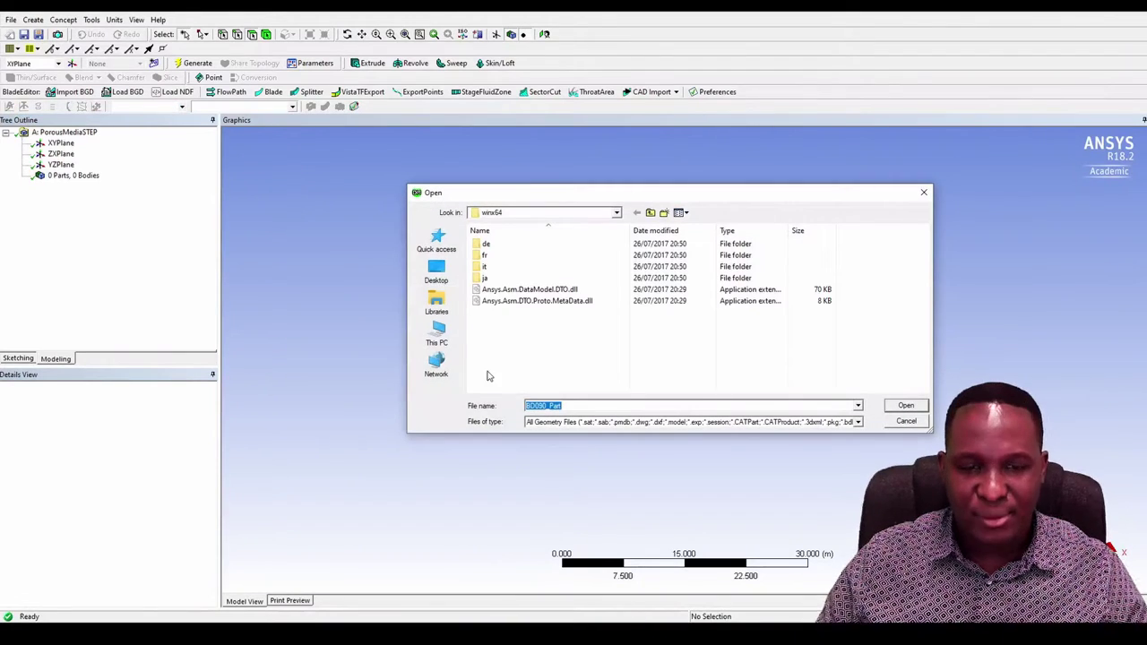
{"action": "key", "text": "ctrl+v"}
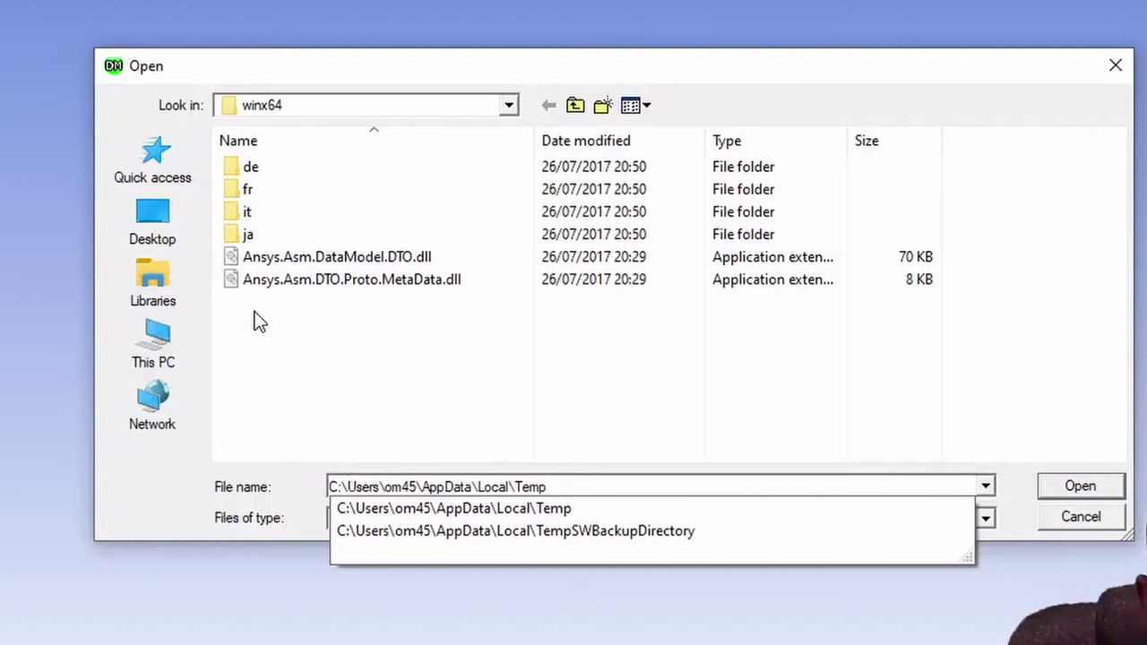
{"action": "key", "text": "Return"}
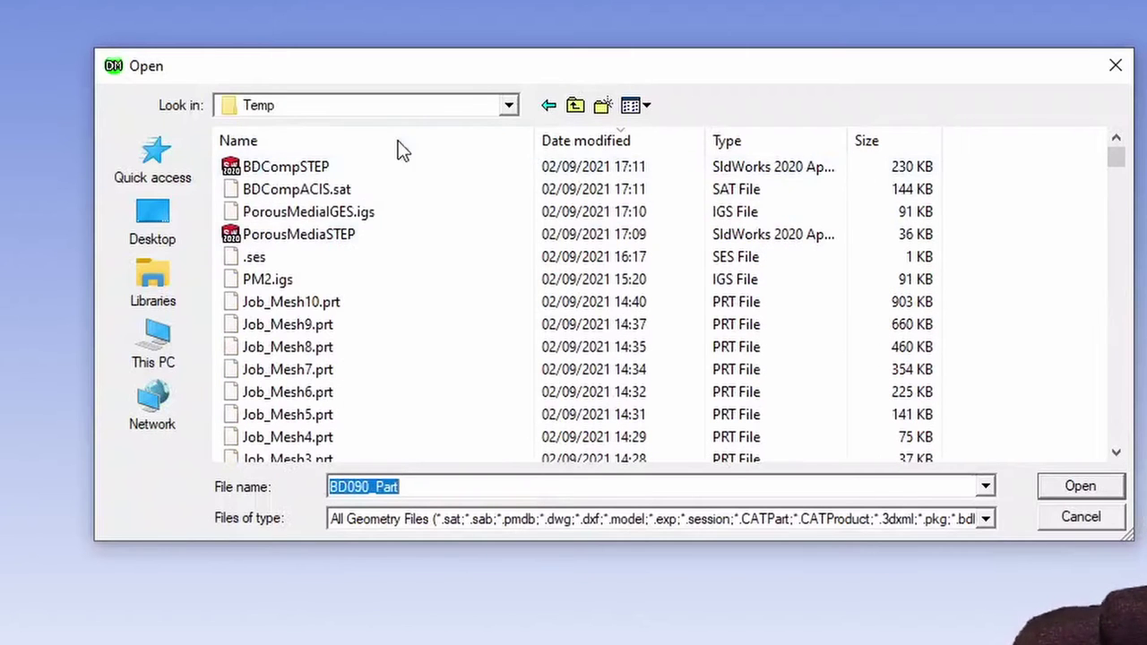
{"action": "left_click", "coordinate": [323, 240]}
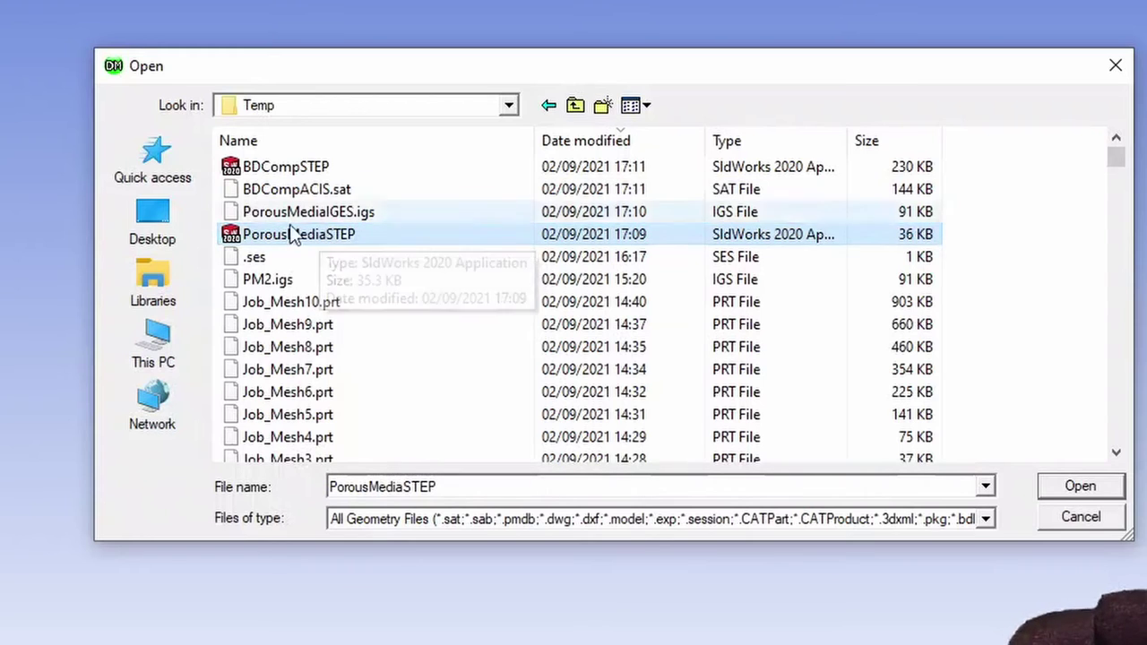
{"action": "left_click", "coordinate": [1076, 489]}
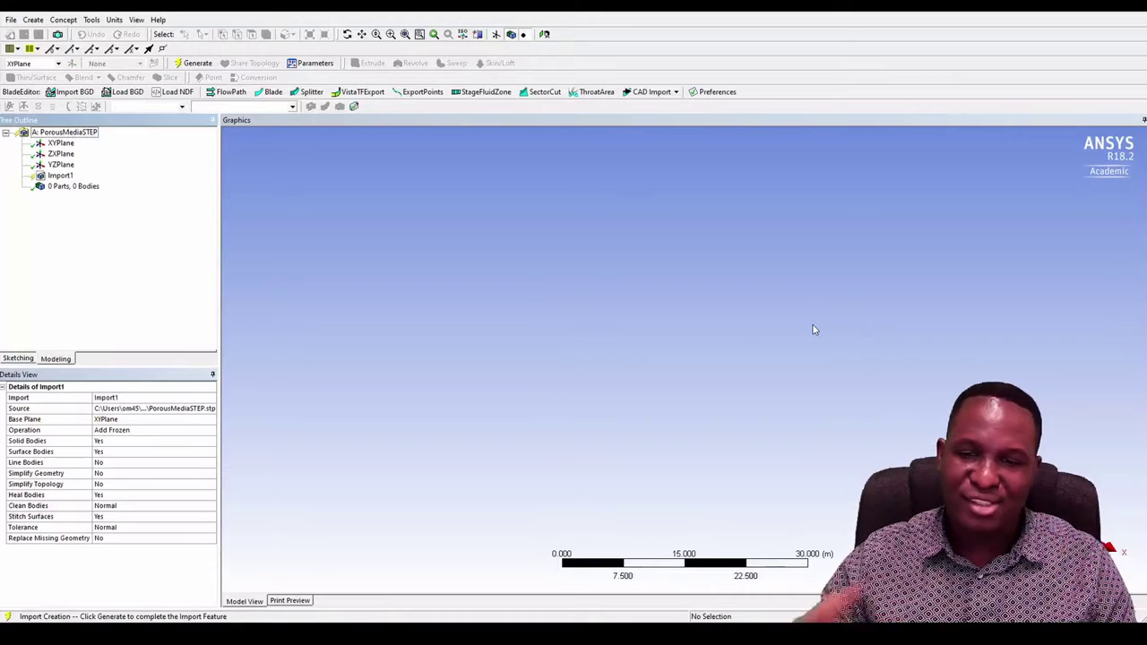
Generate the Import1 feature to build the imported porous block geometry.
{"action": "left_click", "coordinate": [60, 176]}
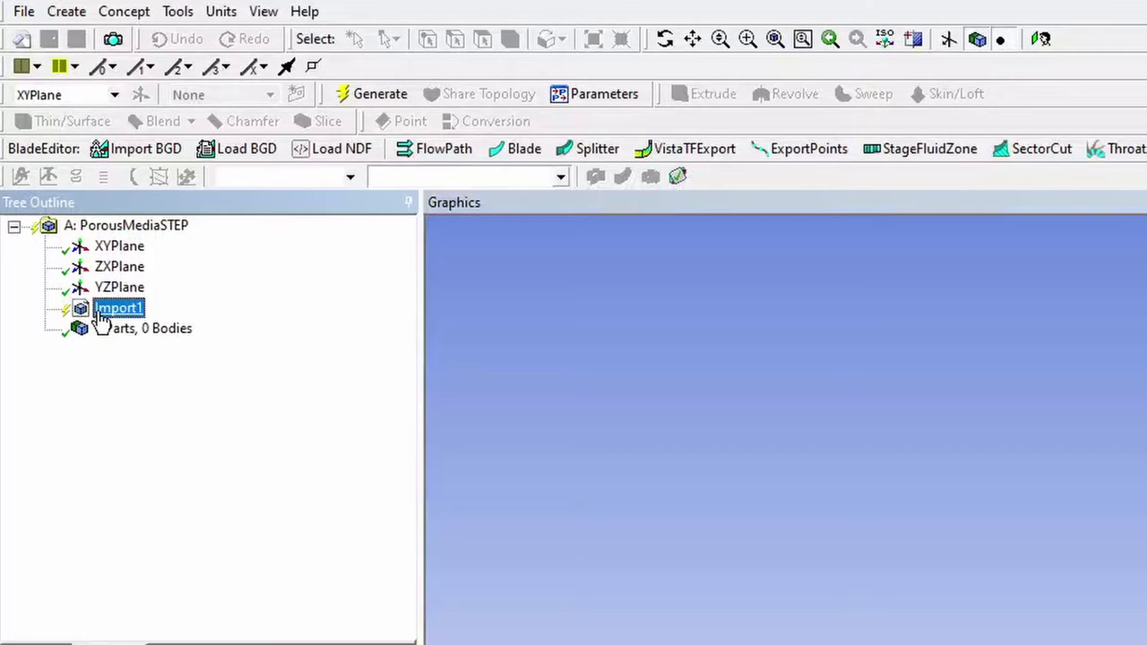
{"action": "right_click", "coordinate": [108, 309]}
{"action": "left_click", "coordinate": [148, 345]}
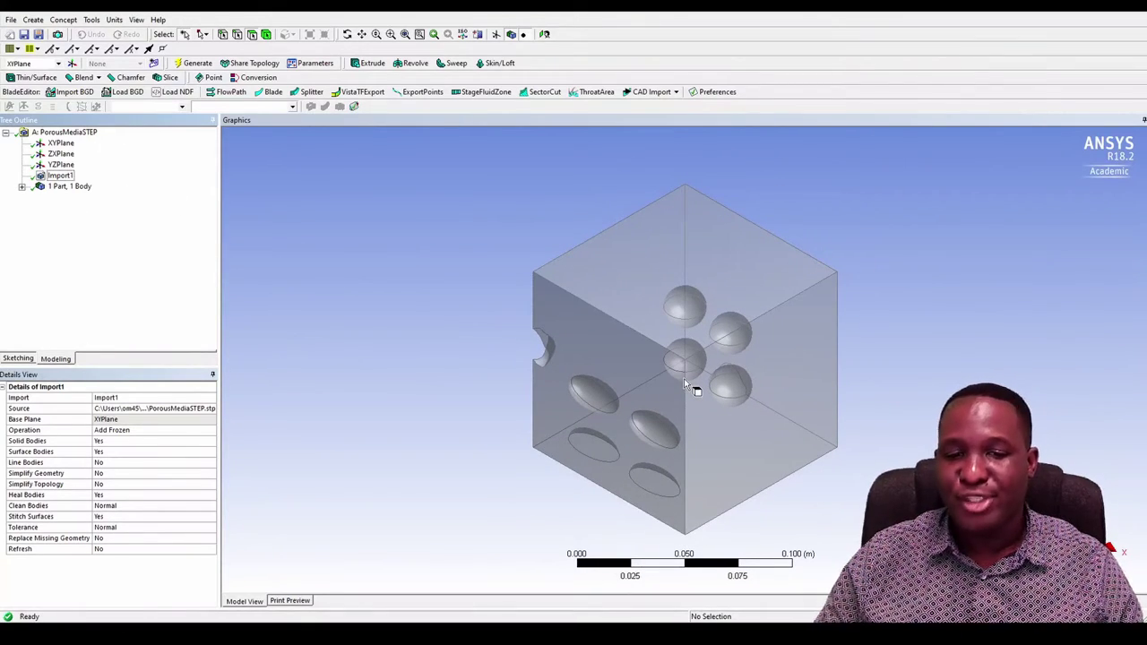
Examine the imported STEP porous block and its internal voids from different angles.
{"action": "left_click", "coordinate": [349, 36]}
{"action": "left_click_drag", "start_coordinate": [794, 386], "coordinate": [607, 375]}
{"action": "left_click_drag", "start_coordinate": [816, 323], "coordinate": [639, 343]}
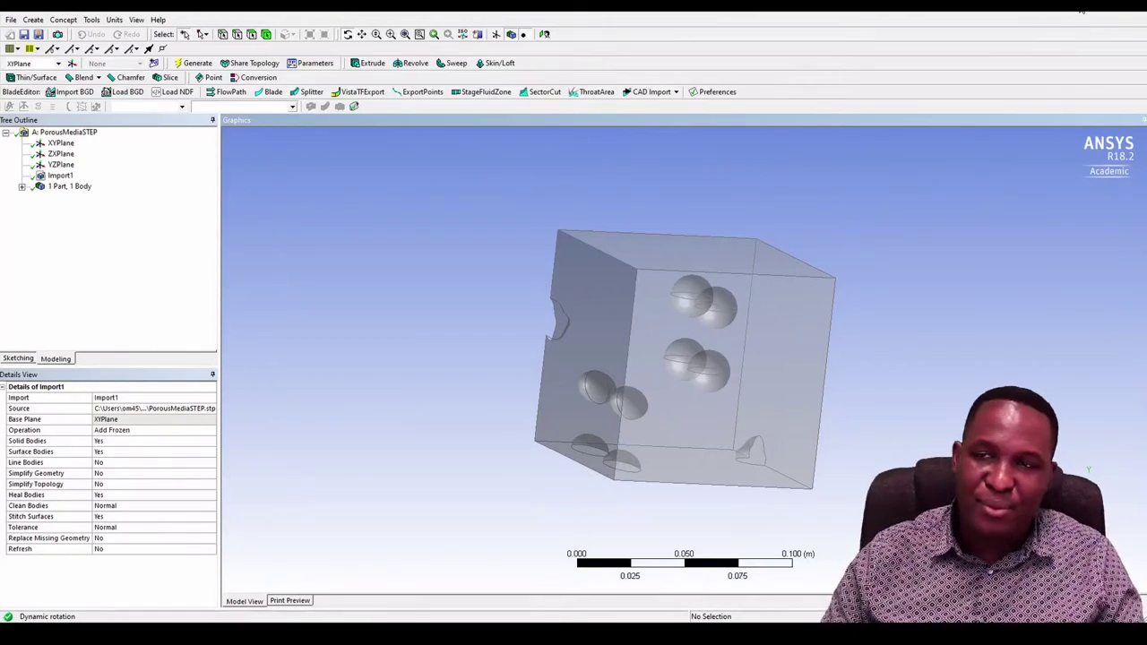
Switch to ANSYS Workbench, add a second Static Structural analysis system to the project and name it PorousMediaIGES.
{"action": "key", "text": "alt+Tab"}
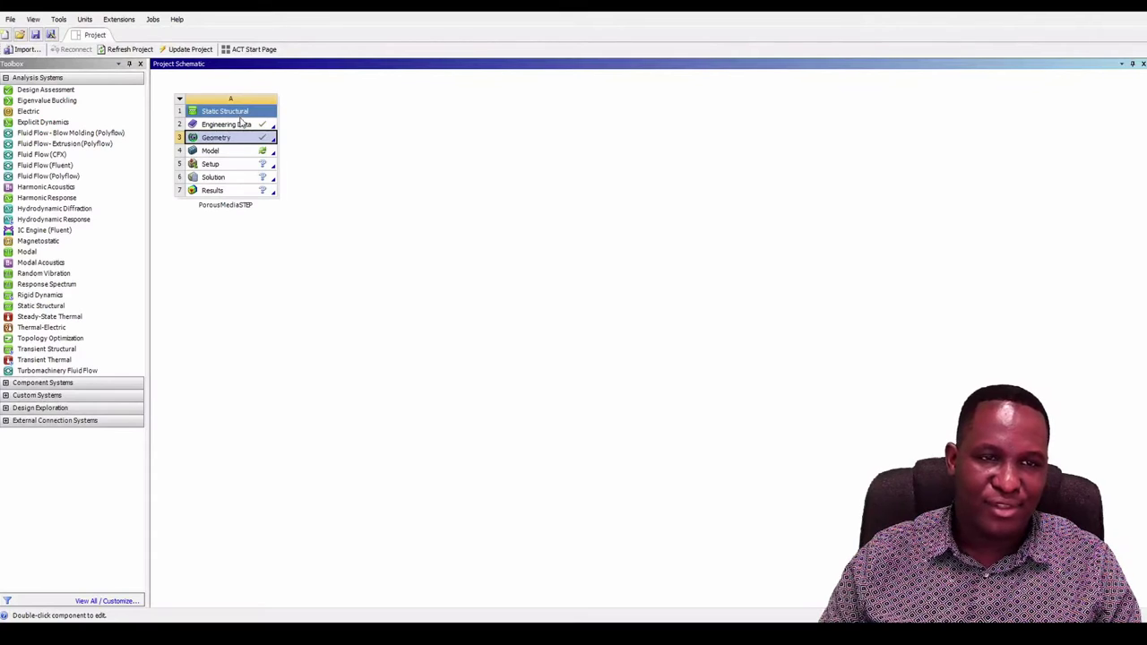
{"action": "left_click", "coordinate": [231, 124]}
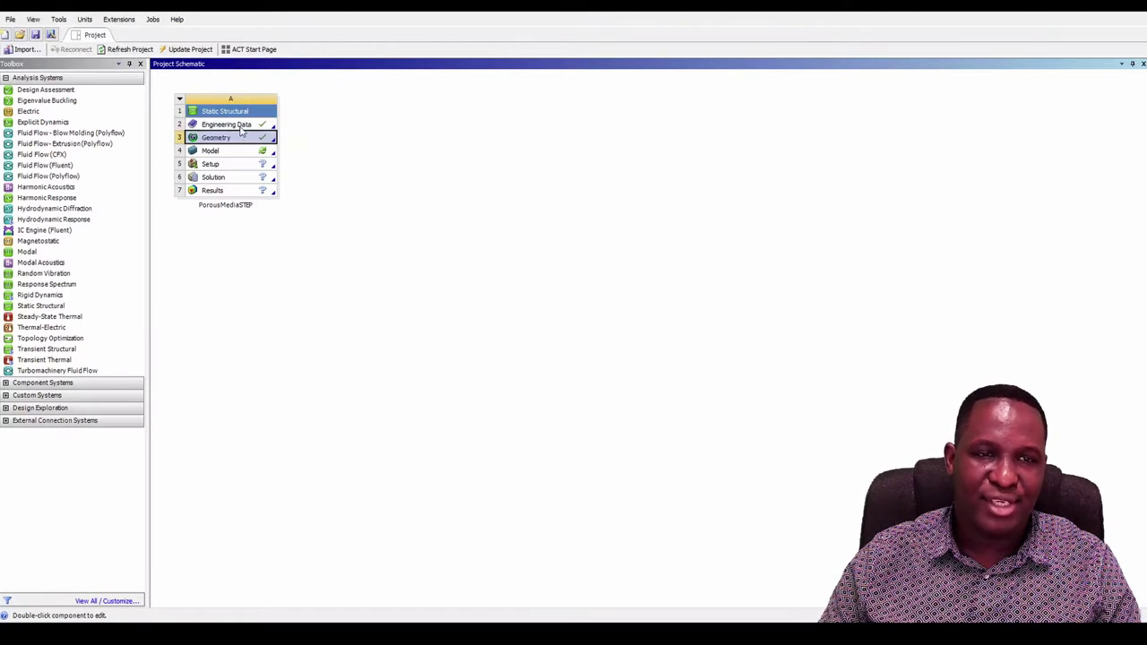
{"action": "double_click", "coordinate": [238, 138]}
{"action": "left_click", "coordinate": [233, 153]}
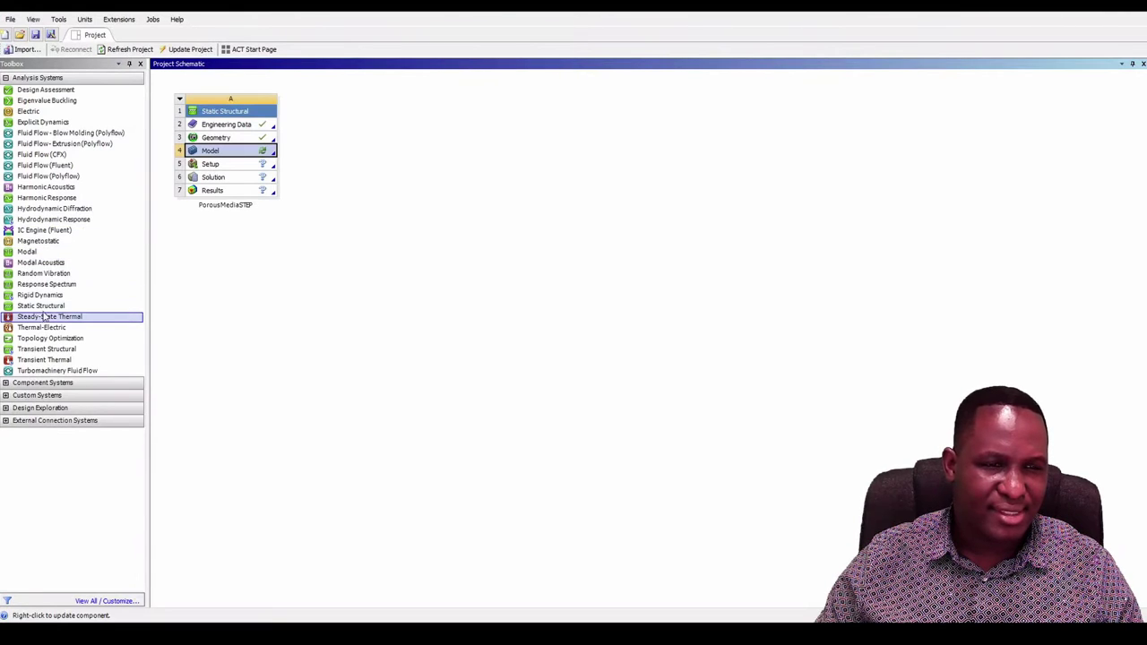
{"action": "left_click_drag", "start_coordinate": [183, 319], "coordinate": [350, 158]}
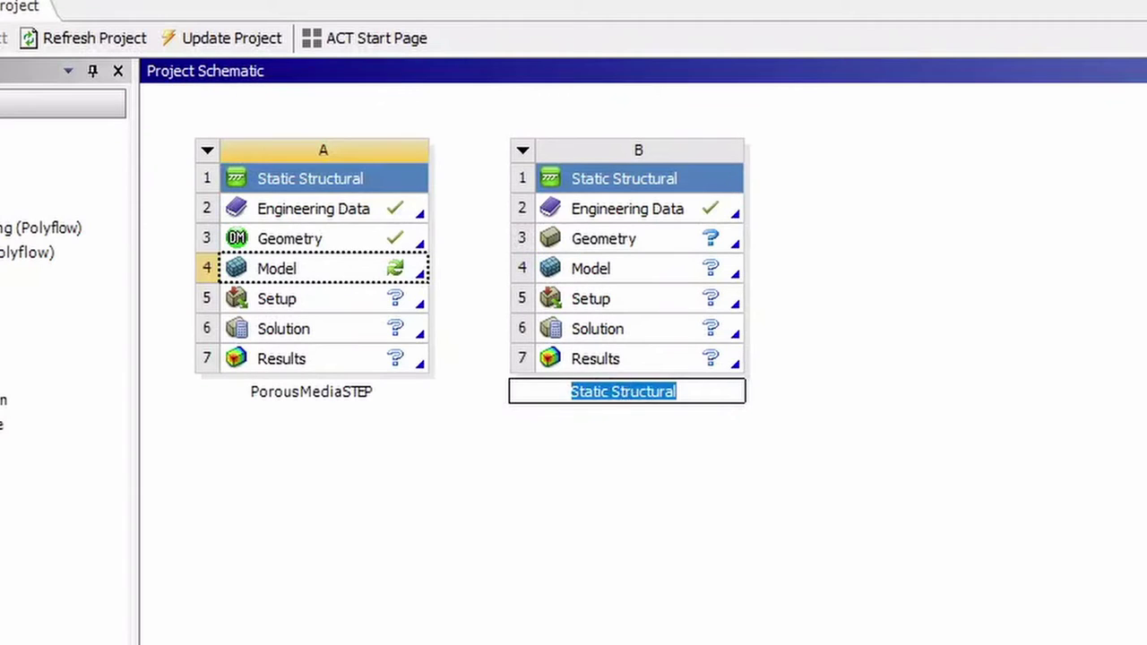
{"action": "type", "text": "Poro"}
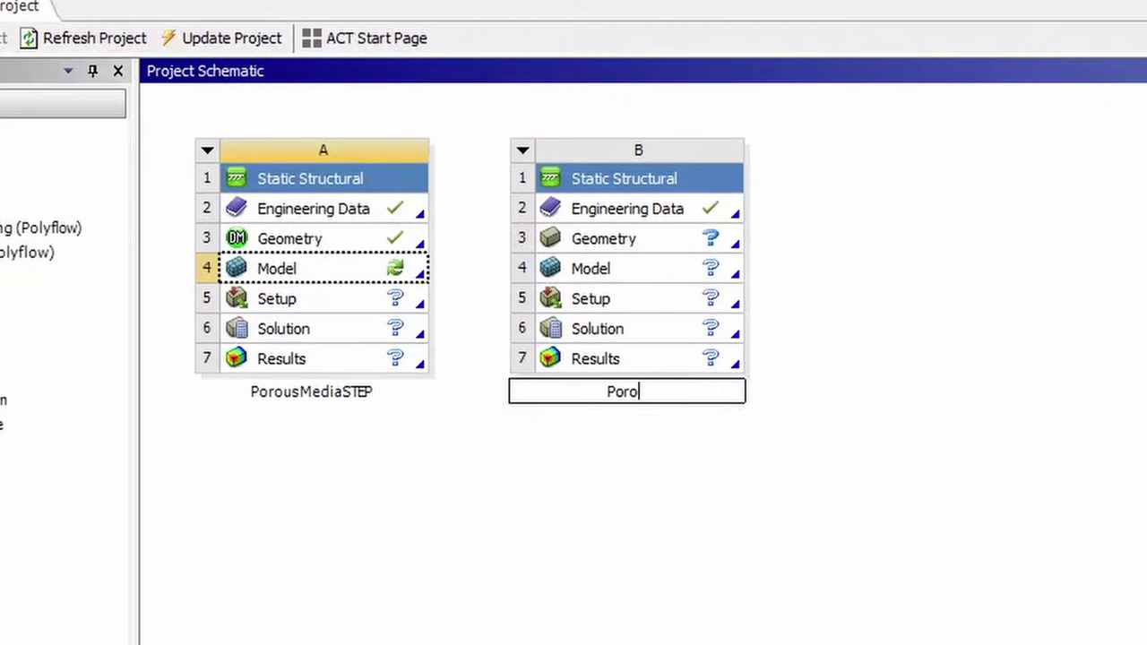
{"action": "type", "text": "usMedia"}
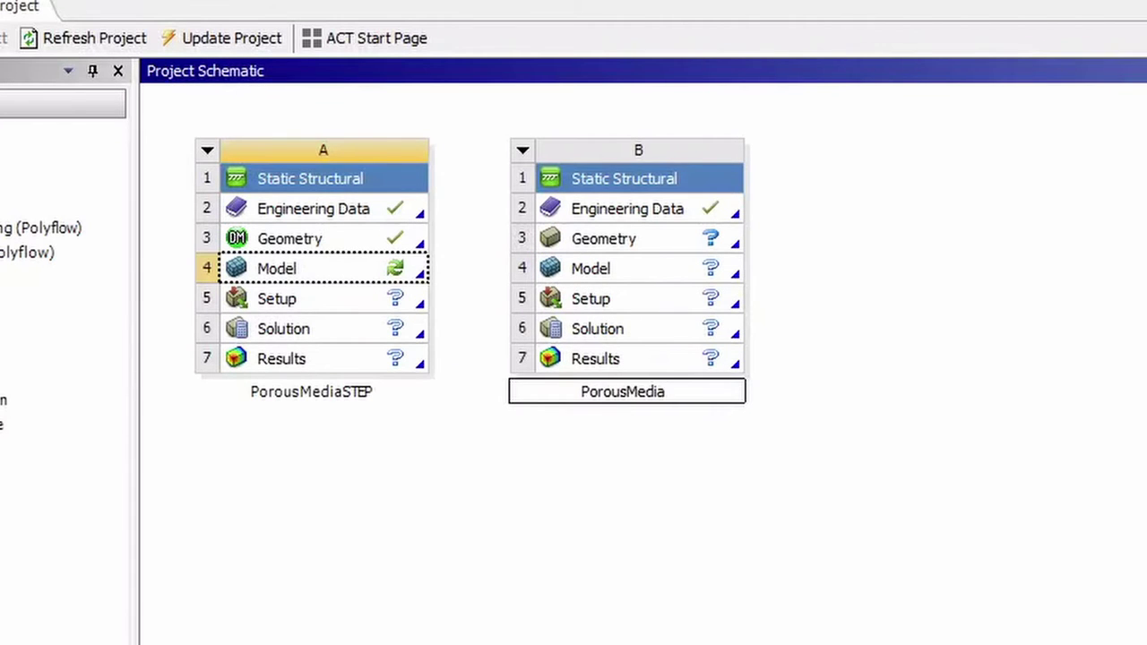
{"action": "type", "text": "IGES"}
{"action": "key", "text": "Return"}
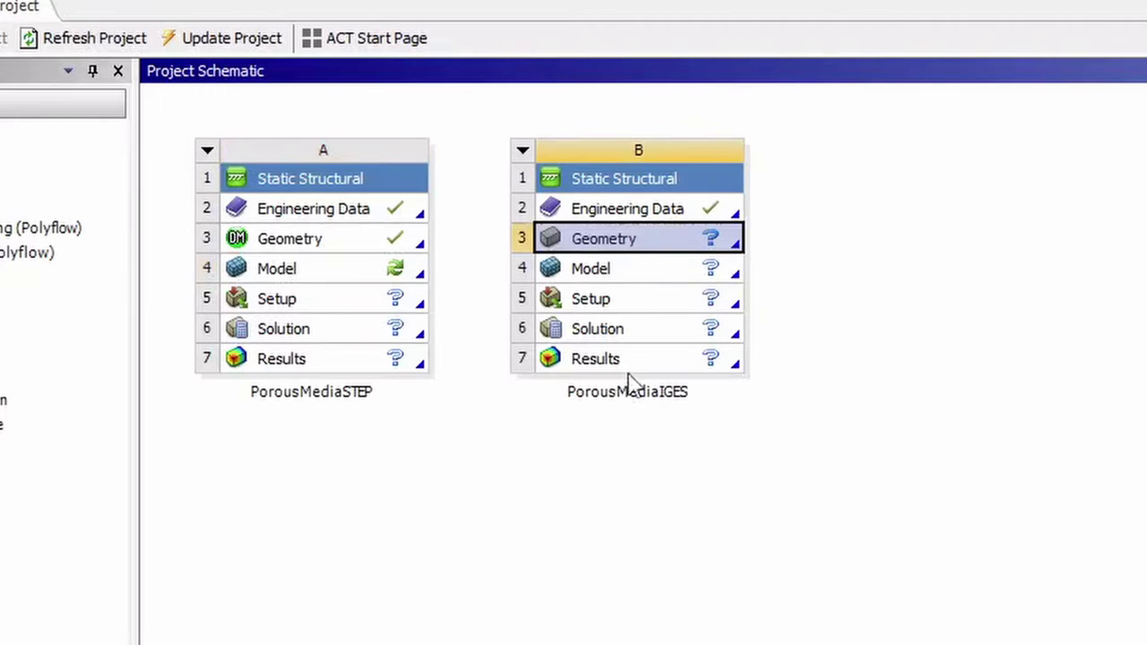
Start a new DesignModeler geometry for the PorousMediaIGES system and import the external geometry file PorousMediaIGES.igs from the Temp directory.
{"action": "right_click", "coordinate": [681, 240]}
{"action": "left_click", "coordinate": [807, 279]}
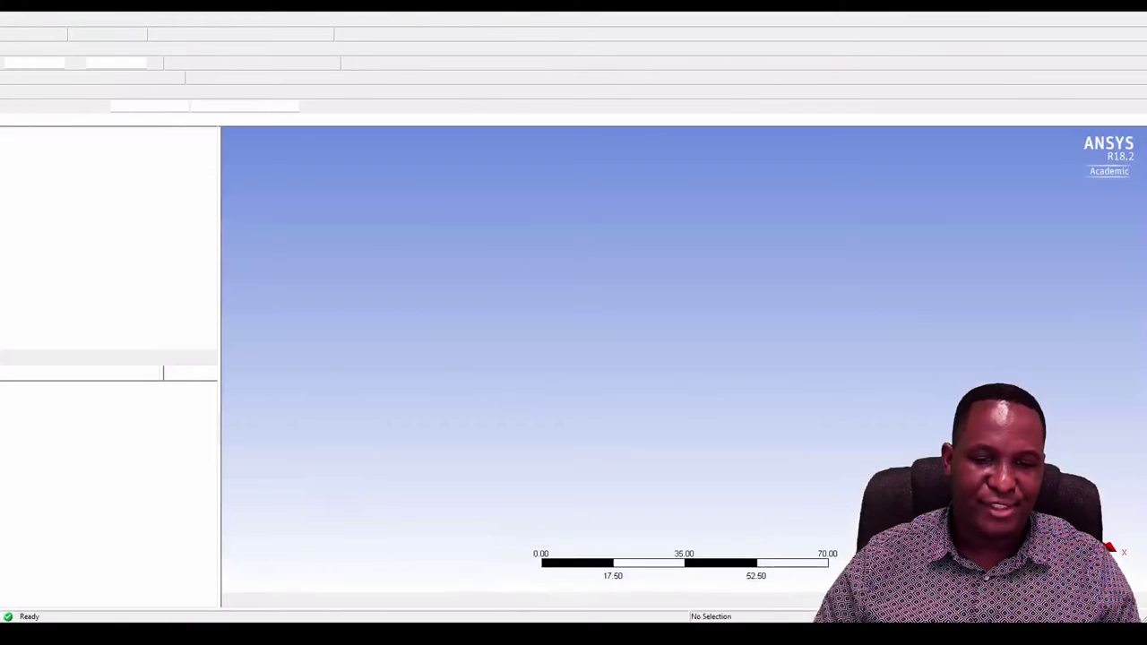
{"action": "mouse_move", "coordinate": [629, 618]}
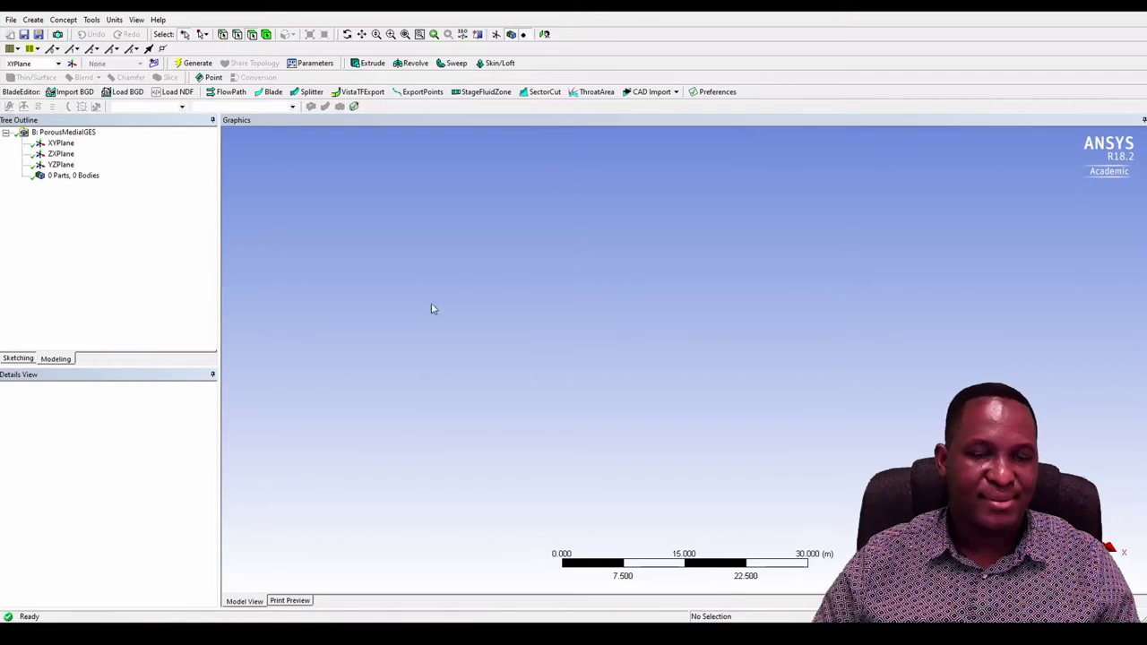
{"action": "left_click", "coordinate": [11, 19]}
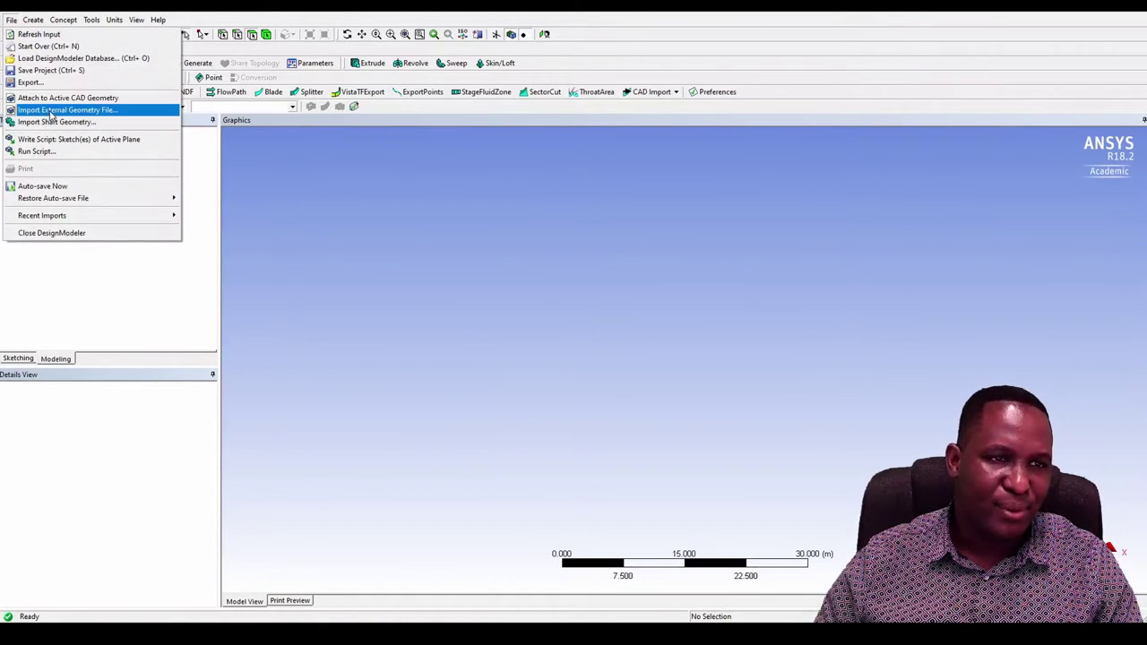
{"action": "left_click", "coordinate": [51, 111]}
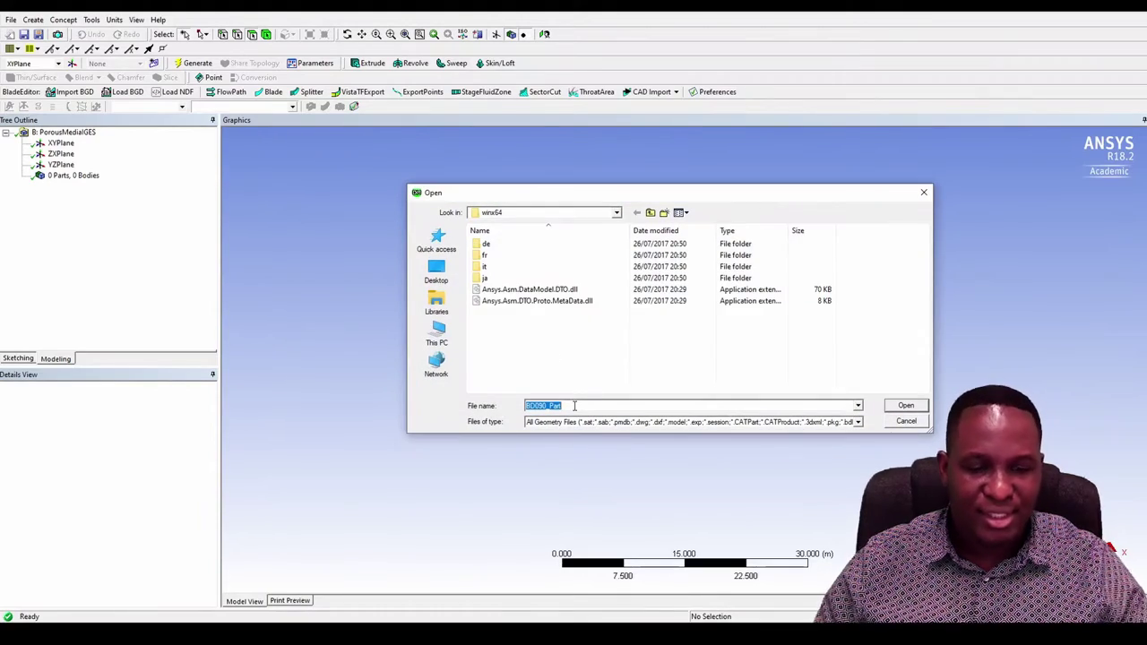
{"action": "type", "text": "C:\\Users\\om45\\AppData\\Local\\Temp"}
{"action": "key", "text": "Return"}
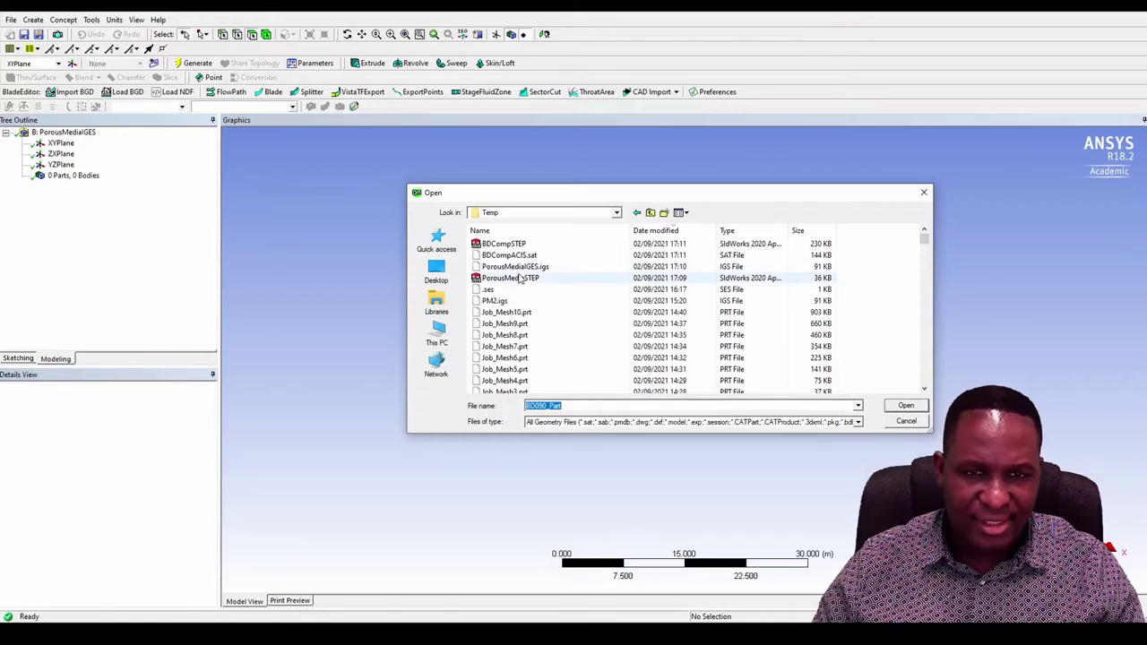
{"action": "left_click", "coordinate": [528, 267]}
{"action": "left_click", "coordinate": [905, 406]}
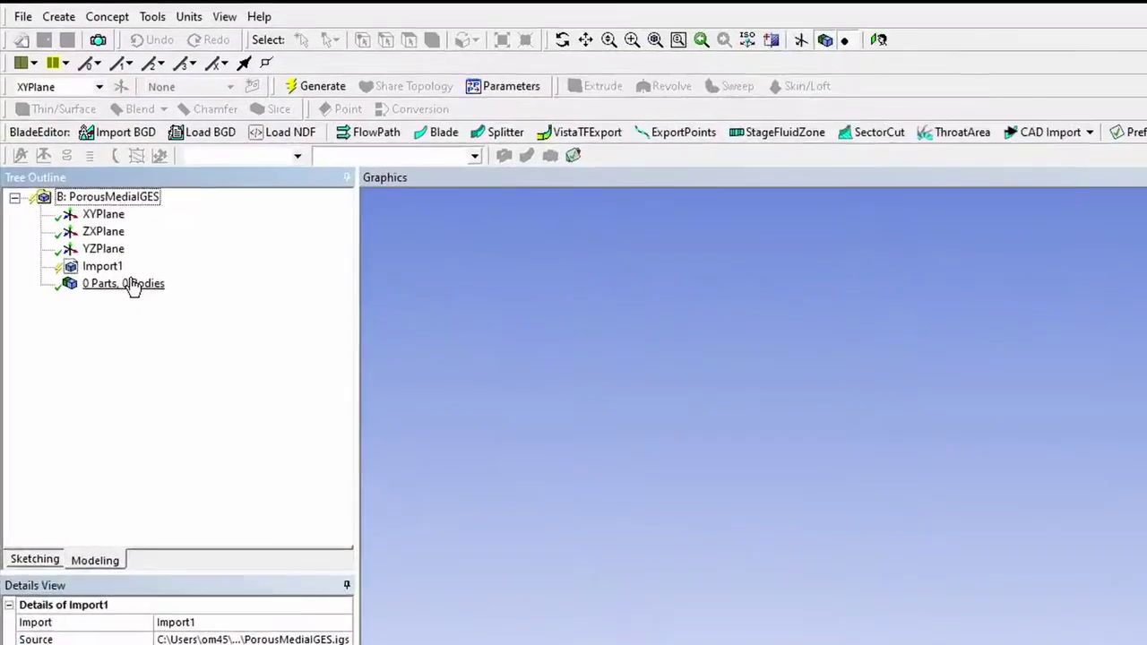
Generate the Import1 feature to build the geometry from the IGES file.
{"action": "left_click", "coordinate": [63, 175]}
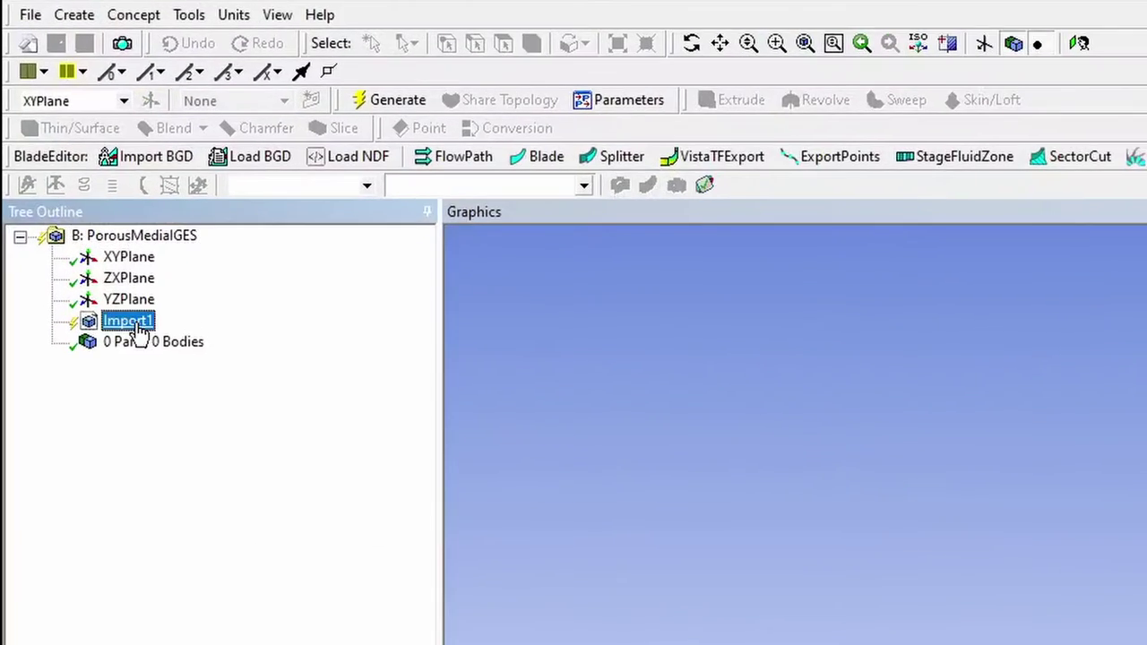
{"action": "right_click", "coordinate": [66, 177]}
{"action": "left_click", "coordinate": [165, 360]}
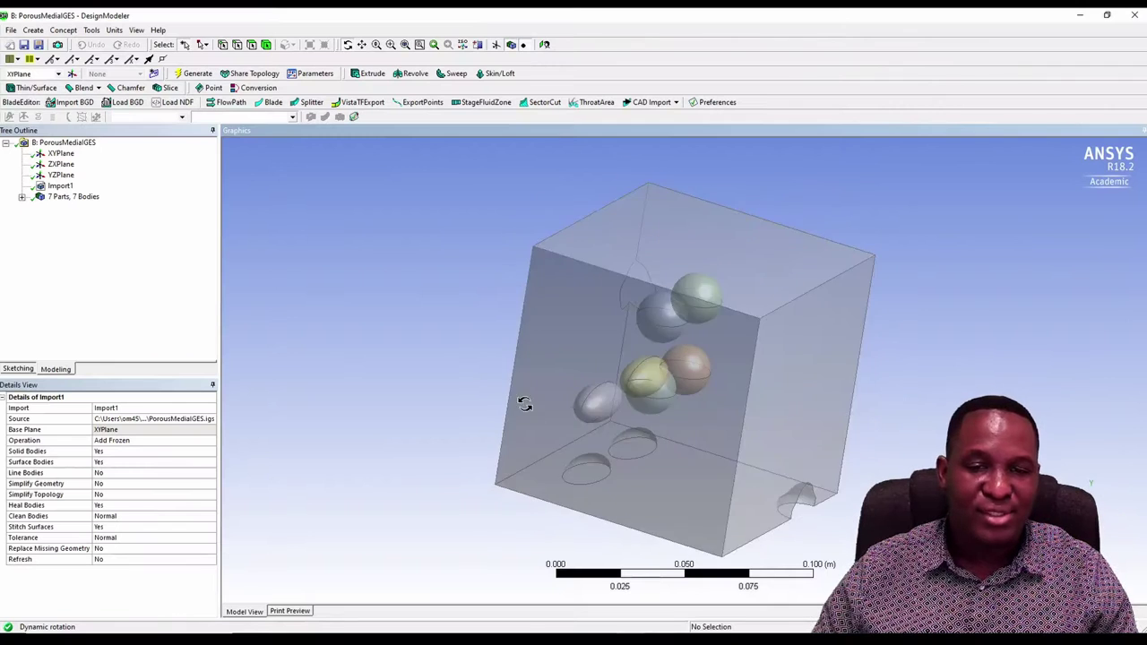
Expand the list of bodies imported from IGES and examine the block and several inclusion solids from different angles.
{"action": "middle_click_drag", "start_coordinate": [525, 402], "coordinate": [493, 332]}
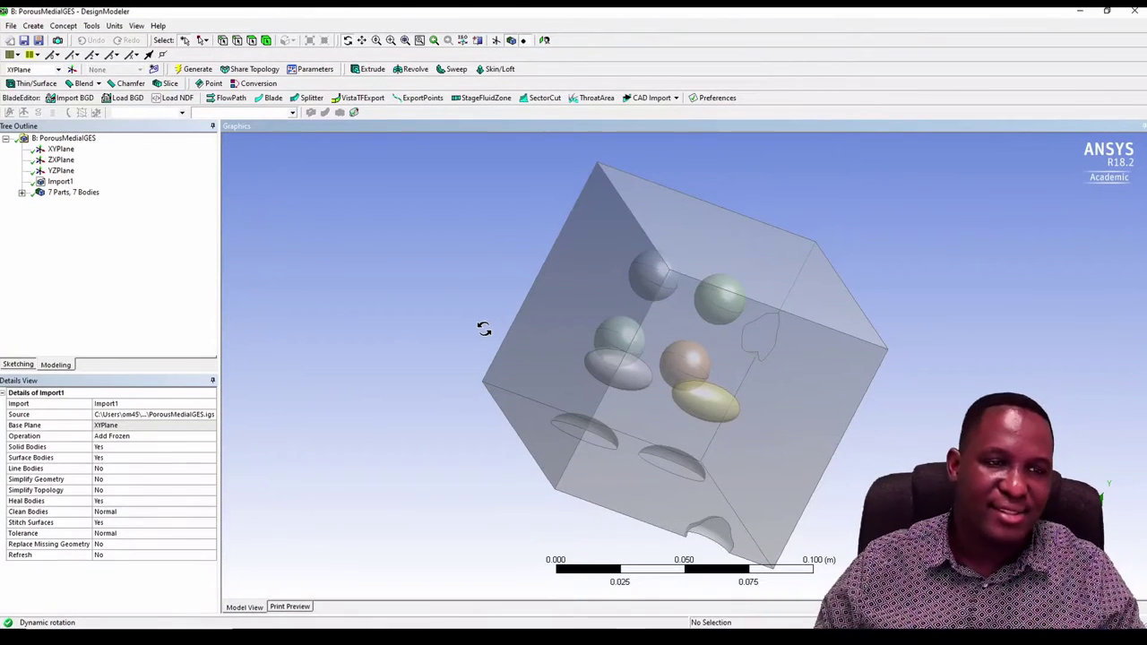
{"action": "left_click", "coordinate": [21, 193]}
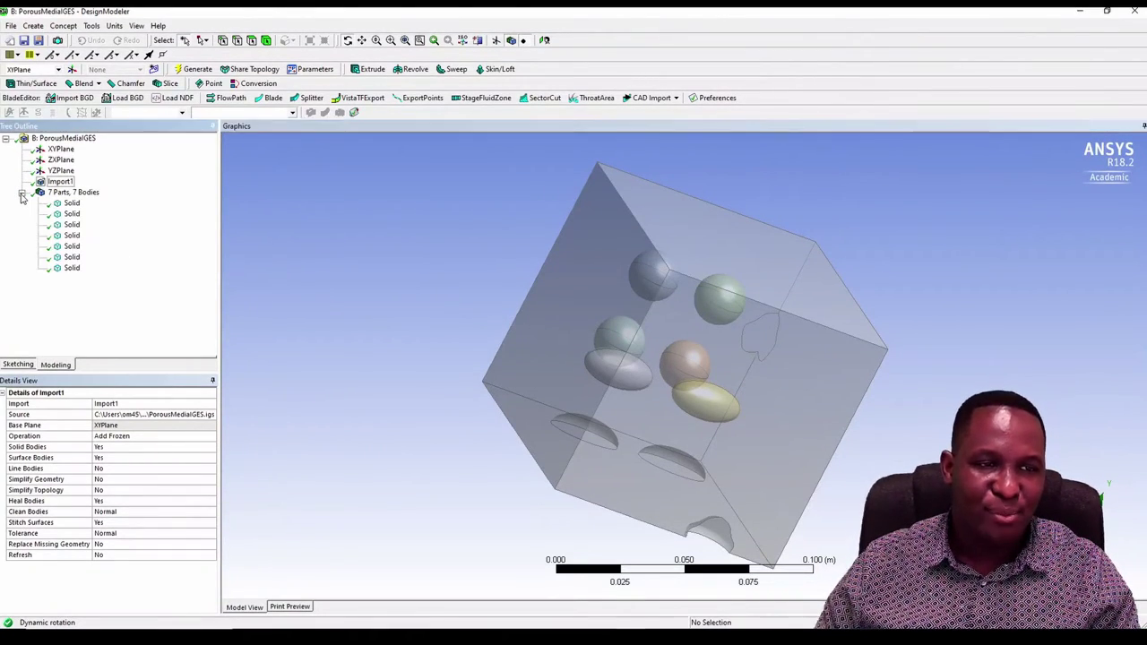
{"action": "left_click", "coordinate": [72, 248]}
{"action": "left_click", "coordinate": [72, 236]}
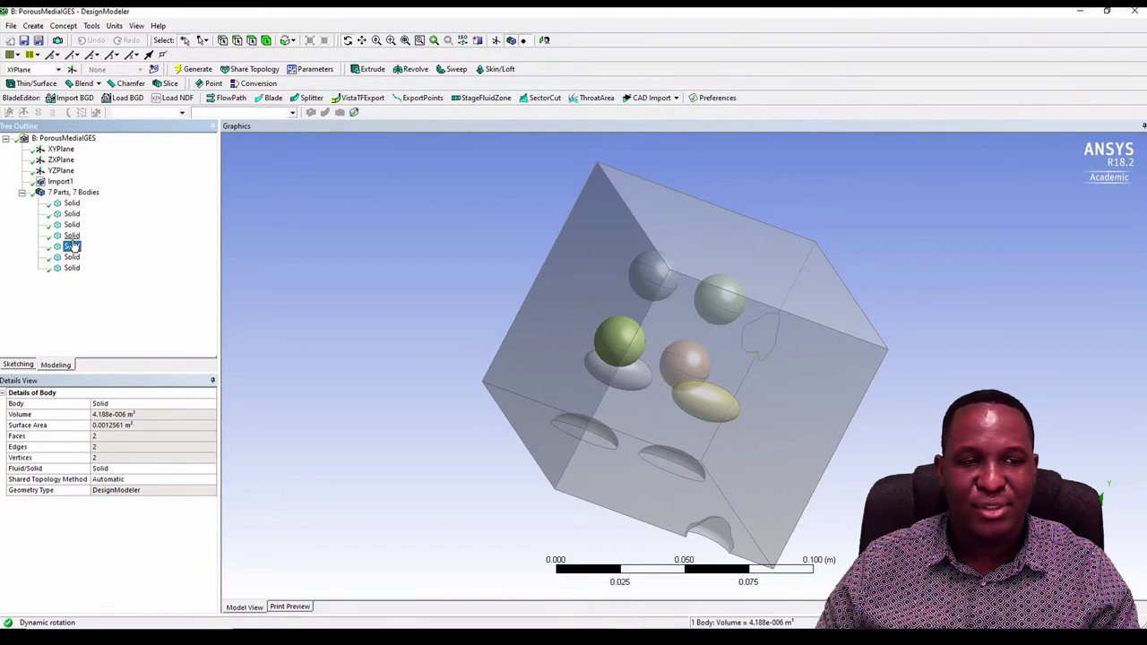
{"action": "left_click", "coordinate": [72, 225]}
{"action": "left_click", "coordinate": [71, 214]}
{"action": "left_click", "coordinate": [72, 203]}
{"action": "left_click", "coordinate": [72, 214]}
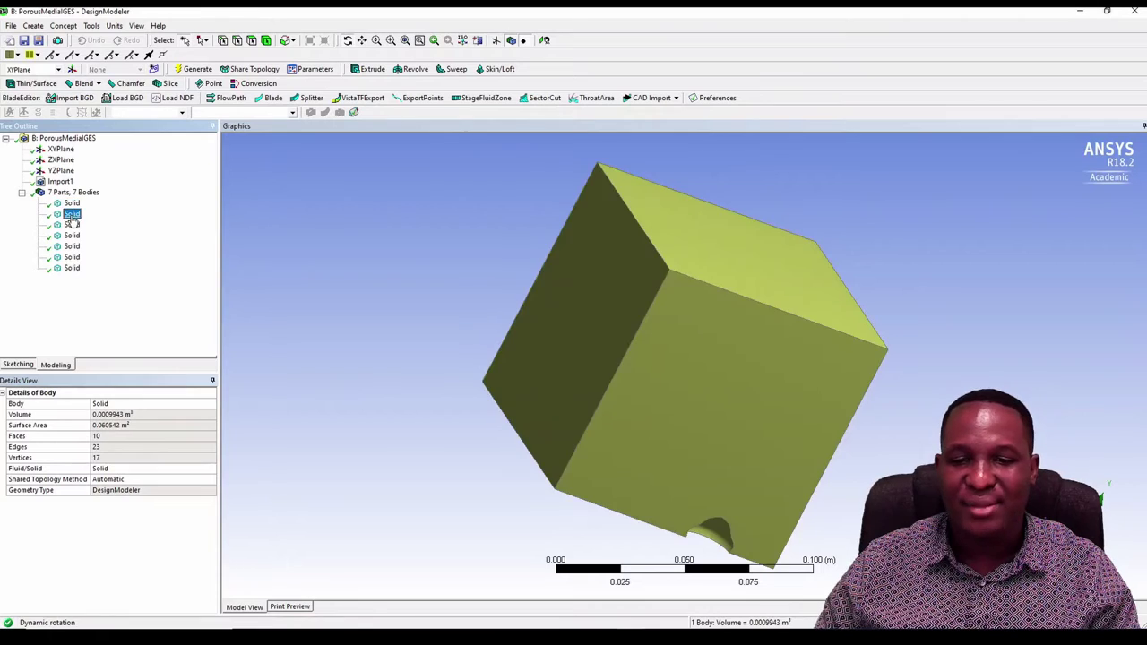
{"action": "left_click", "coordinate": [72, 225]}
{"action": "left_click", "coordinate": [72, 204]}
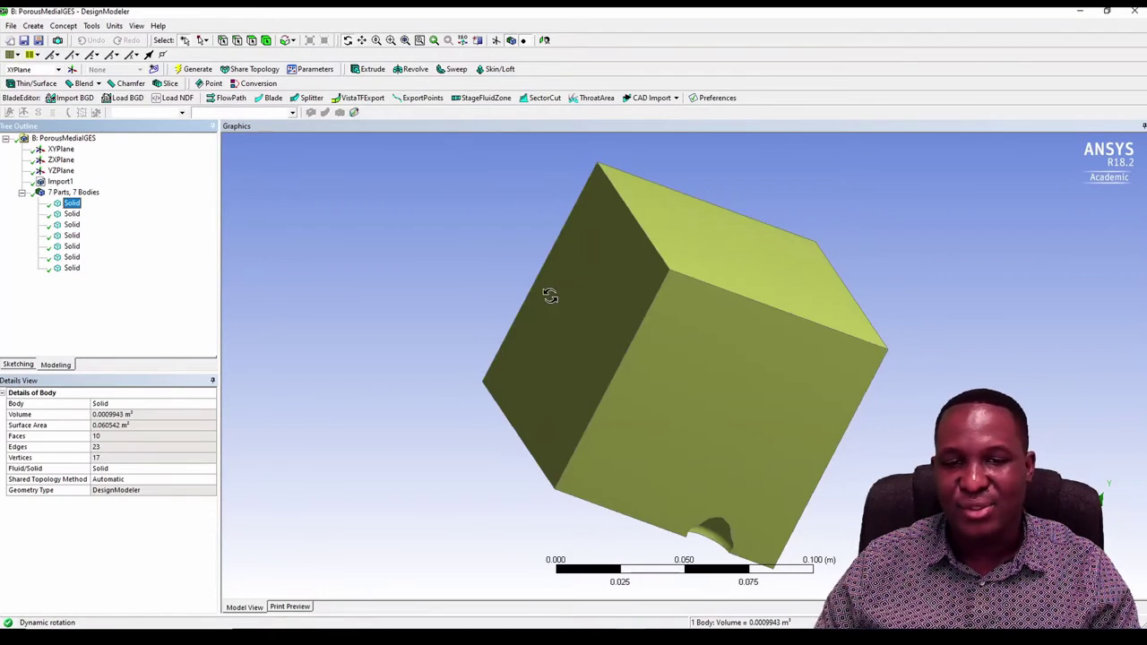
{"action": "left_click_drag", "start_coordinate": [660, 302], "coordinate": [575, 306]}
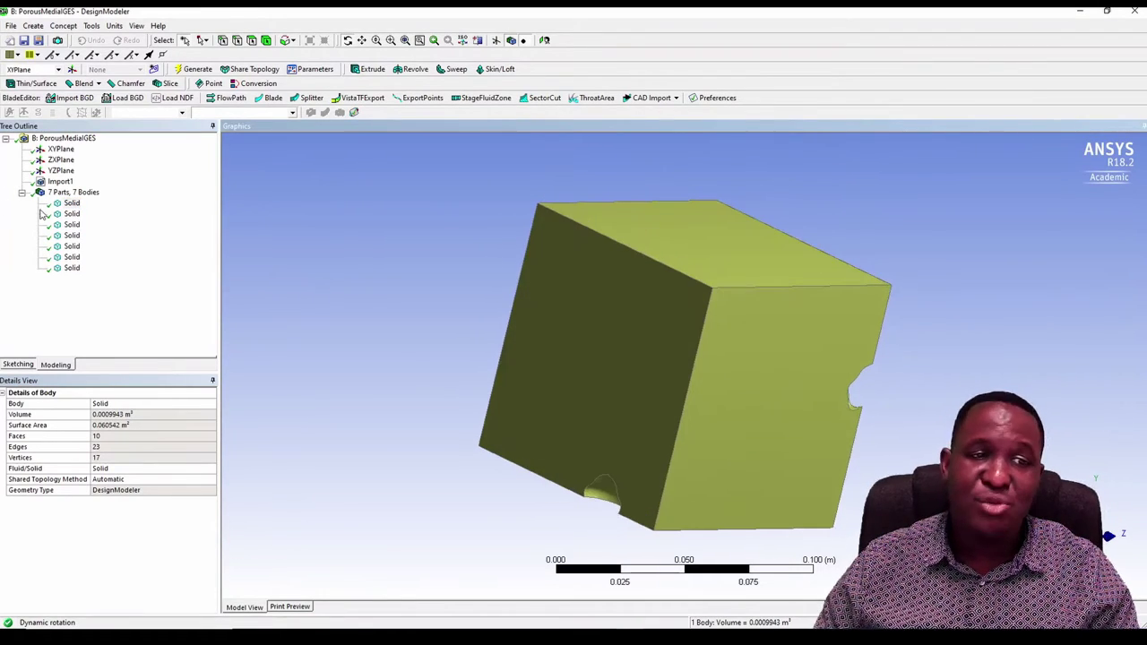
Go through every solid in the imported IGES body list in order to identify the block and each separate inclusion.
{"action": "left_click", "coordinate": [85, 192]}
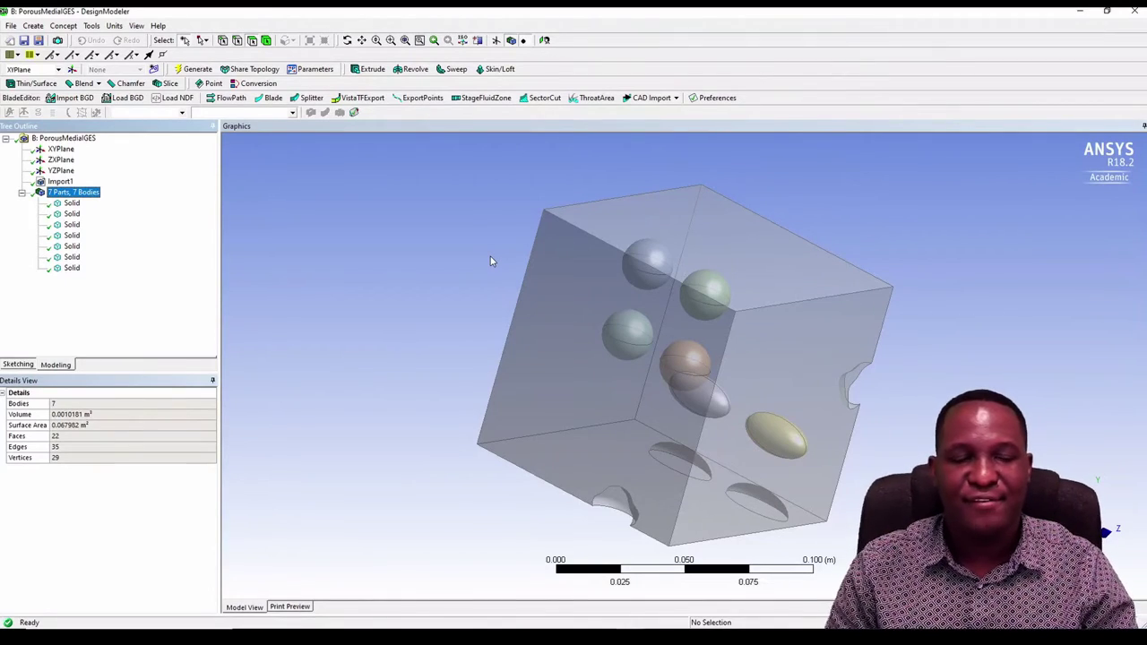
{"action": "left_click", "coordinate": [71, 204]}
{"action": "left_click", "coordinate": [71, 215]}
{"action": "left_click", "coordinate": [71, 225]}
{"action": "left_click", "coordinate": [71, 236]}
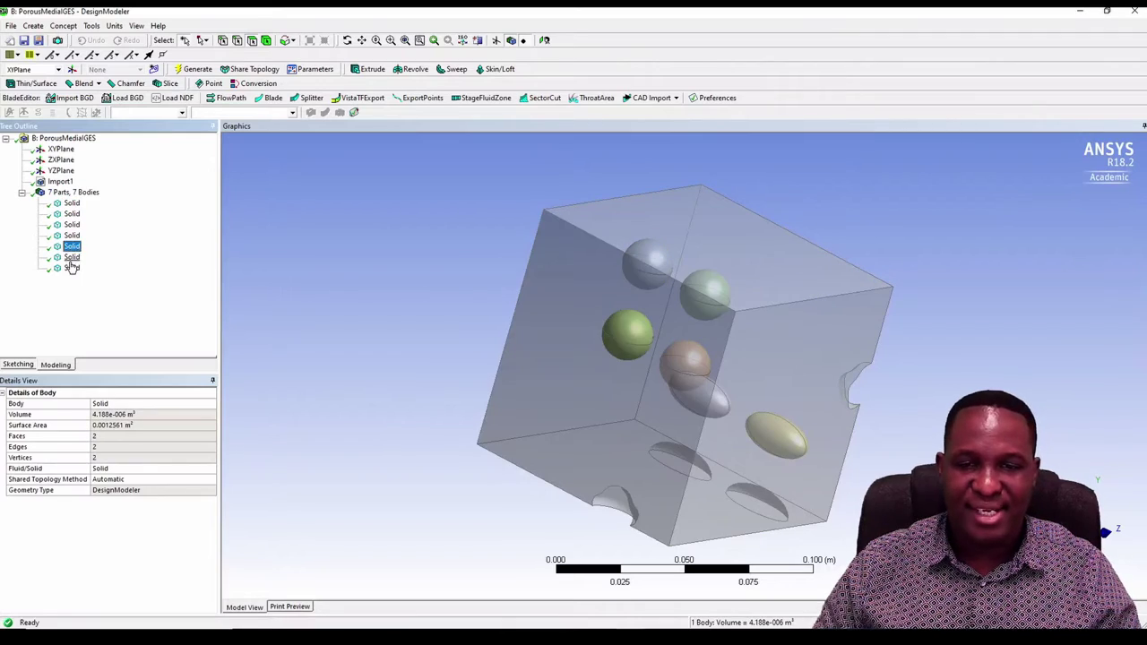
{"action": "left_click", "coordinate": [71, 247]}
{"action": "left_click", "coordinate": [71, 257]}
{"action": "left_click", "coordinate": [72, 268]}
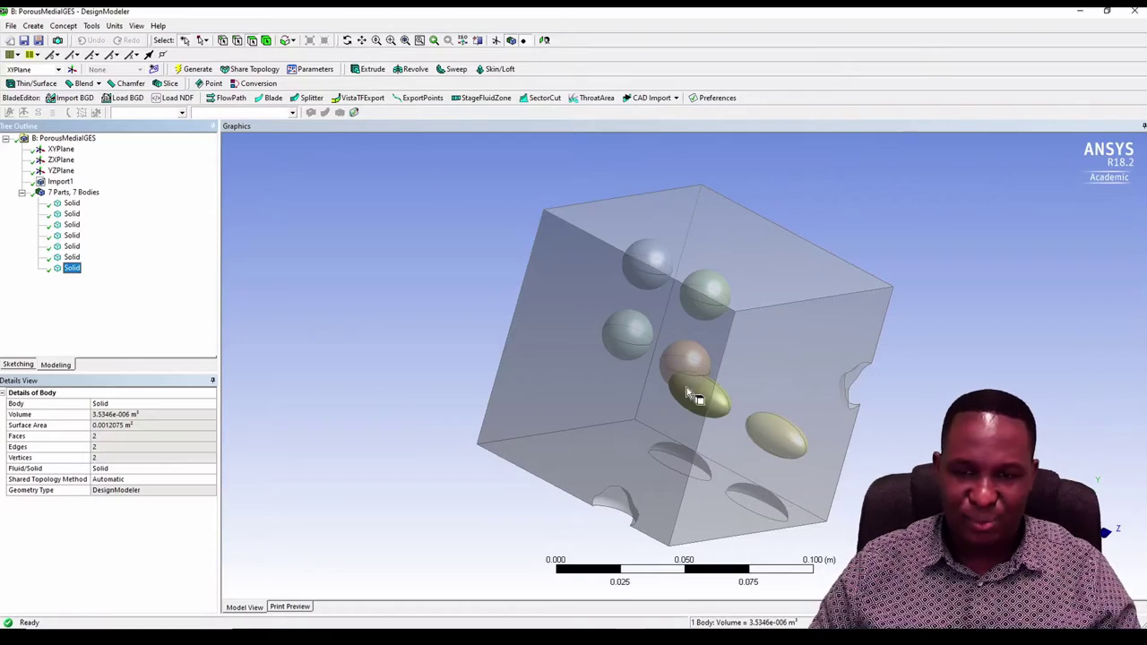
{"action": "left_click", "coordinate": [346, 40]}
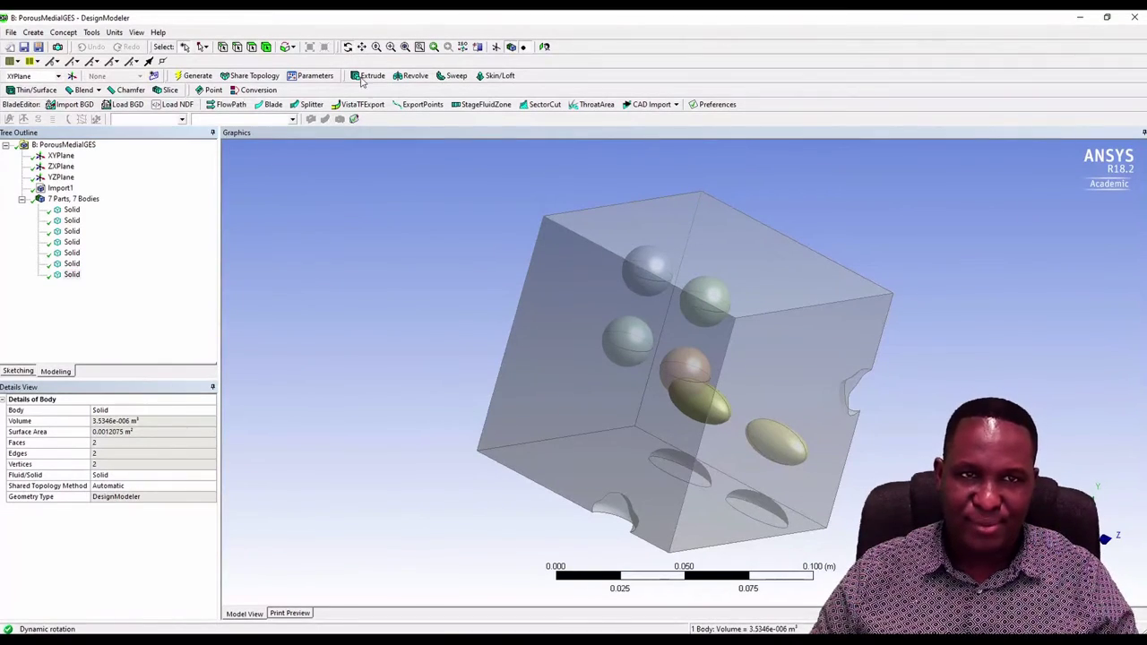
{"action": "left_click_drag", "start_coordinate": [705, 369], "coordinate": [746, 375]}
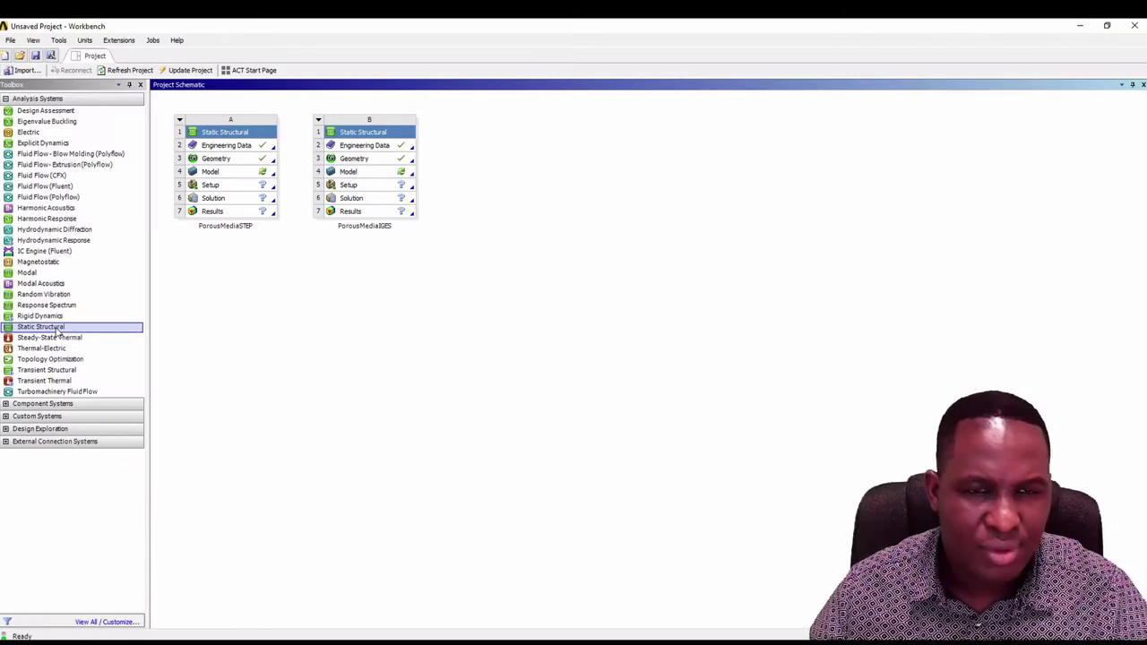
Switch to the Workbench project, add a third Static Structural analysis system and name it BDCompACIS.
{"action": "left_click_drag", "start_coordinate": [41, 326], "coordinate": [495, 157]}
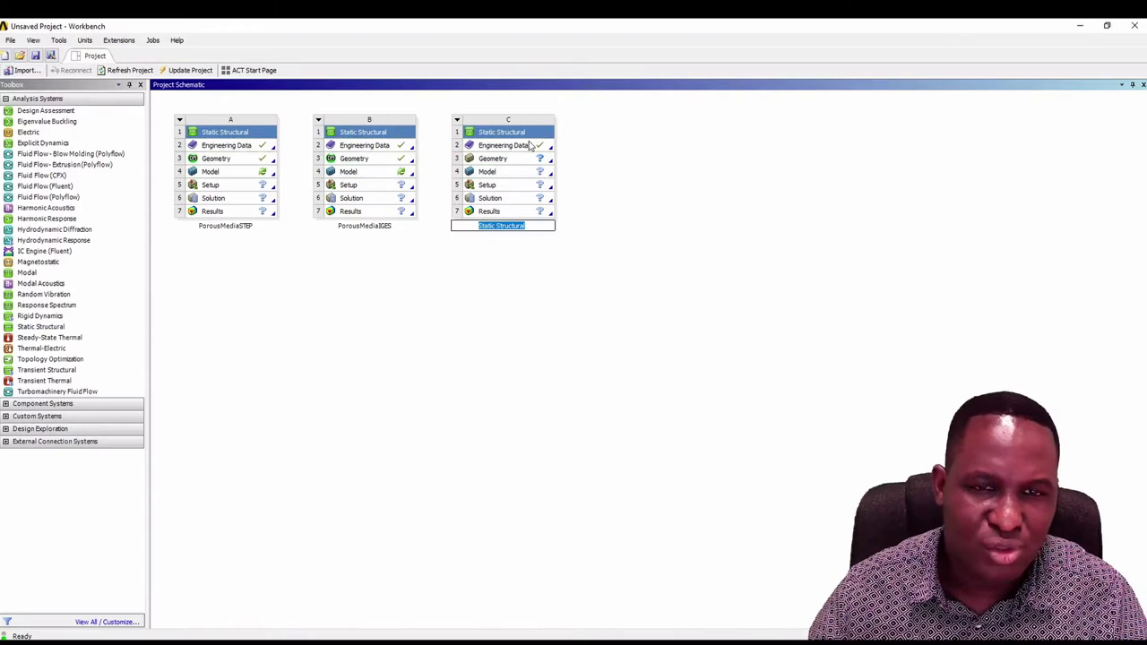
{"action": "type", "text": "BDCiom"}
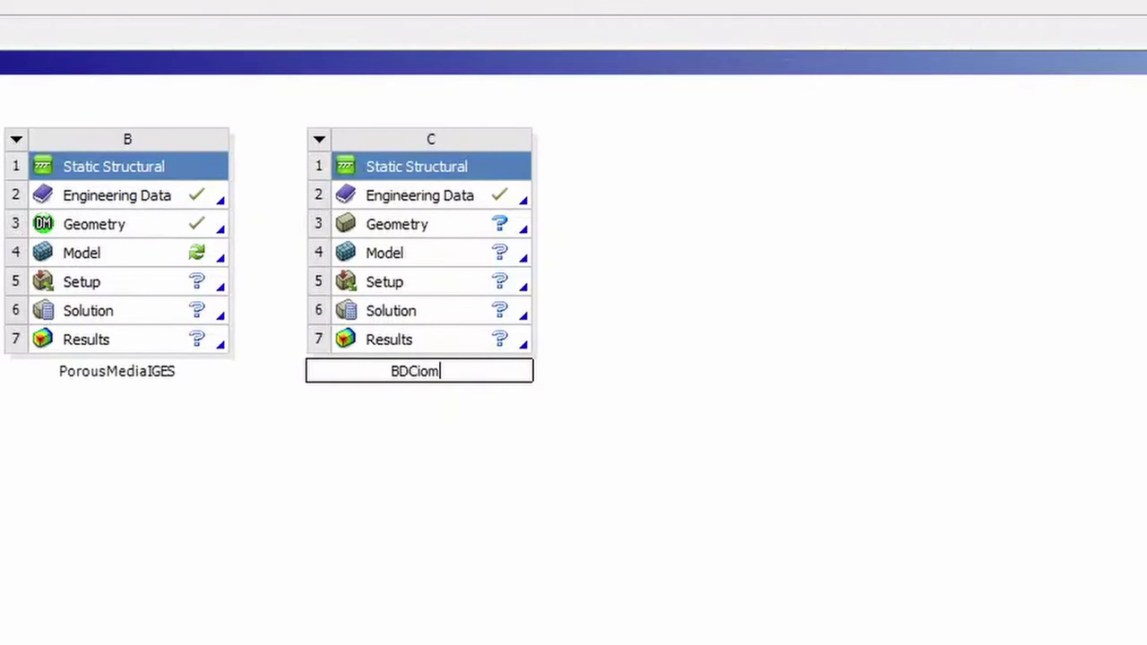
{"action": "key", "text": "BackSpace"}
{"action": "key", "text": "BackSpace"}
{"action": "key", "text": "BackSpace"}
{"action": "type", "text": "ompACIS"}
{"action": "left_click", "coordinate": [466, 224]}
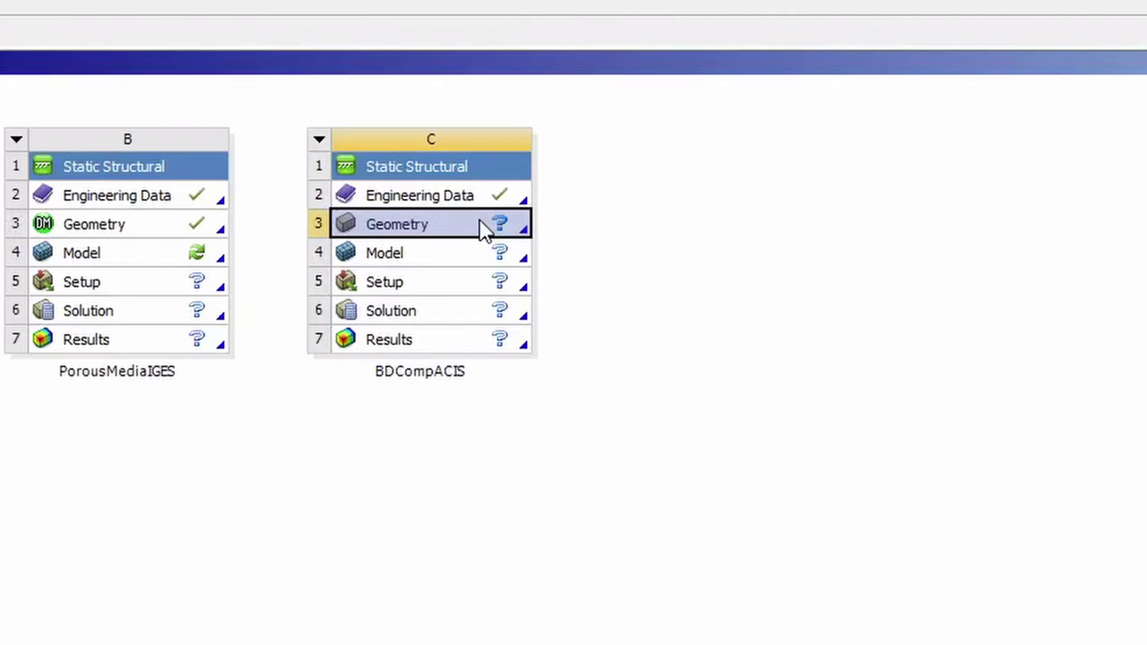
Import the geometry file BDCompACIS.sat from the Temp directory directly into the BDCompACIS system's Geometry cell.
{"action": "right_click", "coordinate": [485, 230]}
{"action": "mouse_move", "coordinate": [606, 302]}
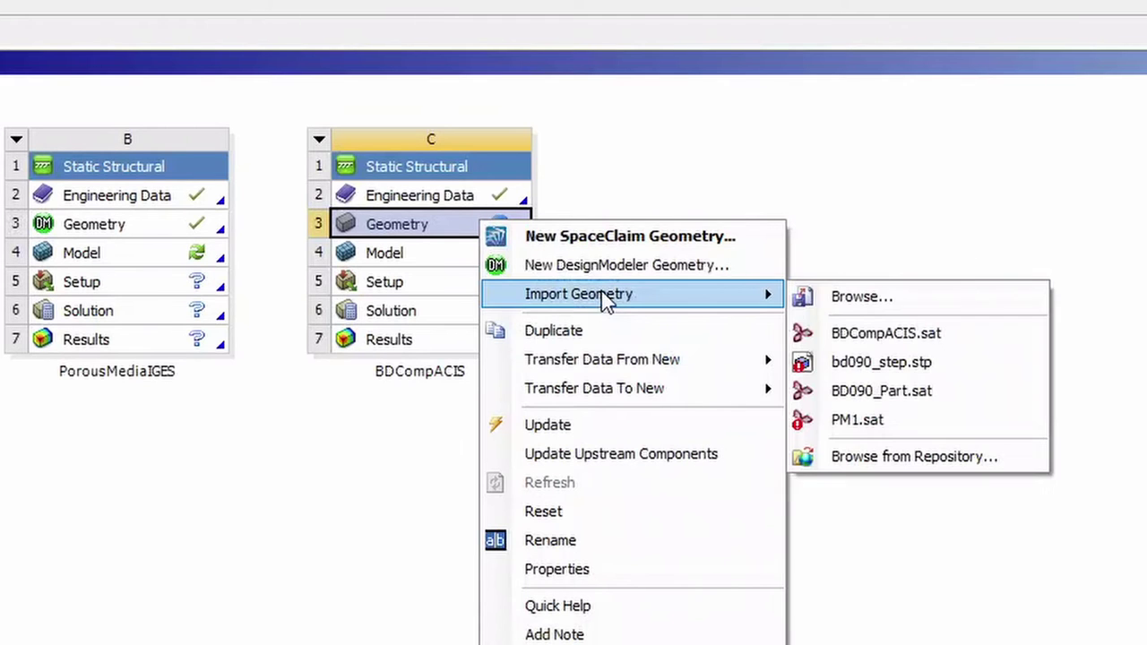
{"action": "left_click", "coordinate": [836, 299]}
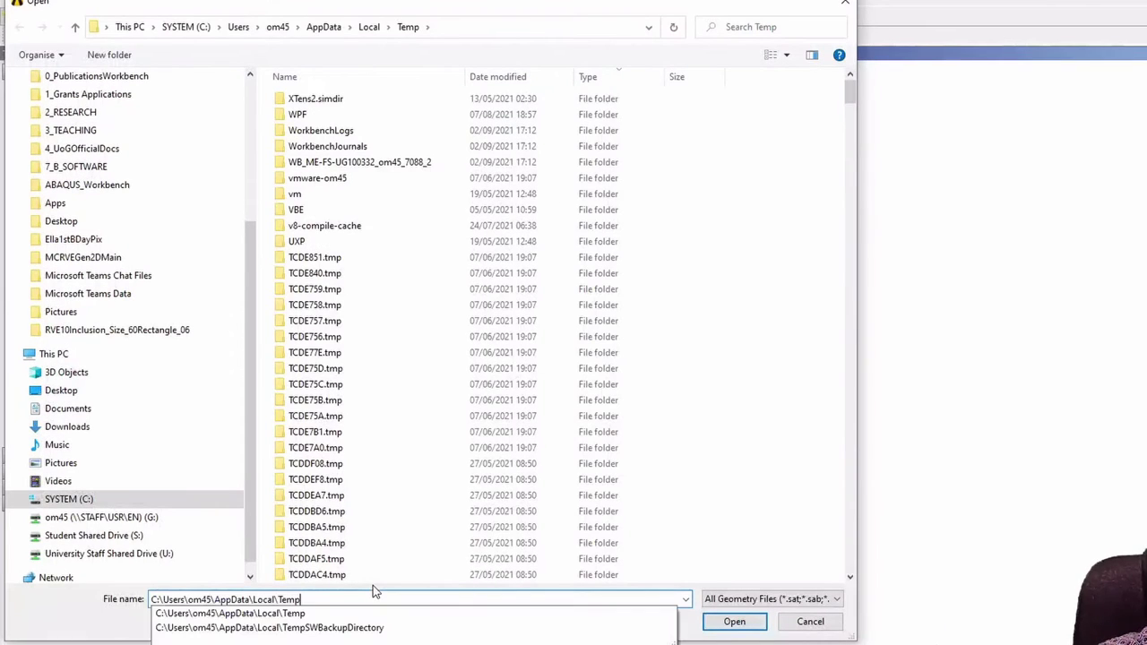
{"action": "key", "text": "Return"}
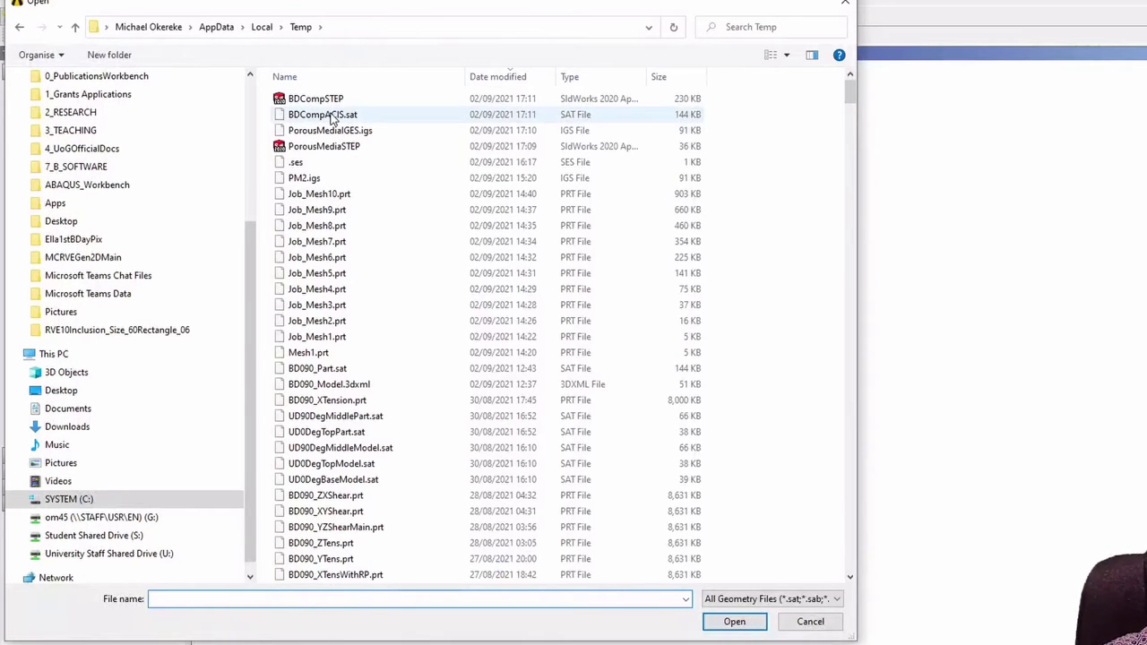
{"action": "left_click", "coordinate": [333, 119]}
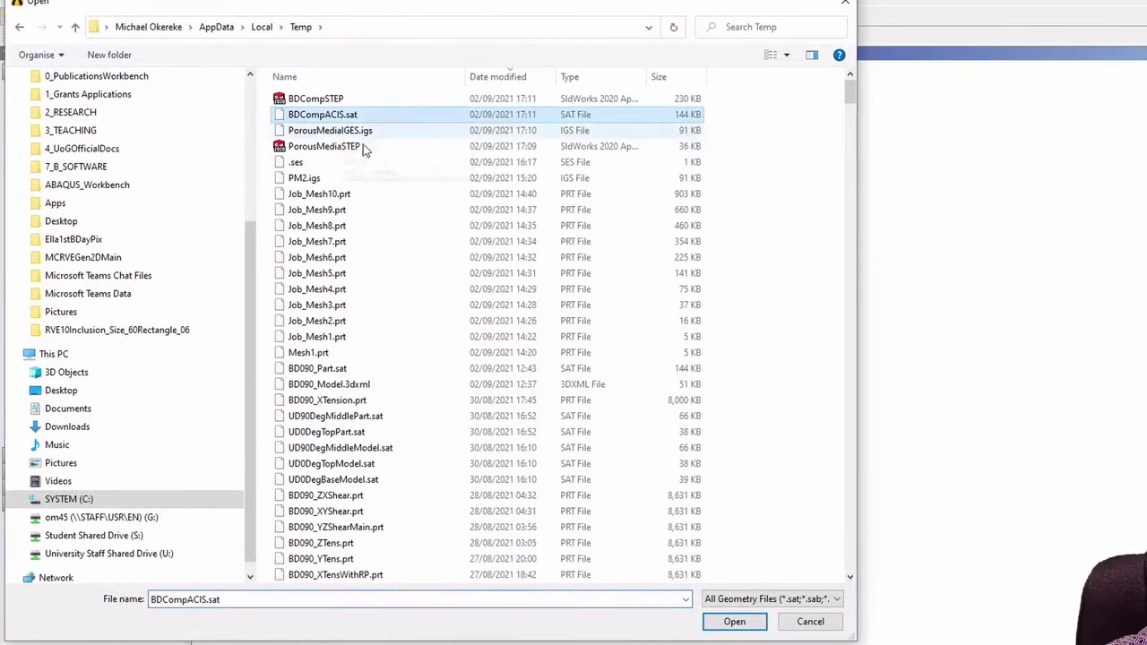
{"action": "left_click", "coordinate": [752, 629]}
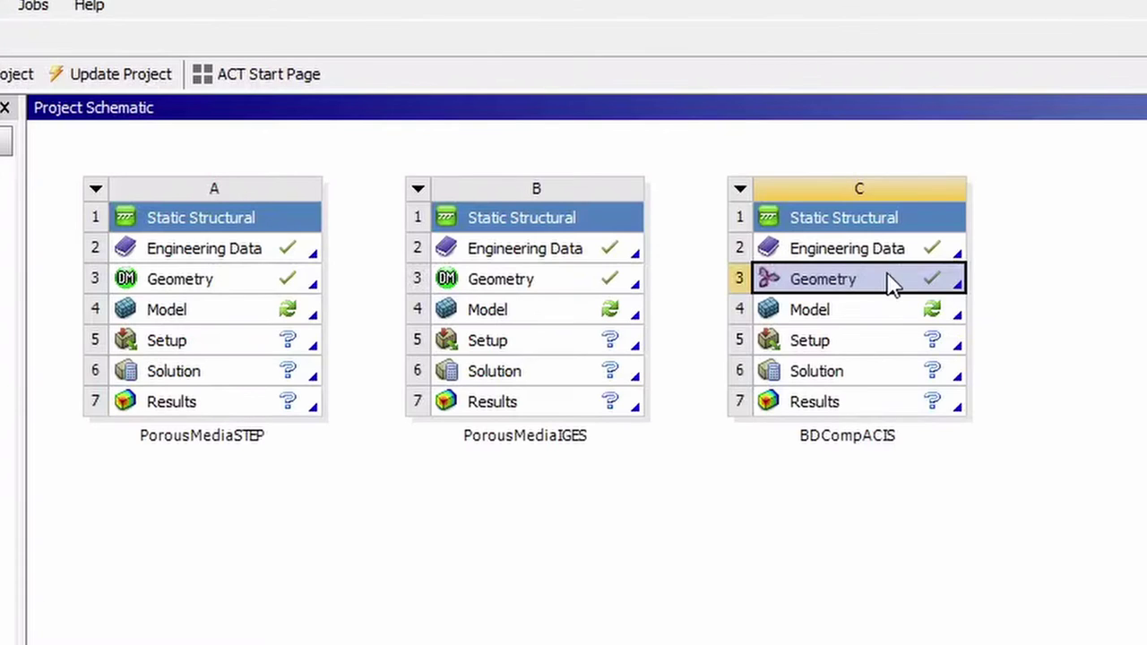
Open the BDCompACIS geometry in SpaceClaim and examine the block's faces and circular fibre ends.
{"action": "right_click", "coordinate": [891, 282]}
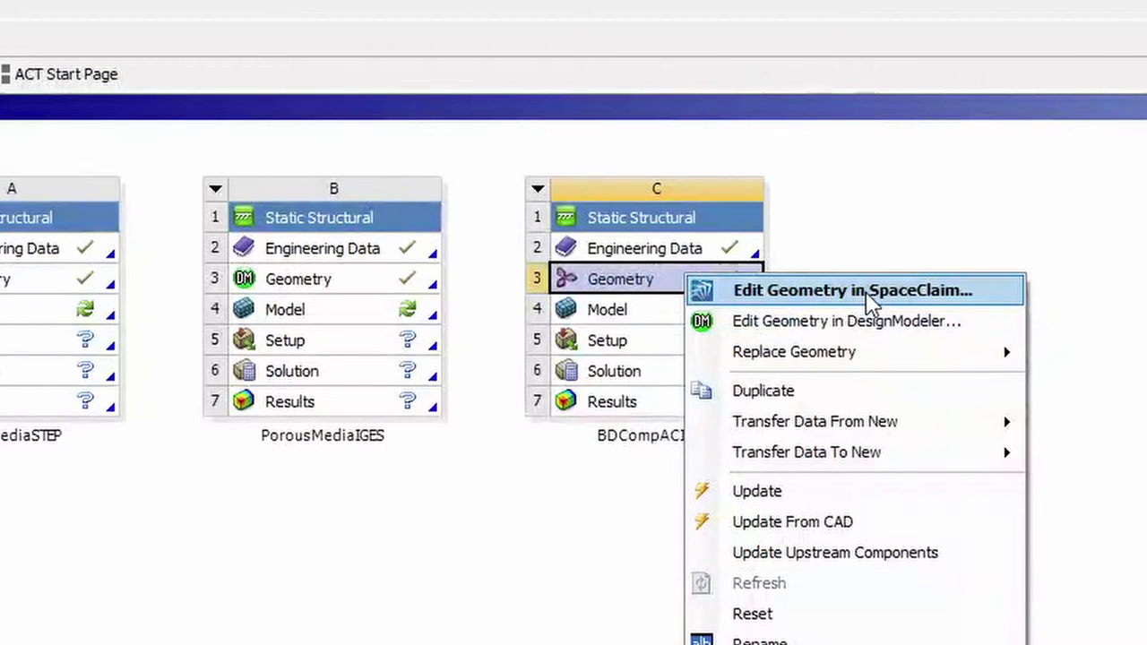
{"action": "left_click", "coordinate": [866, 292]}
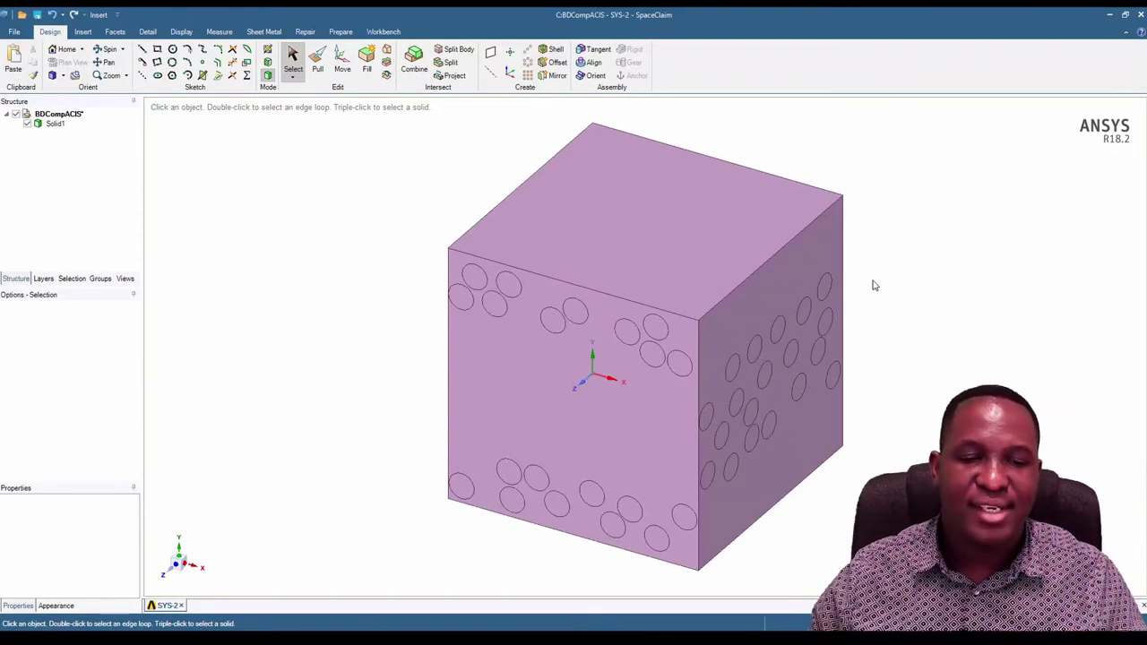
{"action": "left_click", "coordinate": [559, 326]}
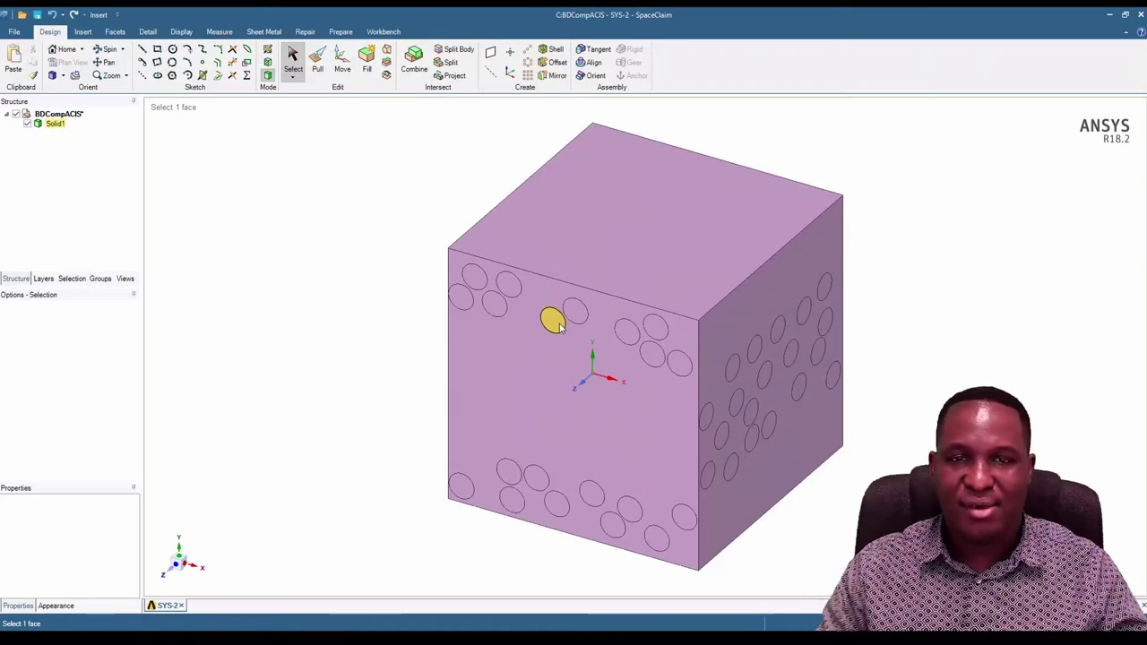
{"action": "left_click", "coordinate": [317, 243]}
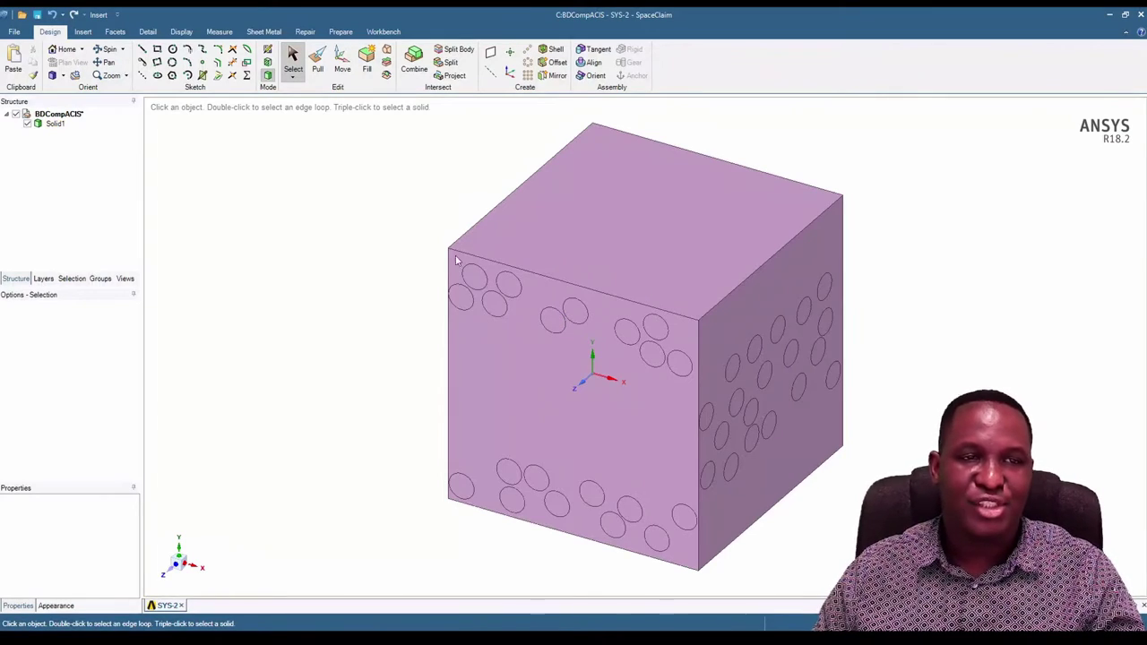
{"action": "left_click", "coordinate": [553, 420]}
{"action": "left_click", "coordinate": [422, 225]}
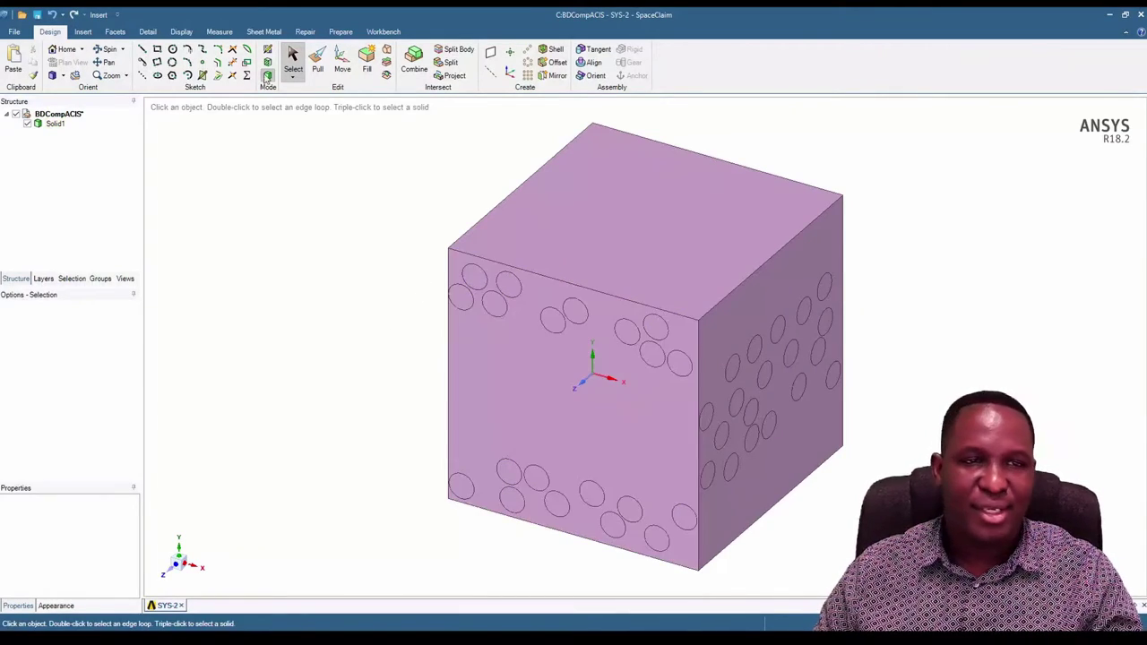
{"action": "left_click", "coordinate": [536, 216]}
{"action": "middle_click_drag", "start_coordinate": [527, 215], "coordinate": [589, 221]}
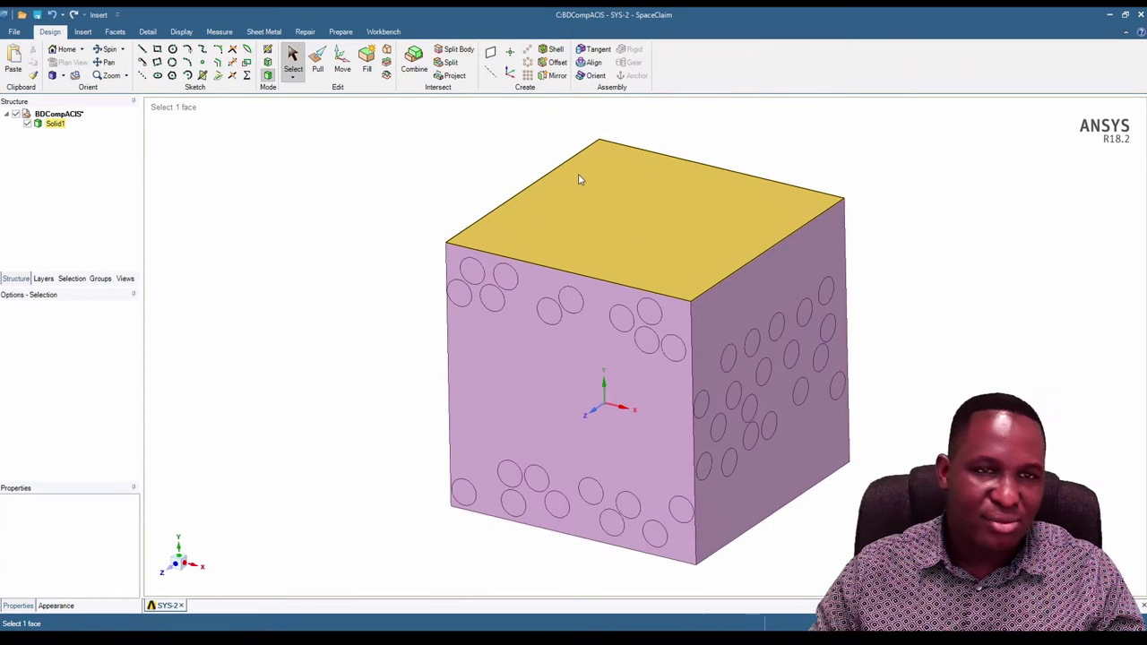
{"action": "left_click", "coordinate": [377, 187]}
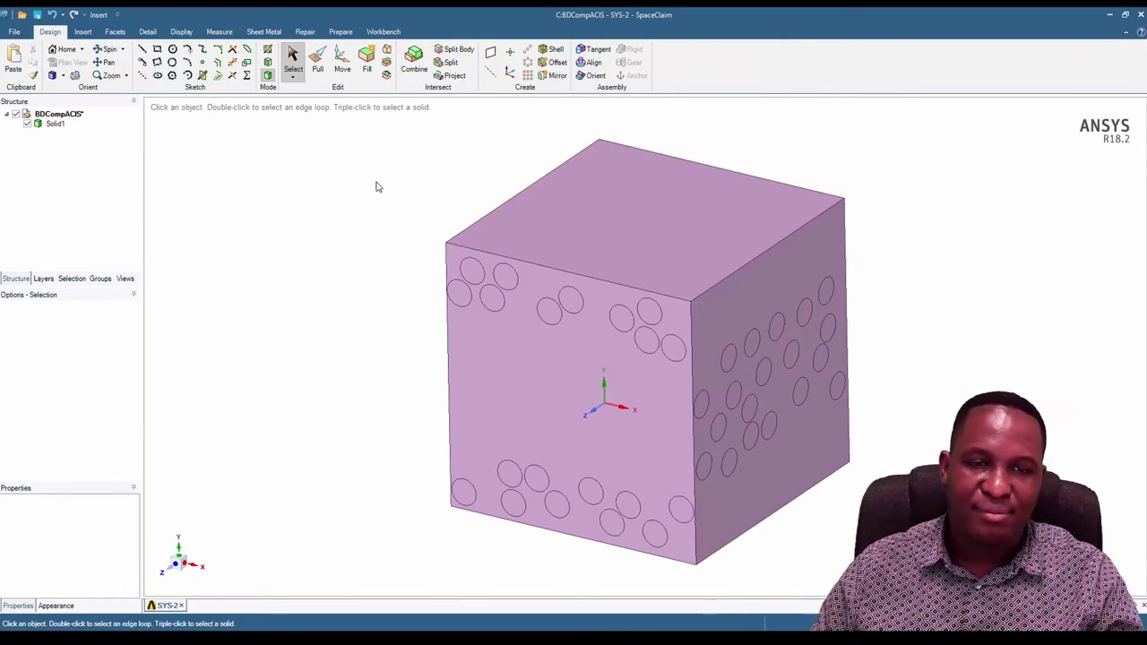
Pull the block's top face downward into the upper part of the cube with the Pull tool.
{"action": "left_click", "coordinate": [319, 65]}
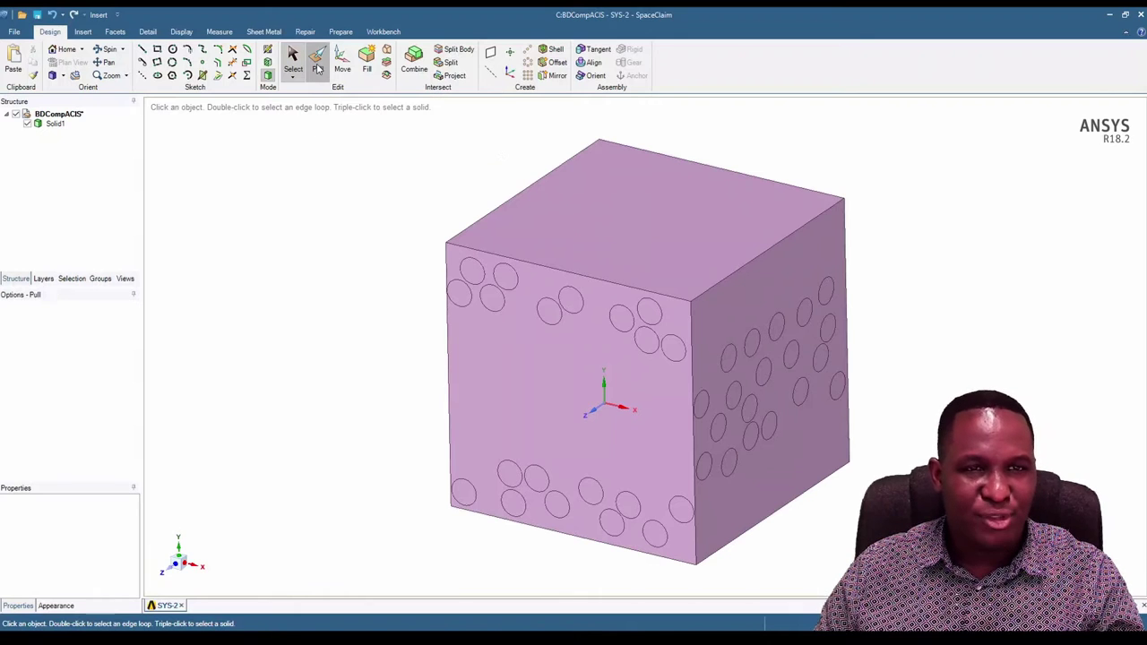
{"action": "left_click", "coordinate": [640, 242]}
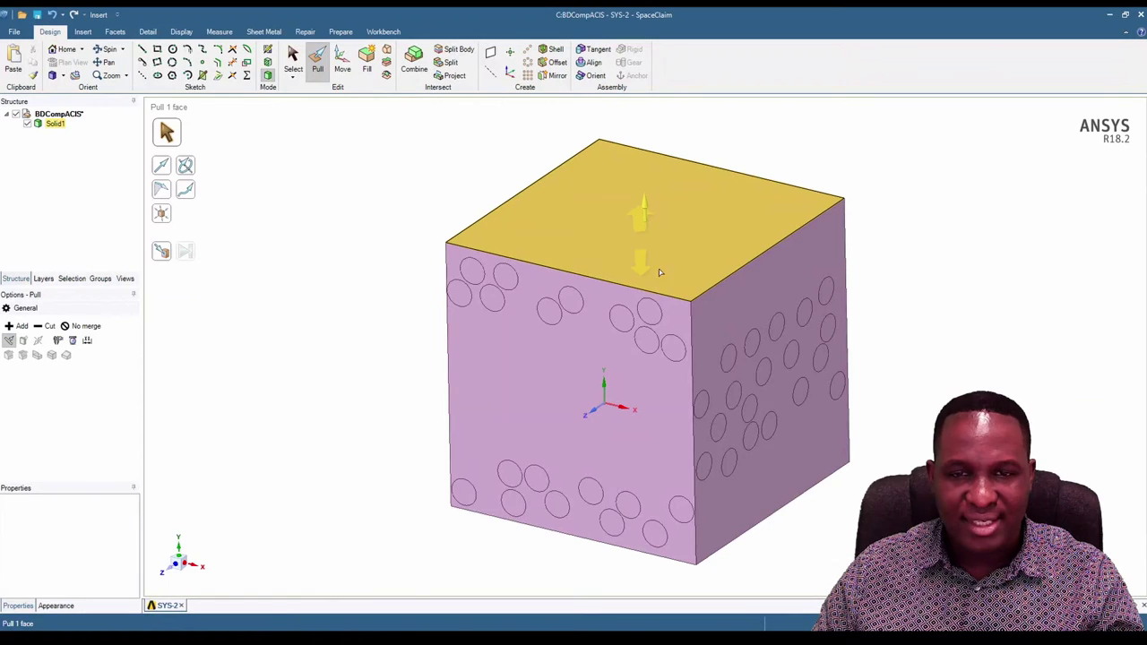
{"action": "left_click_drag", "start_coordinate": [659, 272], "coordinate": [683, 228]}
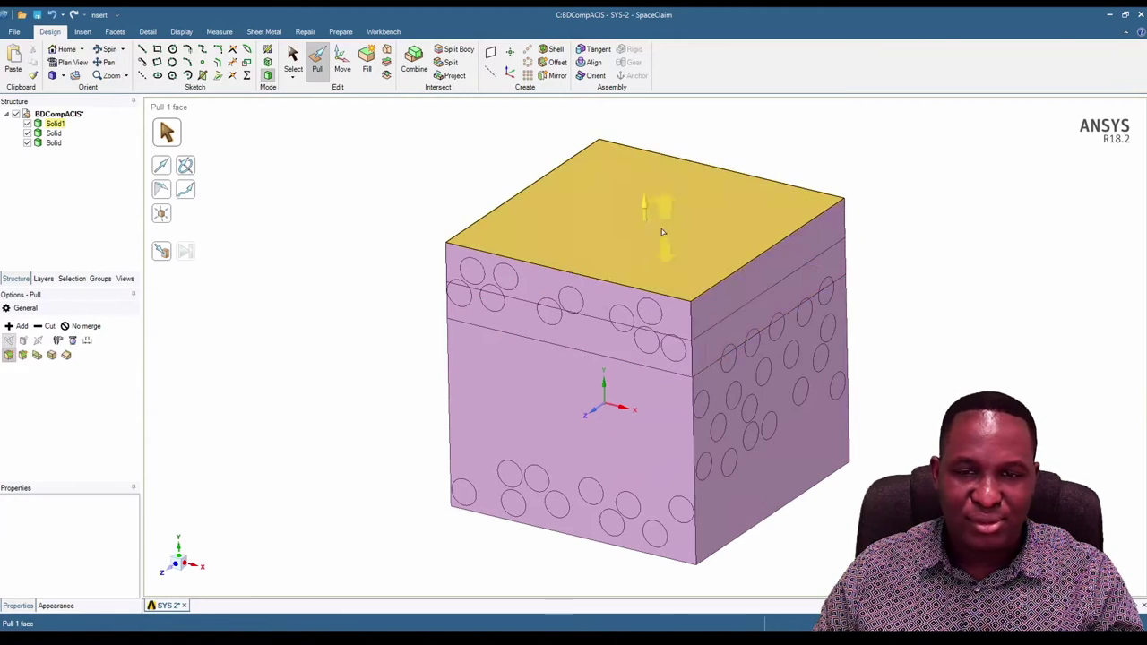
{"action": "left_click", "coordinate": [578, 354]}
{"action": "left_click", "coordinate": [588, 201]}
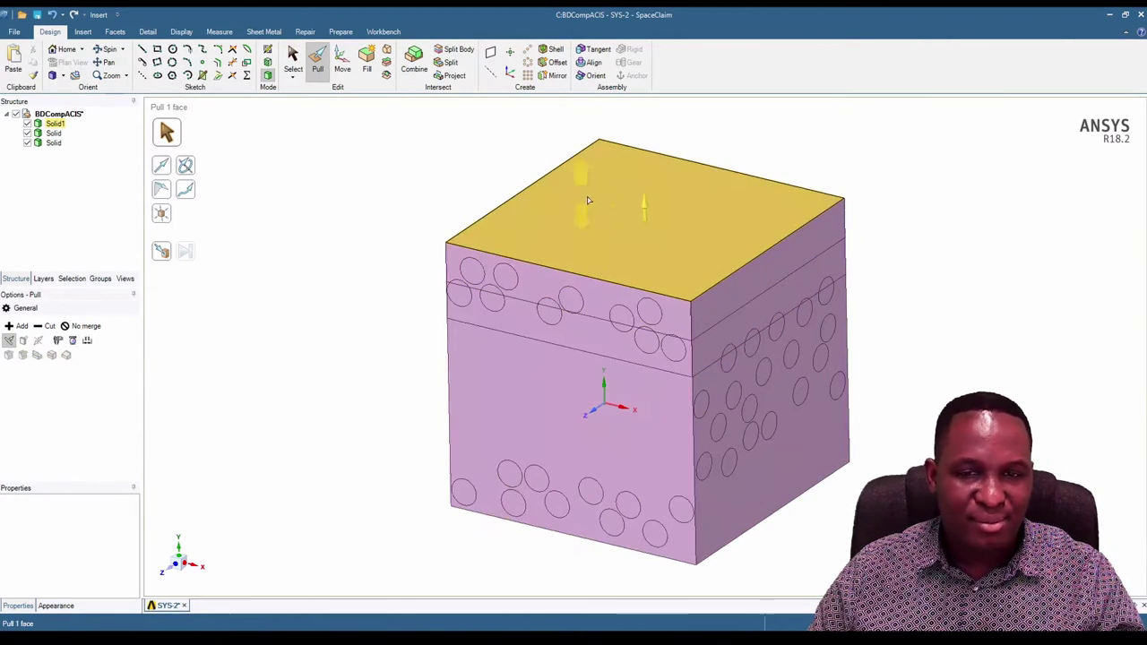
Pull the block's front face back to near the rear face and its side face inward to about mid-width.
{"action": "left_click", "coordinate": [512, 390]}
{"action": "left_click_drag", "start_coordinate": [528, 397], "coordinate": [883, 313]}
{"action": "left_click", "coordinate": [883, 312]}
{"action": "left_click", "coordinate": [690, 289]}
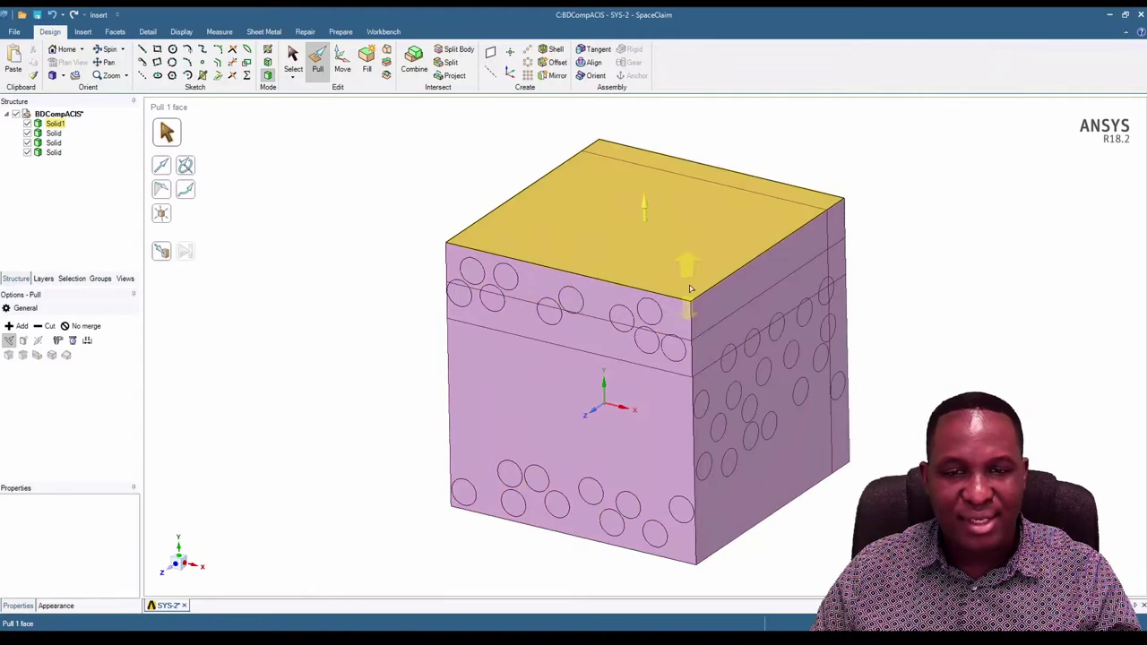
{"action": "left_click", "coordinate": [747, 277]}
{"action": "left_click_drag", "start_coordinate": [746, 277], "coordinate": [792, 266]}
{"action": "left_click", "coordinate": [869, 204]}
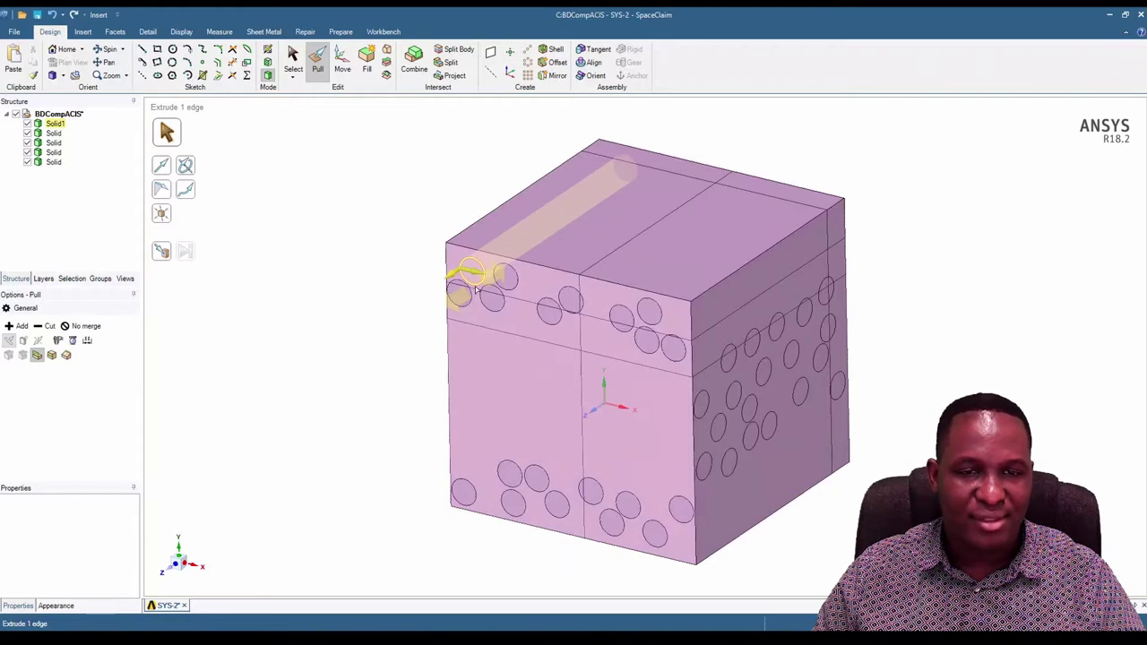
Pull one circular fibre end on the front face outward as a cylinder and another about 48 mm into the block.
{"action": "left_click", "coordinate": [471, 271]}
{"action": "left_click_drag", "start_coordinate": [471, 271], "coordinate": [353, 348]}
{"action": "left_click", "coordinate": [655, 316]}
{"action": "left_click_drag", "start_coordinate": [653, 314], "coordinate": [733, 266]}
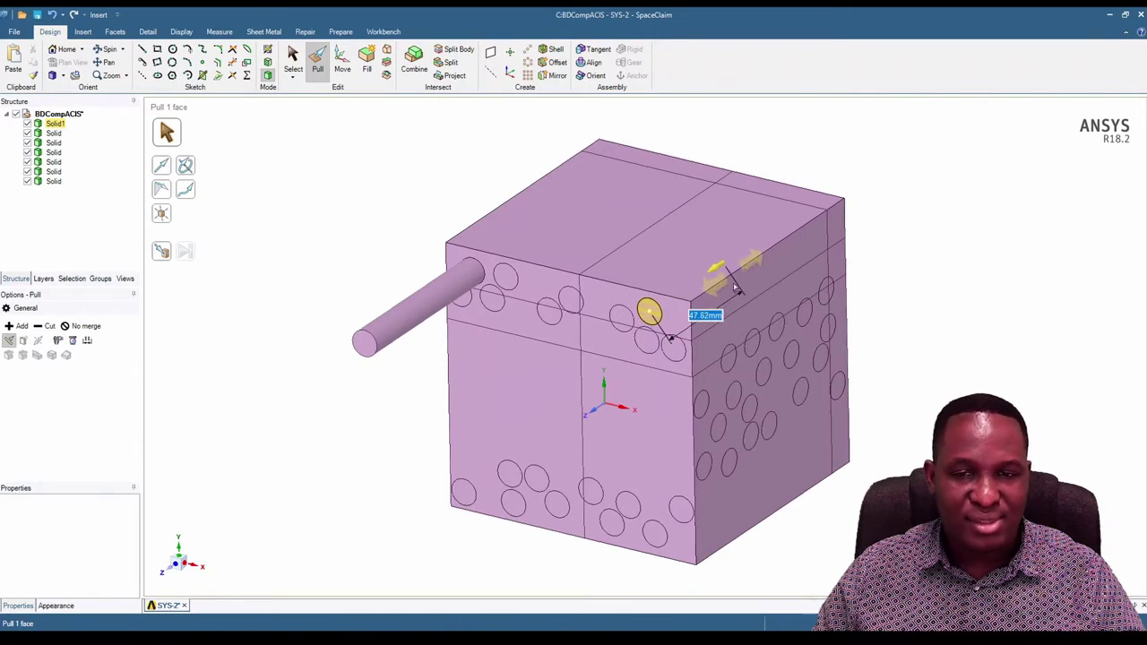
{"action": "left_click", "coordinate": [952, 324]}
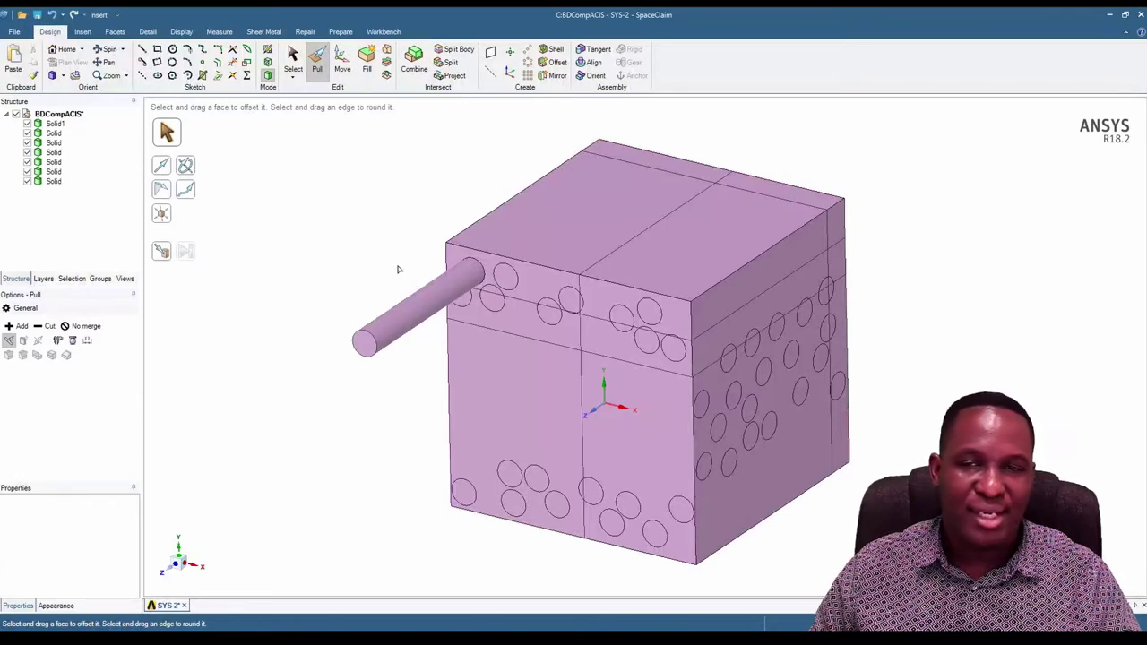
Select the solids produced by the pulls and Solid1 in turn to examine which volume each one covers.
{"action": "left_click", "coordinate": [54, 132]}
{"action": "left_click", "coordinate": [53, 142], "text": "ctrl"}
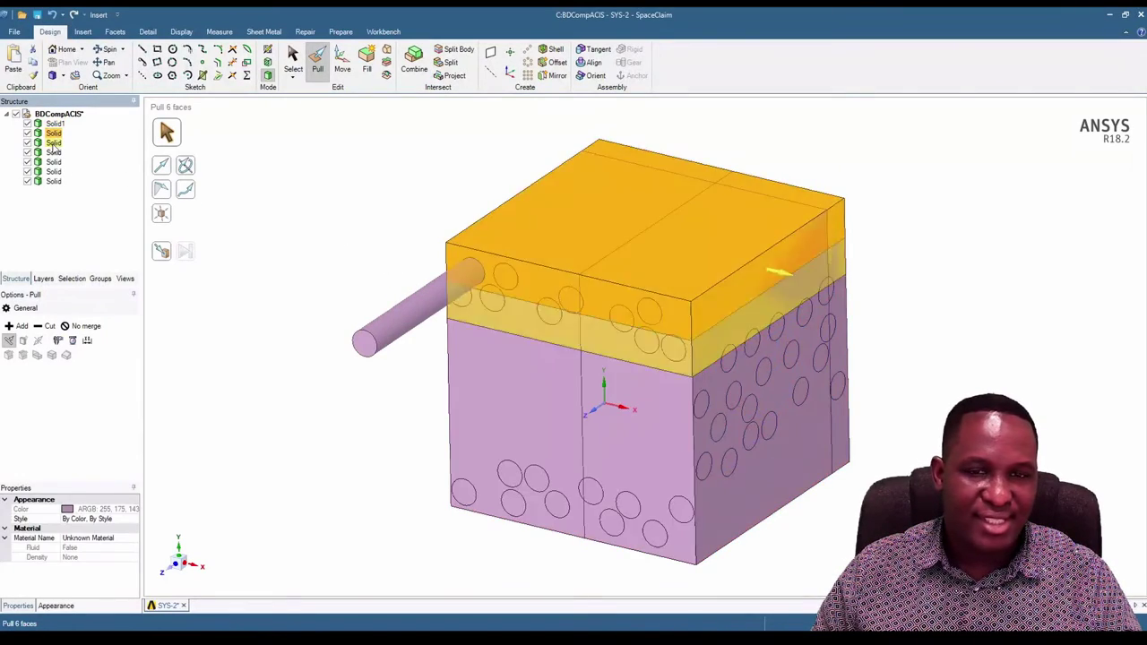
{"action": "left_click", "coordinate": [55, 151]}
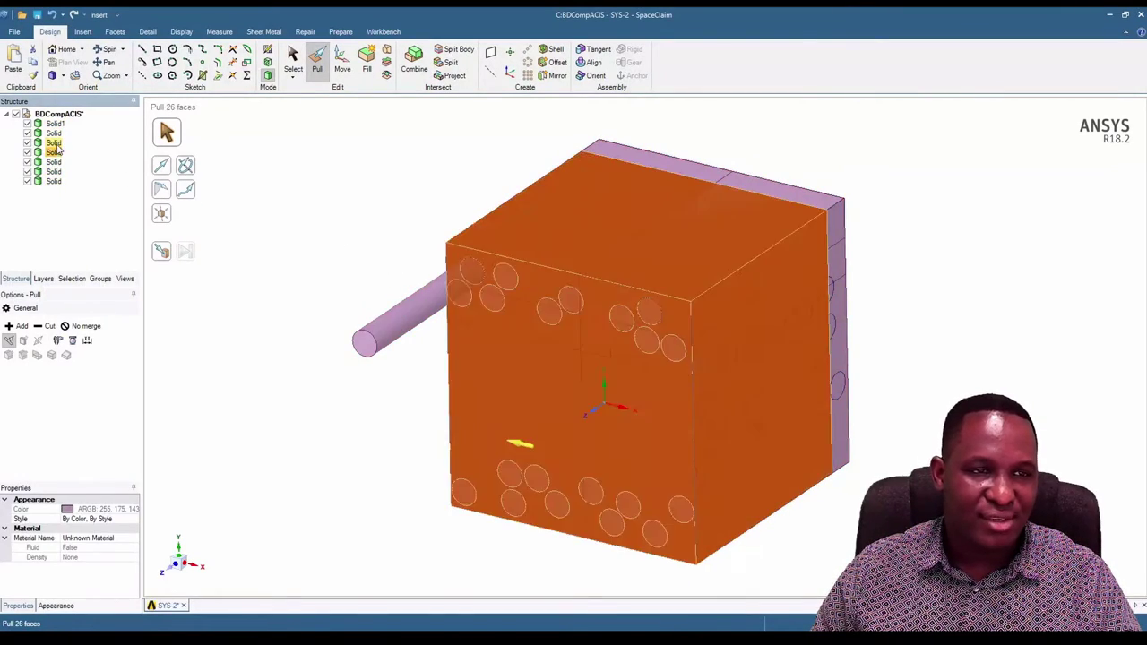
{"action": "left_click", "coordinate": [54, 123]}
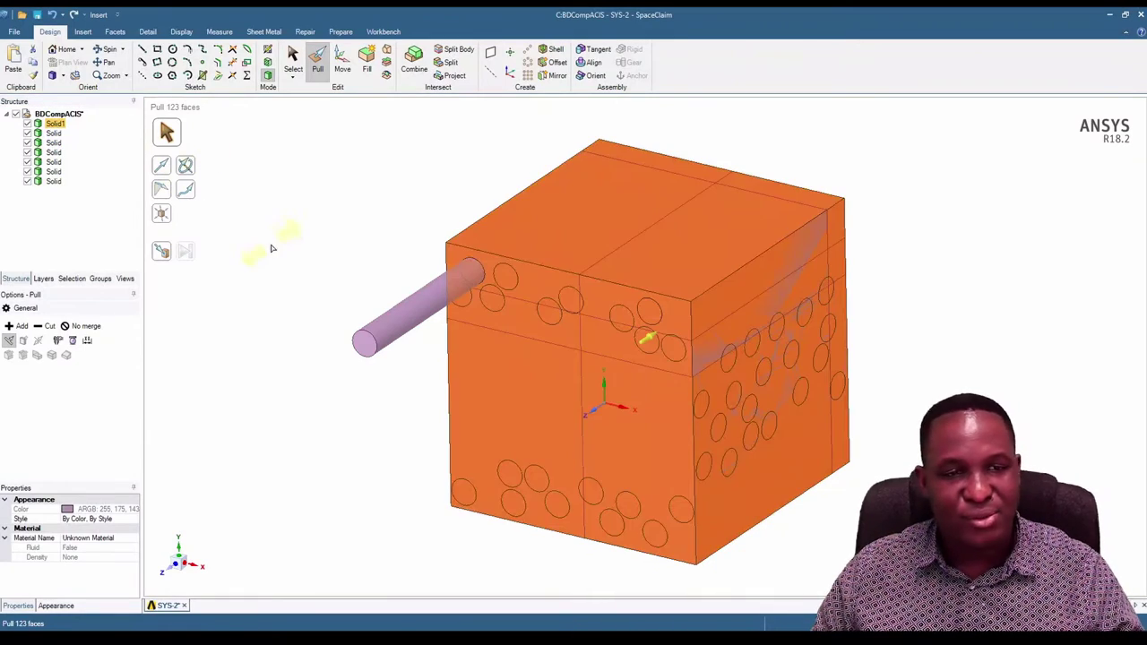
{"action": "left_click", "coordinate": [270, 250]}
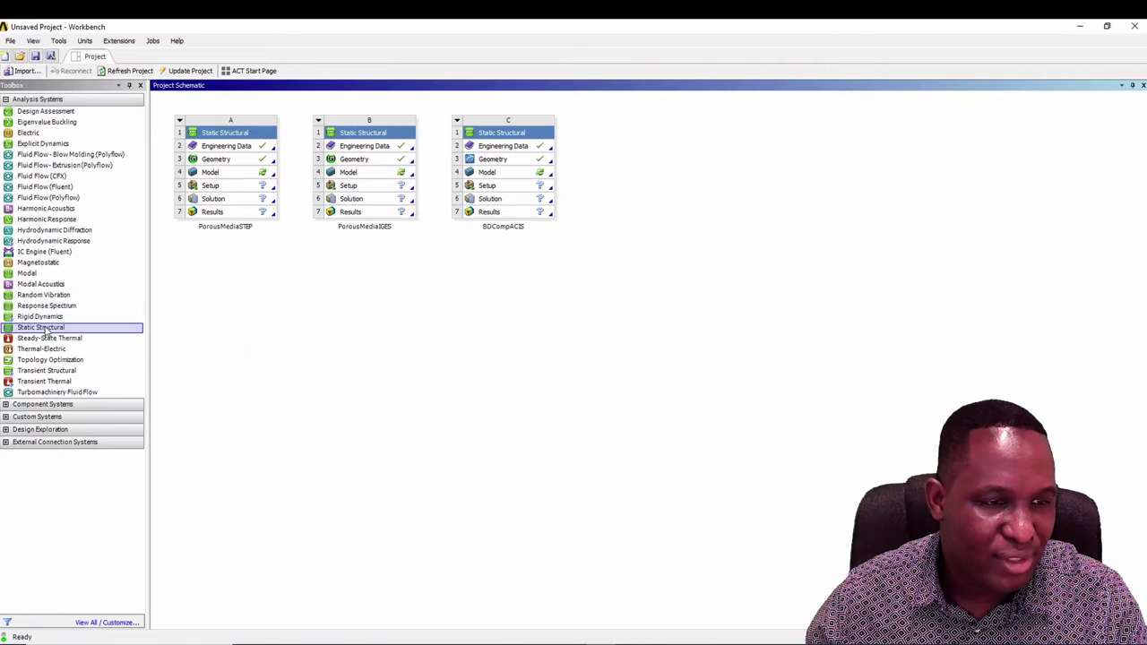
Switch to the Workbench project, add a fourth Static Structural analysis system and name it BDCompSTEP.
{"action": "left_click_drag", "start_coordinate": [43, 334], "coordinate": [614, 172]}
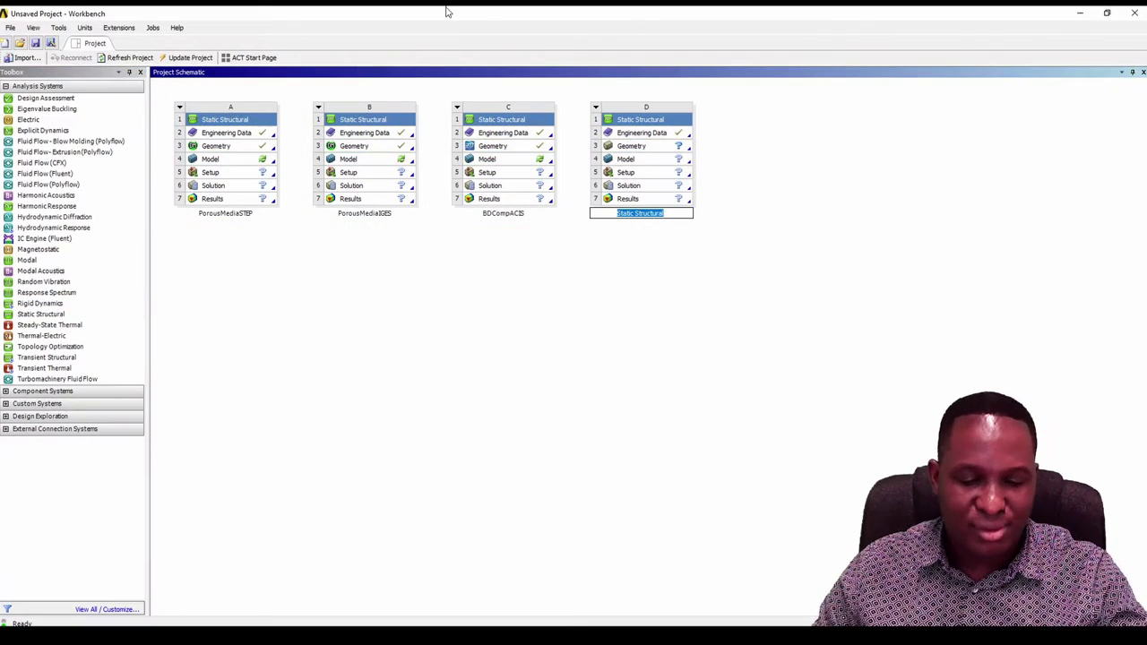
{"action": "type", "text": "BDCompSTEP"}
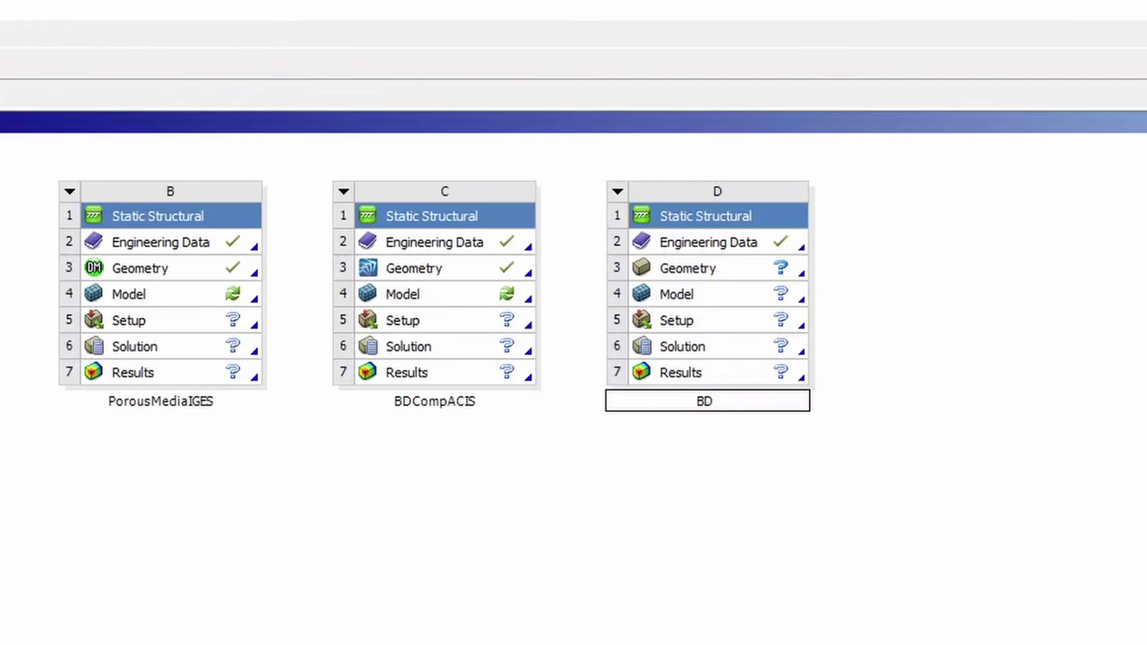
{"action": "key", "text": "Return"}
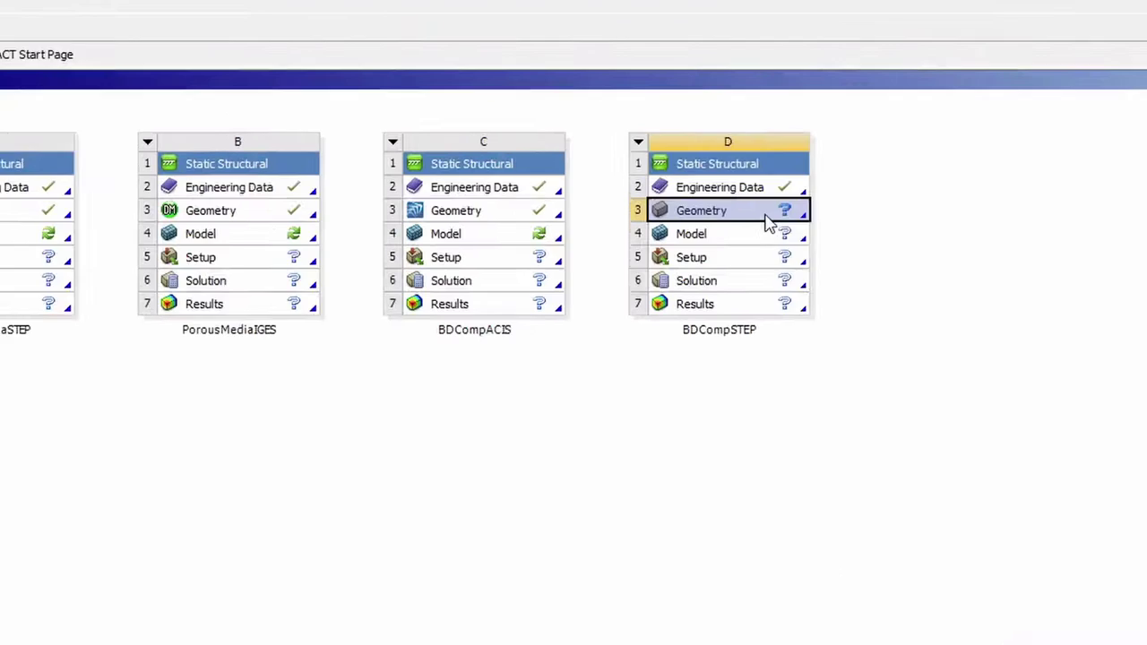
Import the STEP geometry file BDCompSTEP from the Temp directory into the BDCompSTEP system's Geometry cell.
{"action": "right_click", "coordinate": [668, 151]}
{"action": "mouse_move", "coordinate": [957, 328]}
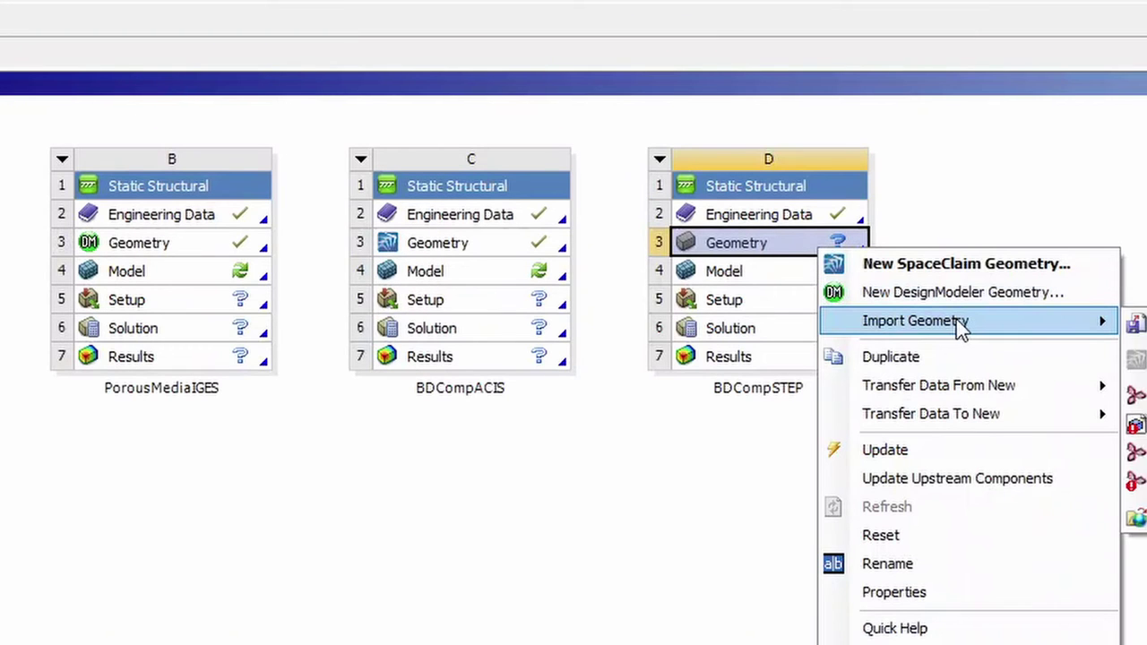
{"action": "left_click", "coordinate": [1140, 326]}
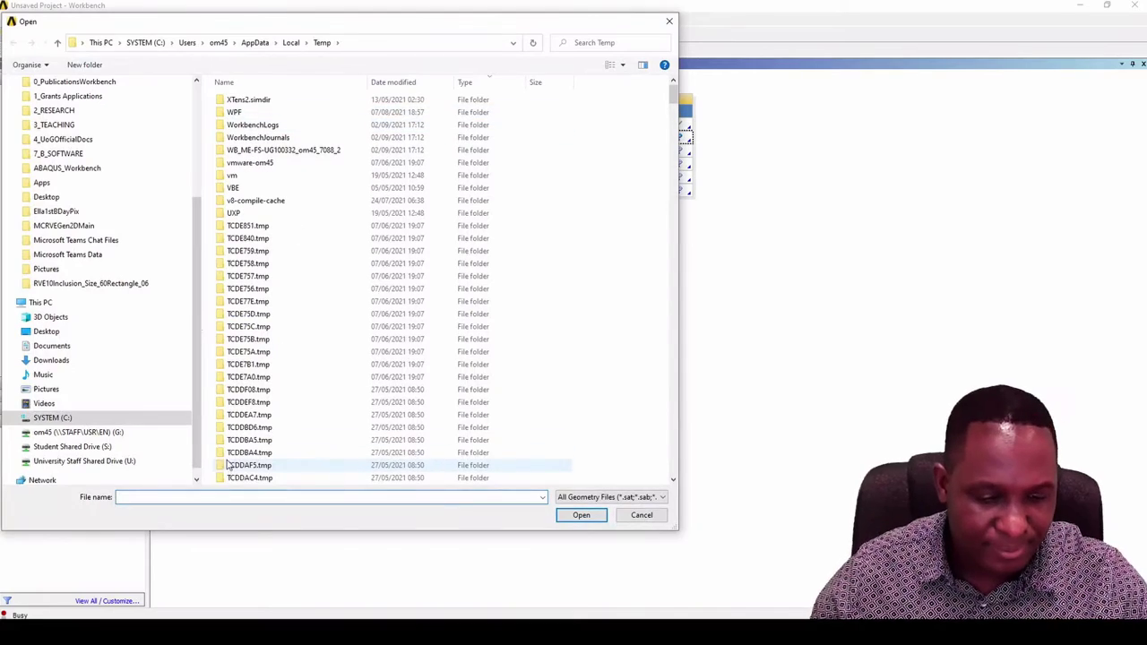
{"action": "type", "text": "C:\\Users\\om45\\AppData\\Local\\Temp\\"}
{"action": "key", "text": "Return"}
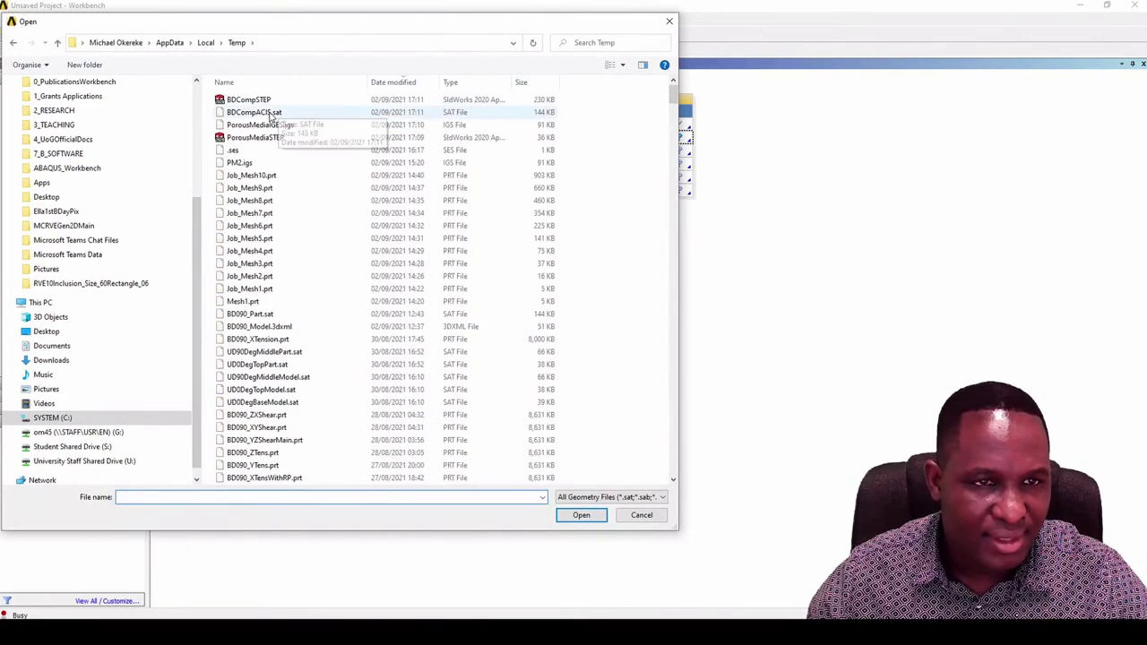
{"action": "left_click", "coordinate": [255, 100]}
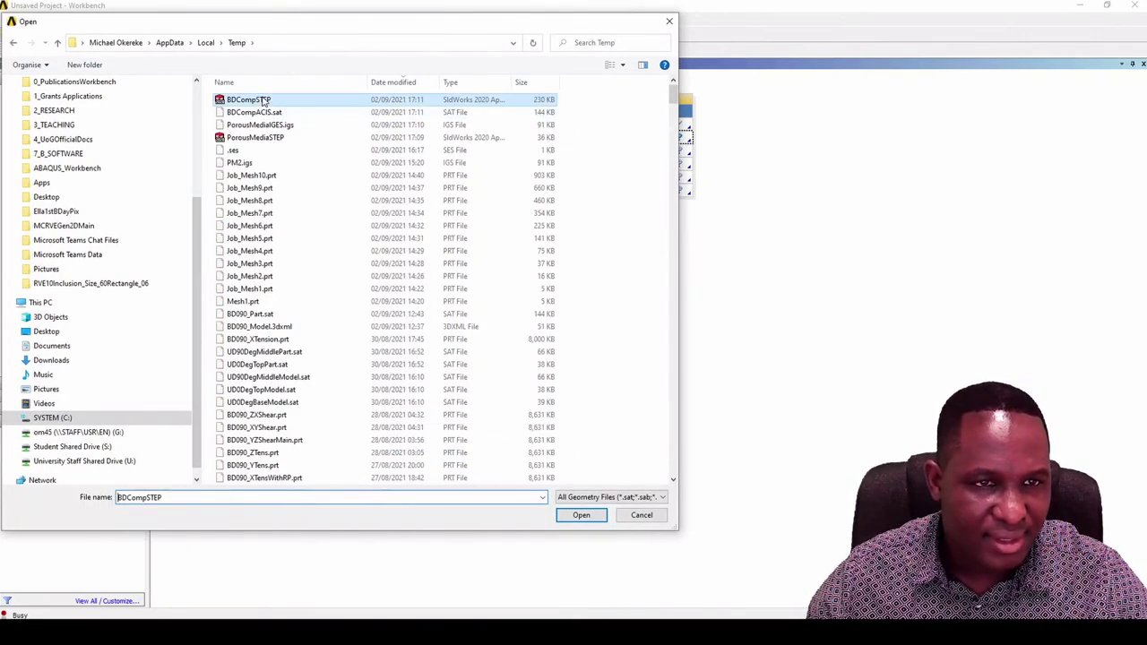
{"action": "left_click", "coordinate": [578, 515]}
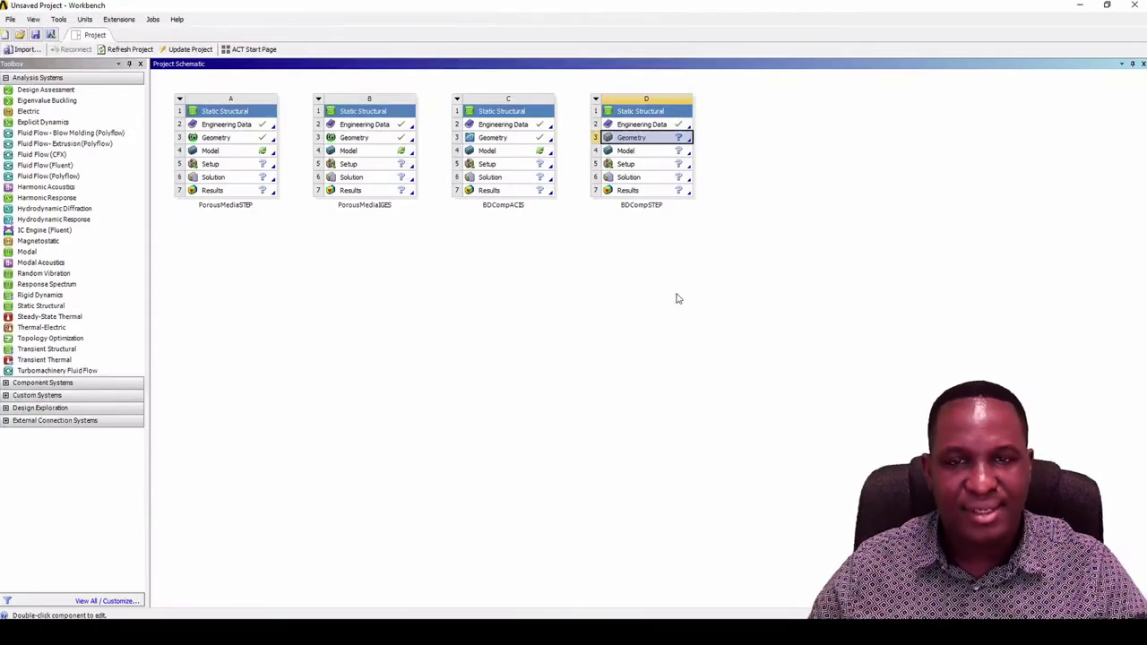
Open the BDCompSTEP geometry for editing in SpaceClaim.
{"action": "right_click", "coordinate": [683, 140]}
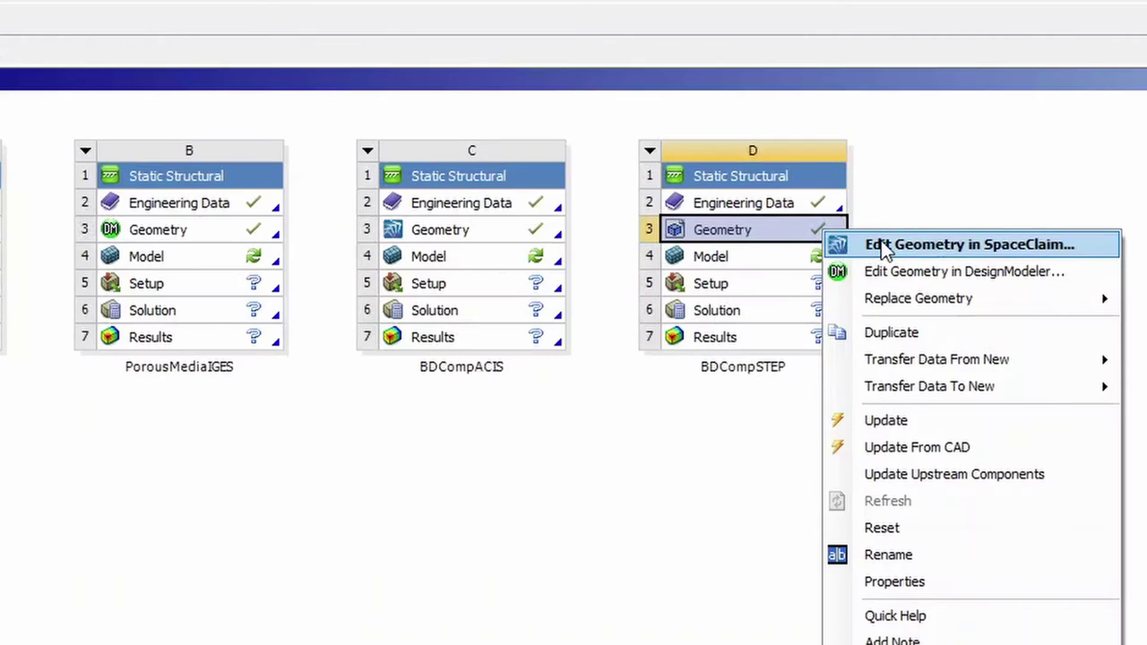
{"action": "left_click", "coordinate": [881, 244]}
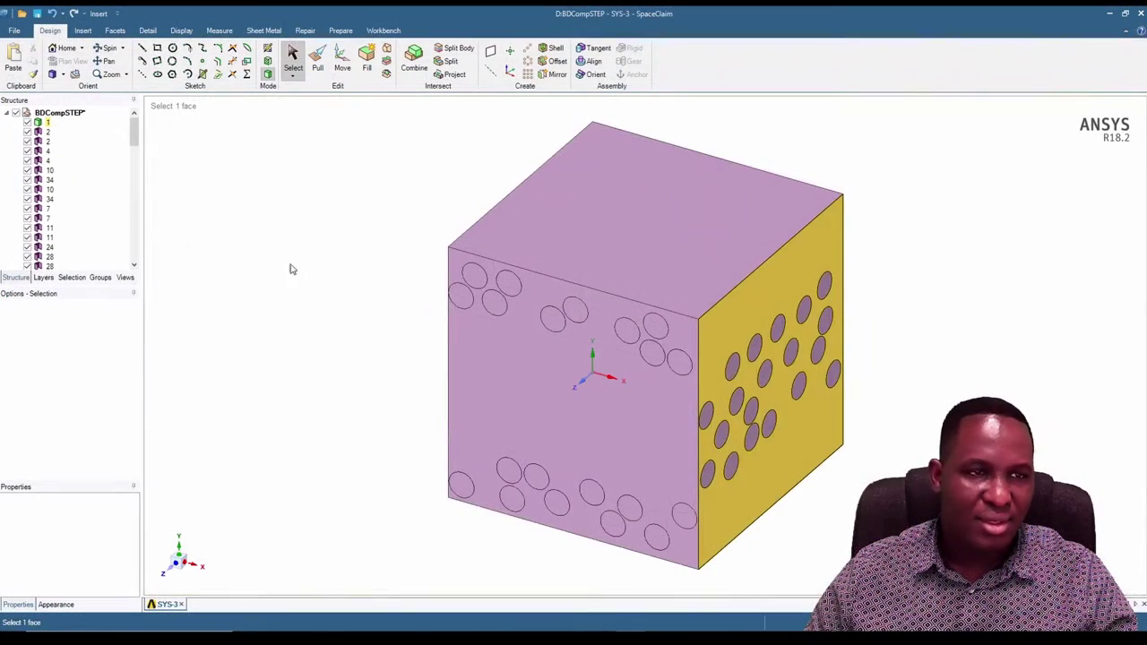
{"action": "left_click", "coordinate": [192, 294]}
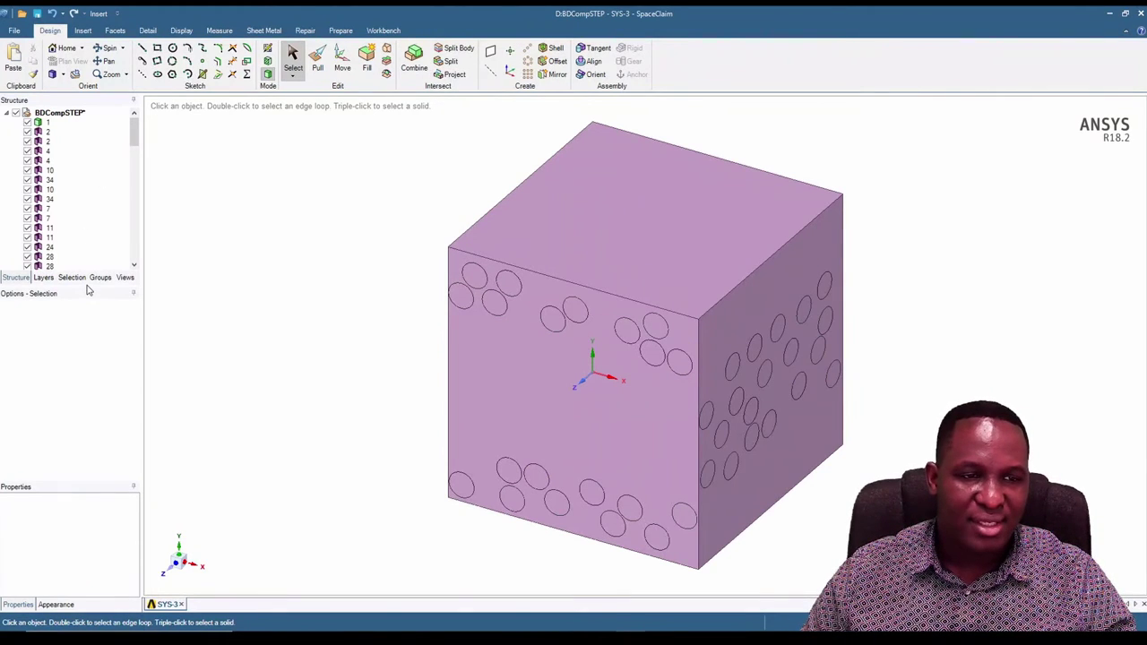
Enlarge the structure list and go through its numbered bodies to examine the individual fibres inside the block.
{"action": "left_click_drag", "start_coordinate": [87, 287], "coordinate": [85, 439]}
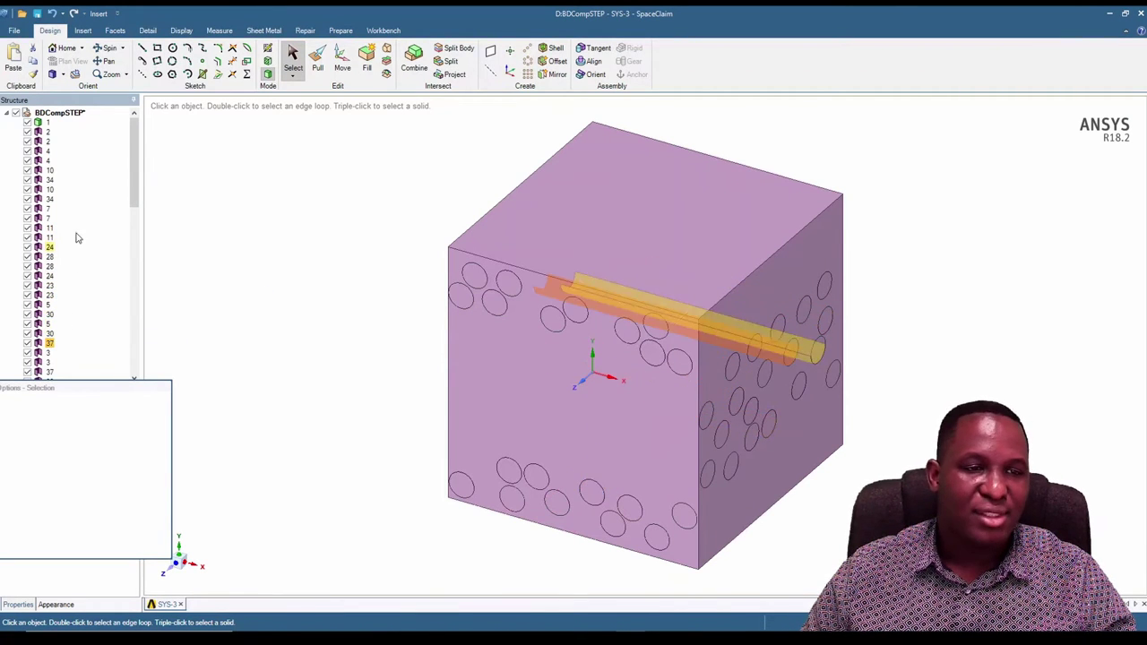
{"action": "left_click_drag", "start_coordinate": [130, 188], "coordinate": [135, 374]}
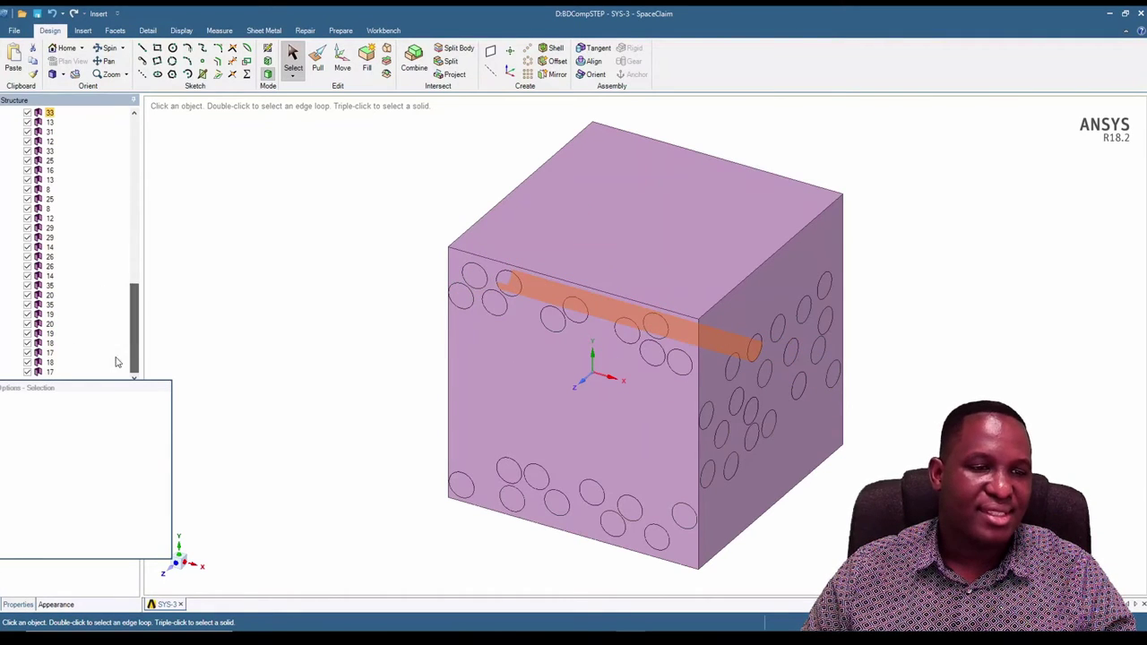
{"action": "left_click", "coordinate": [50, 371]}
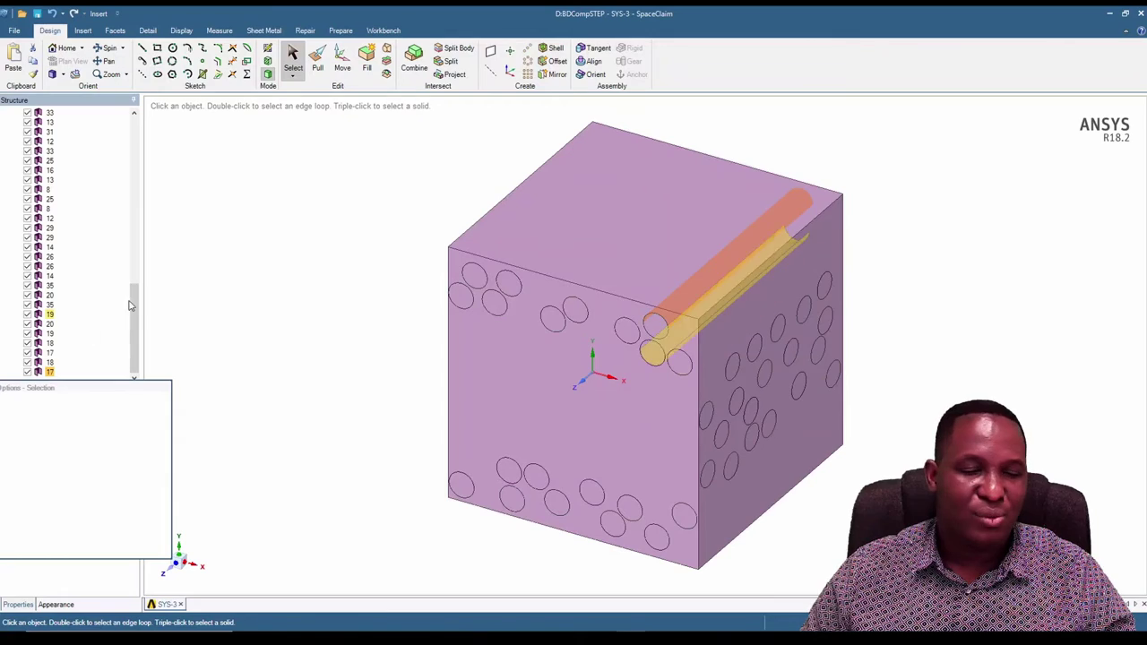
{"action": "left_click", "coordinate": [49, 142]}
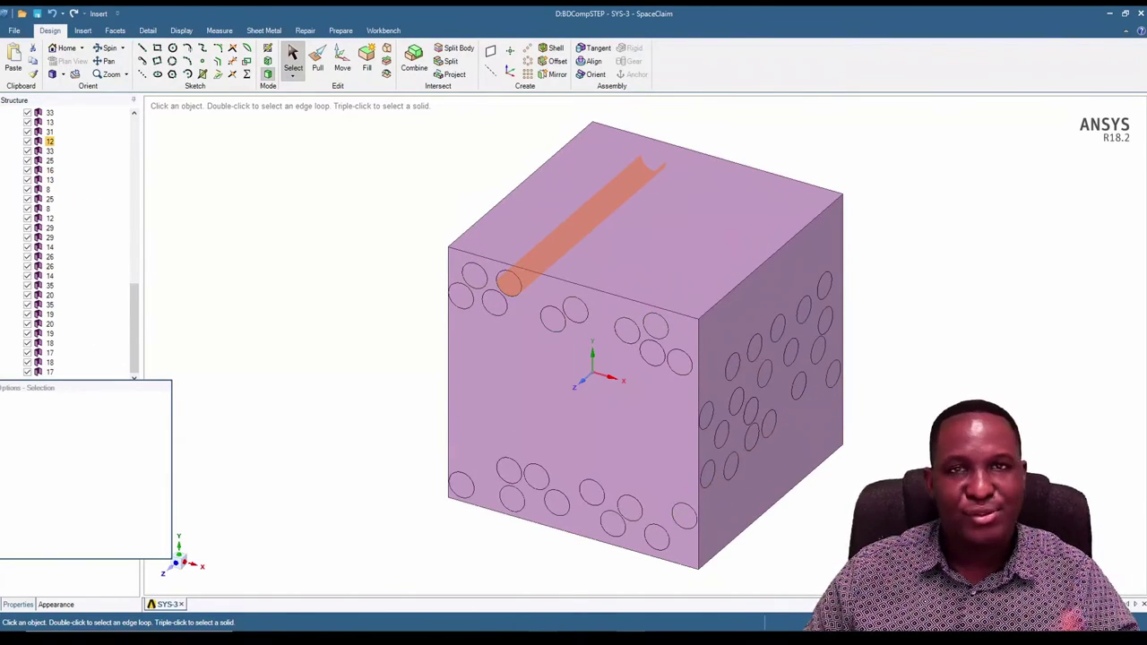
Switch to Abaqus/CAE and start a part export of BDCompositeAssembly with the file format set to IGES (*.igs).
{"action": "key", "text": "alt+Tab"}
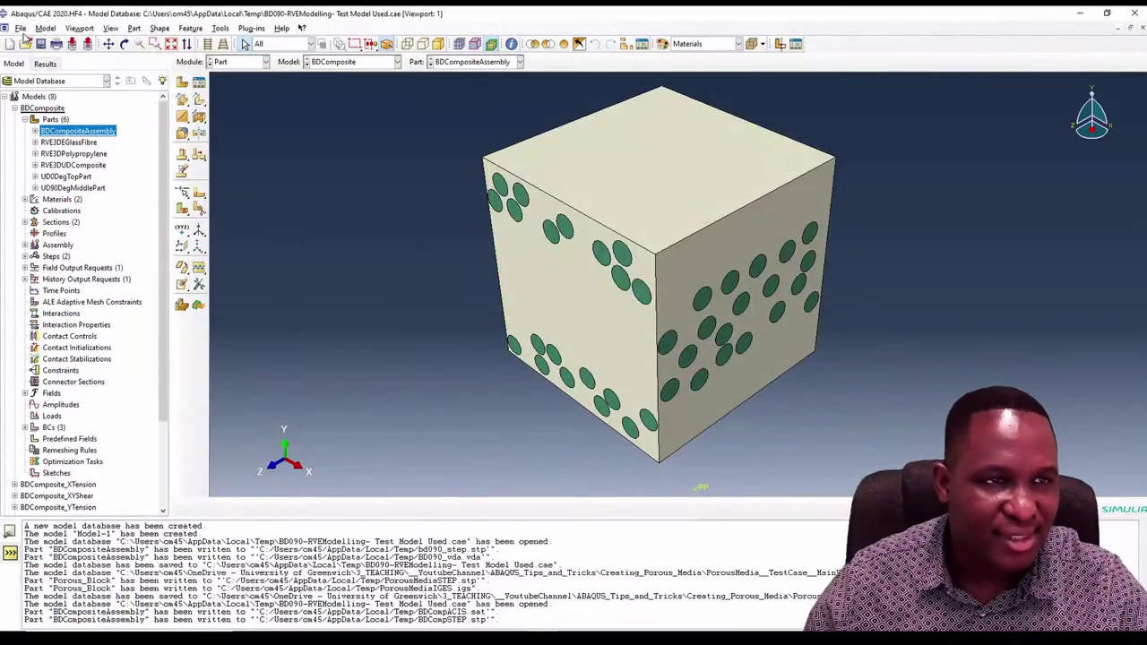
{"action": "left_click", "coordinate": [20, 28]}
{"action": "mouse_move", "coordinate": [58, 190]}
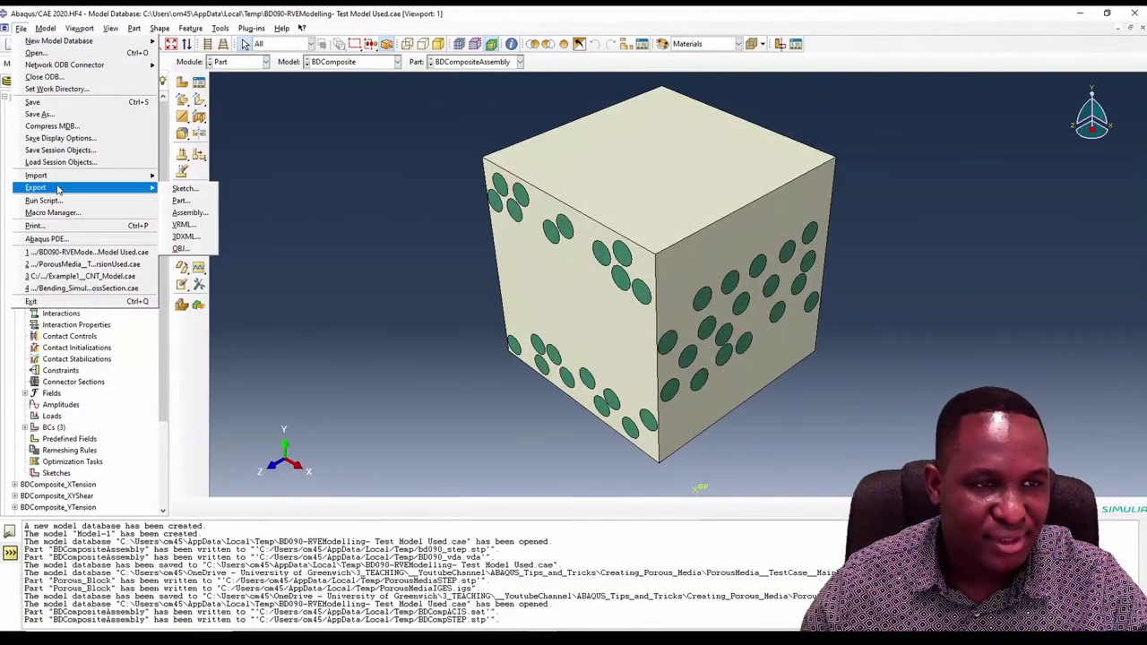
{"action": "left_click", "coordinate": [180, 199]}
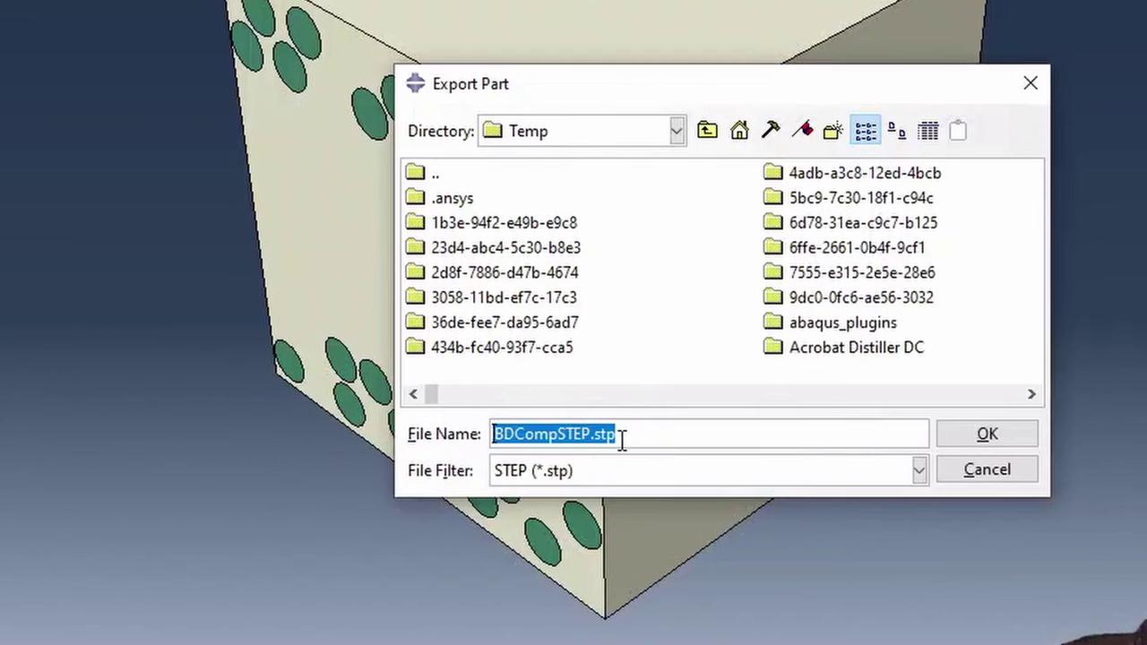
{"action": "left_click", "coordinate": [570, 472]}
{"action": "left_click", "coordinate": [569, 526]}
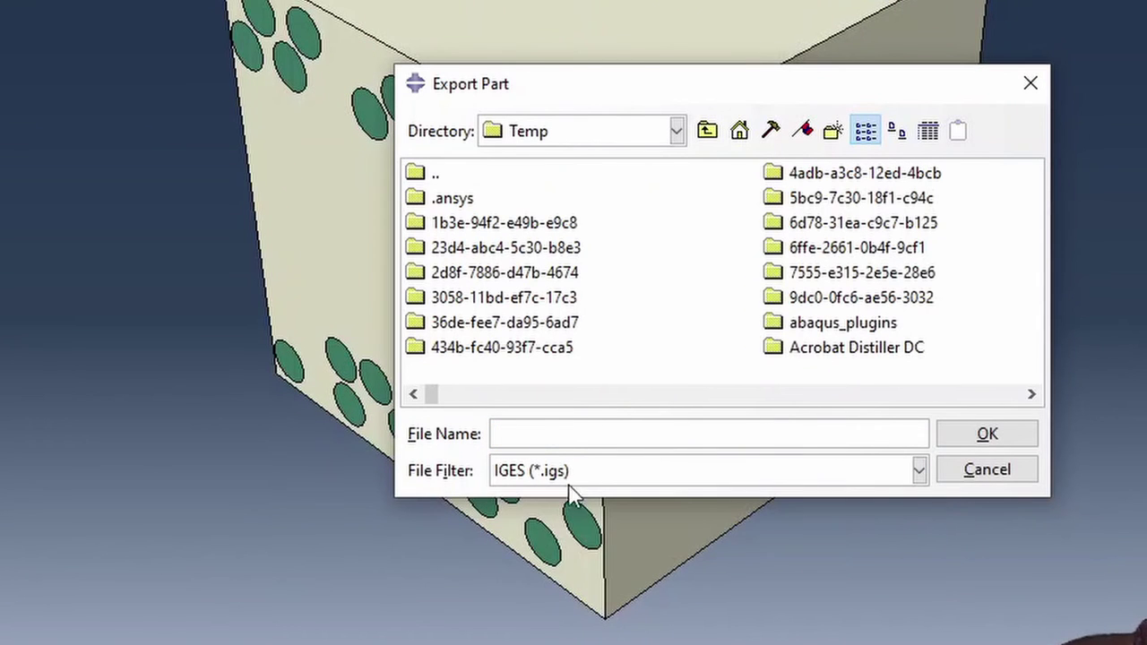
Name the export file BDCompIGES in the Temp directory and write it with the SOLIDWORKS flavor.
{"action": "left_click", "coordinate": [560, 437]}
{"action": "type", "text": "B"}
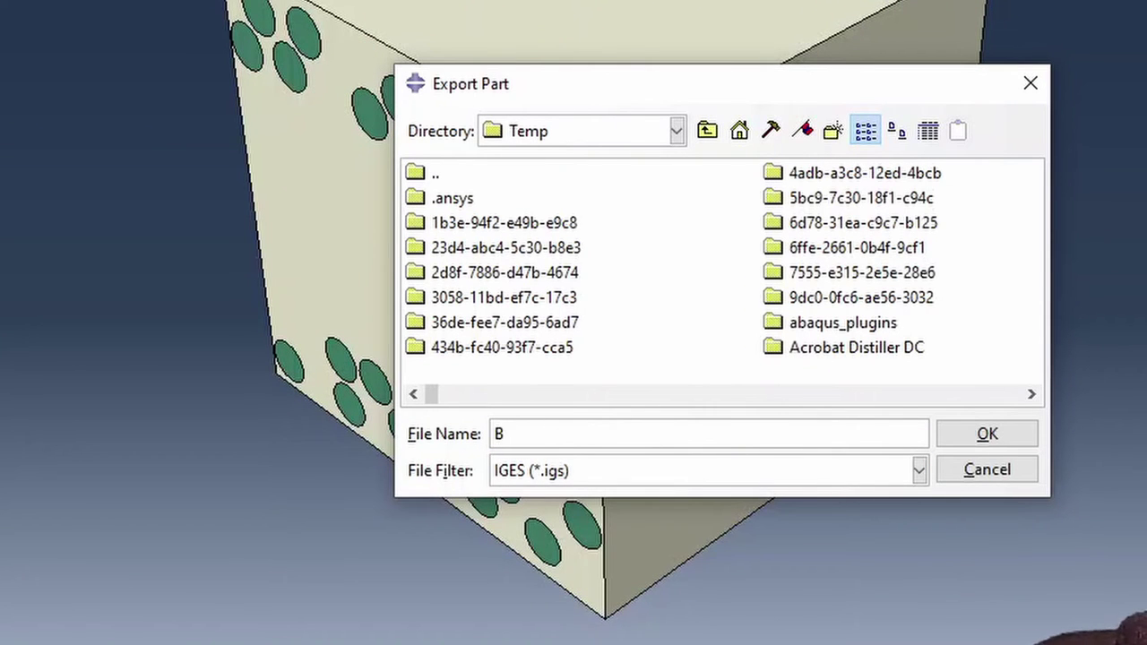
{"action": "type", "text": "DComp"}
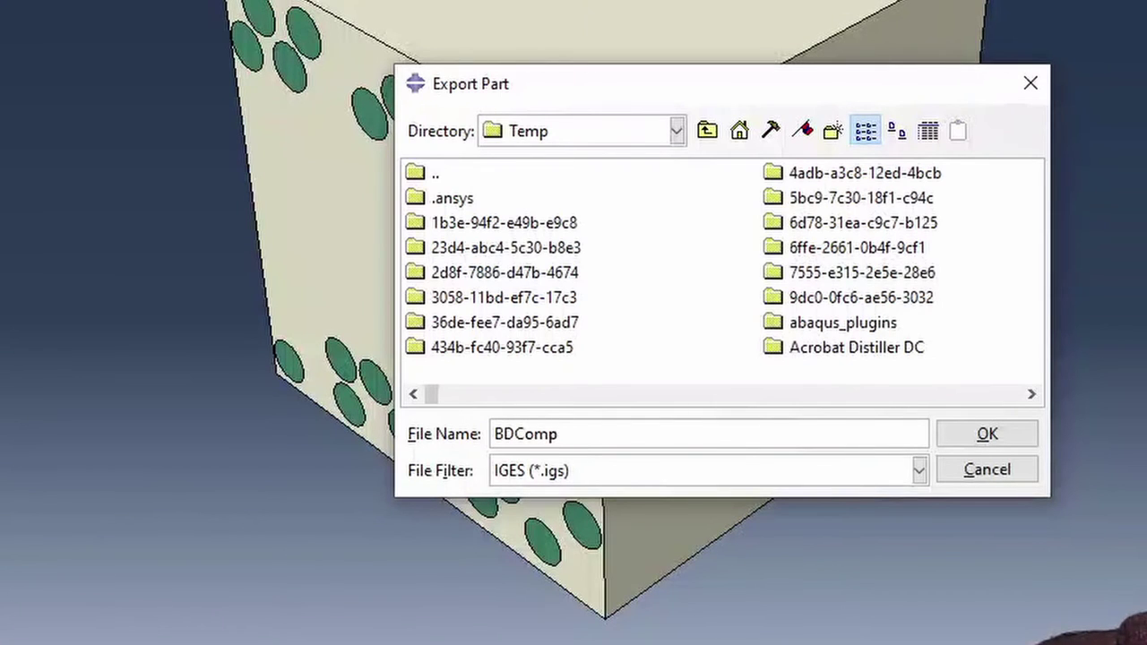
{"action": "type", "text": "IGES"}
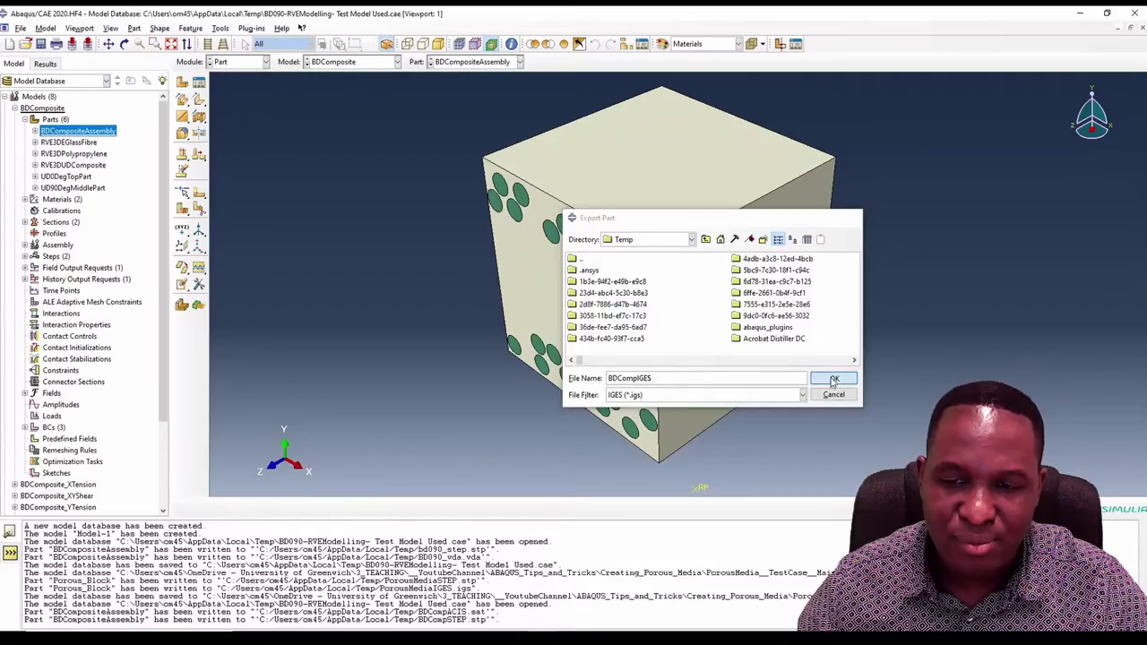
{"action": "left_click", "coordinate": [986, 434]}
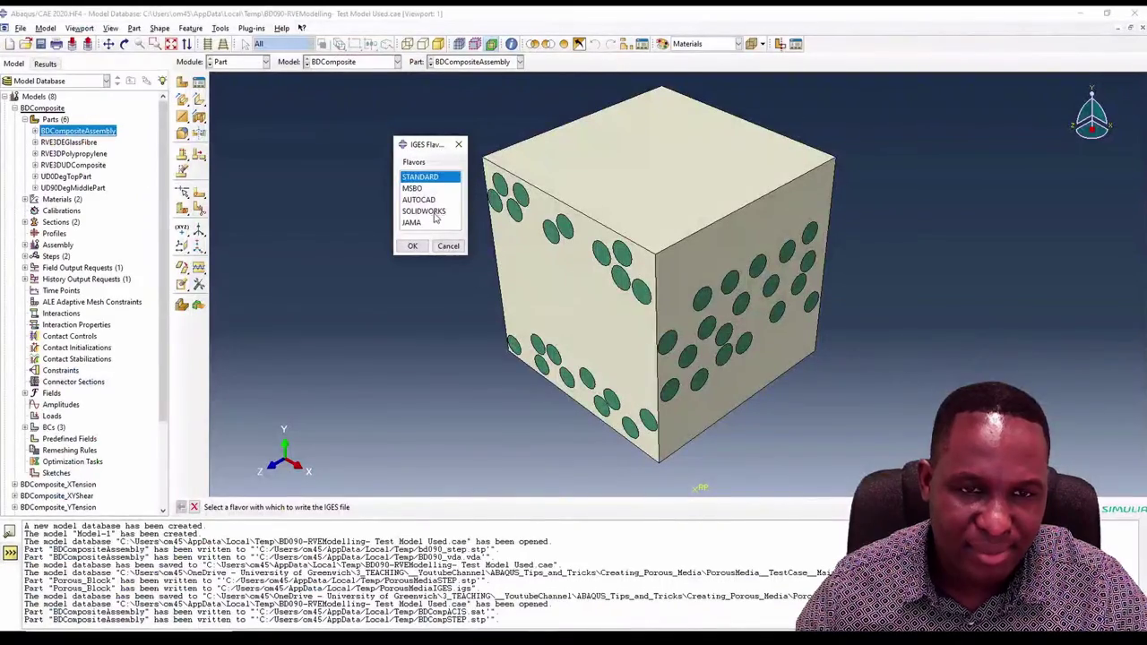
{"action": "left_click", "coordinate": [425, 211]}
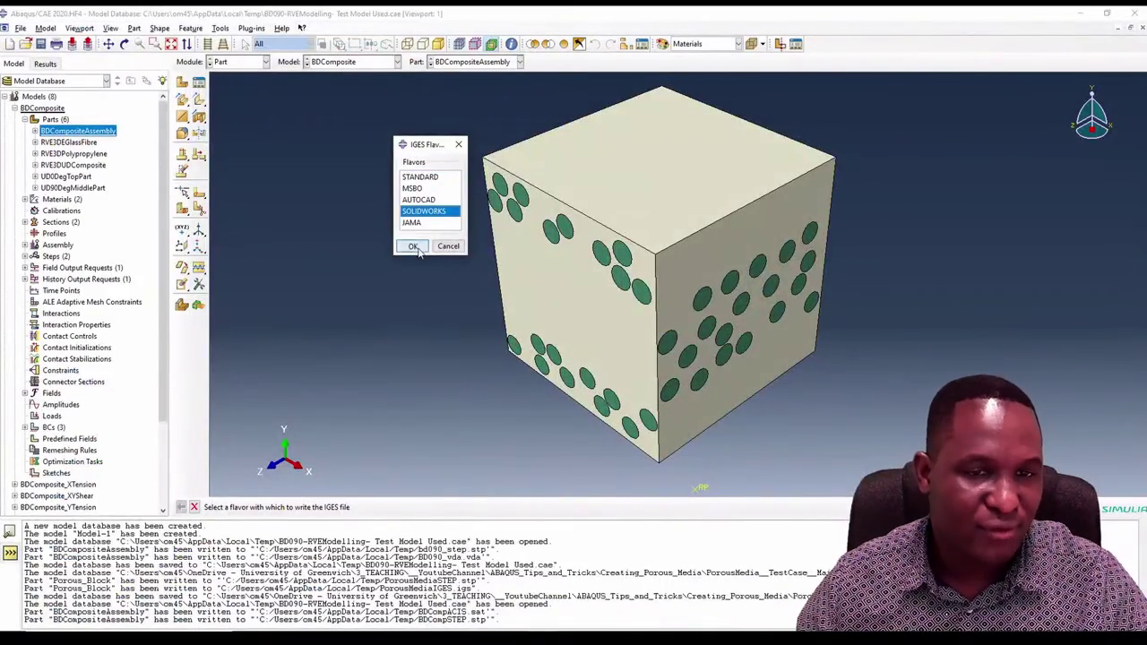
{"action": "left_click", "coordinate": [414, 247]}
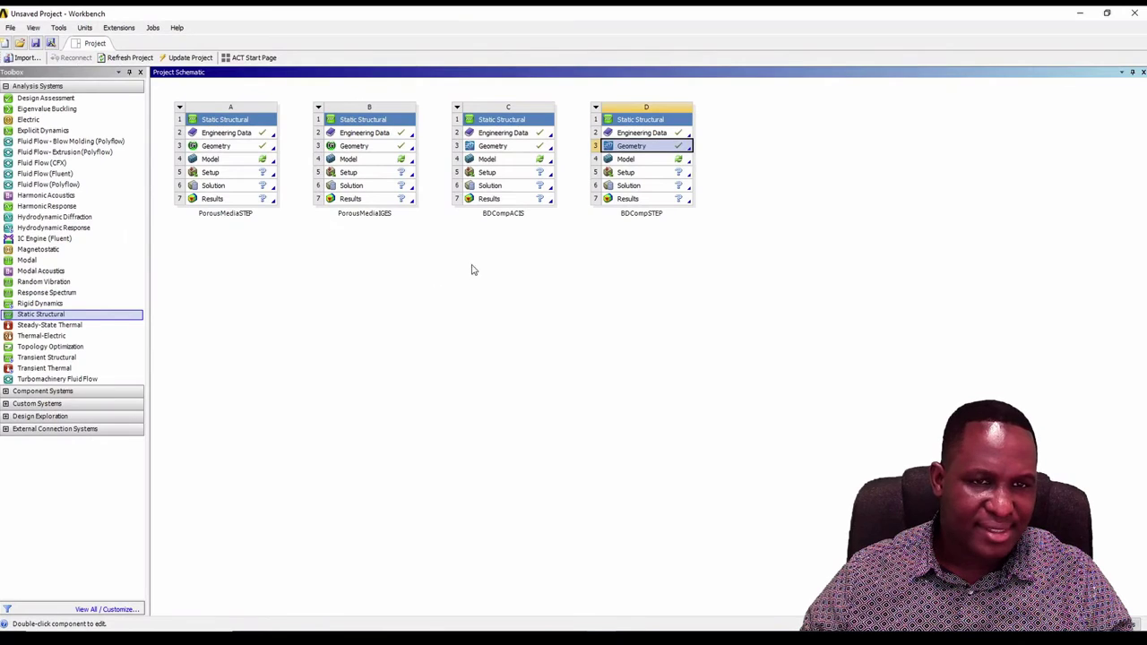
Switch to the Workbench project, add a fifth Static Structural analysis system and name it BDCompIGES.
{"action": "left_click_drag", "start_coordinate": [480, 261], "coordinate": [774, 154]}
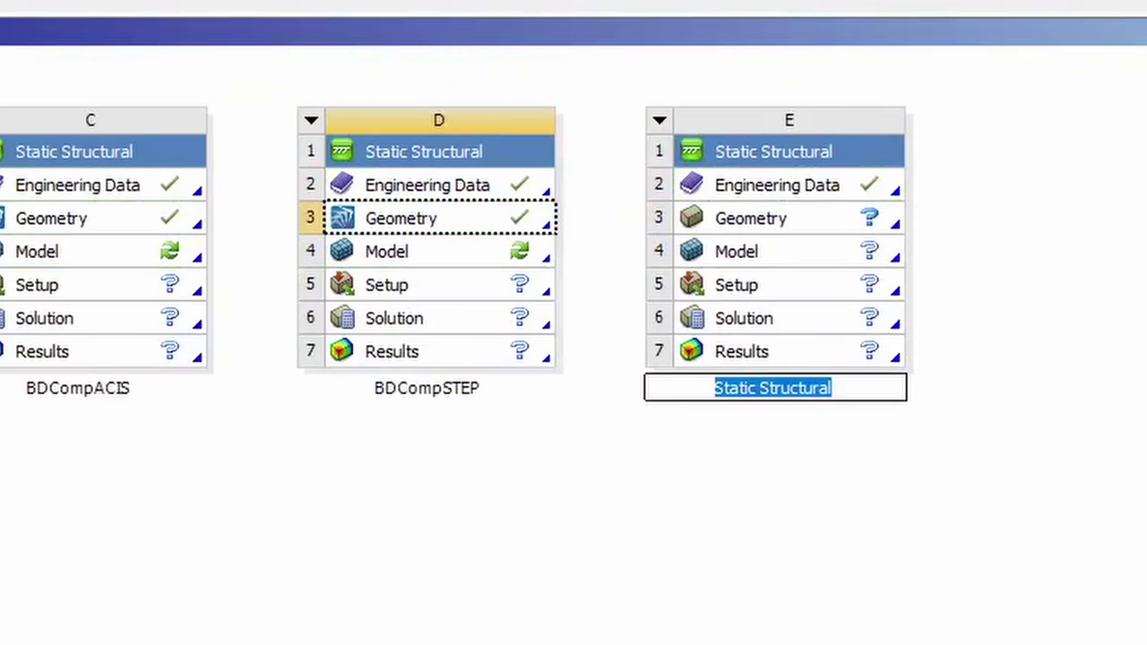
{"action": "type", "text": "BDC"}
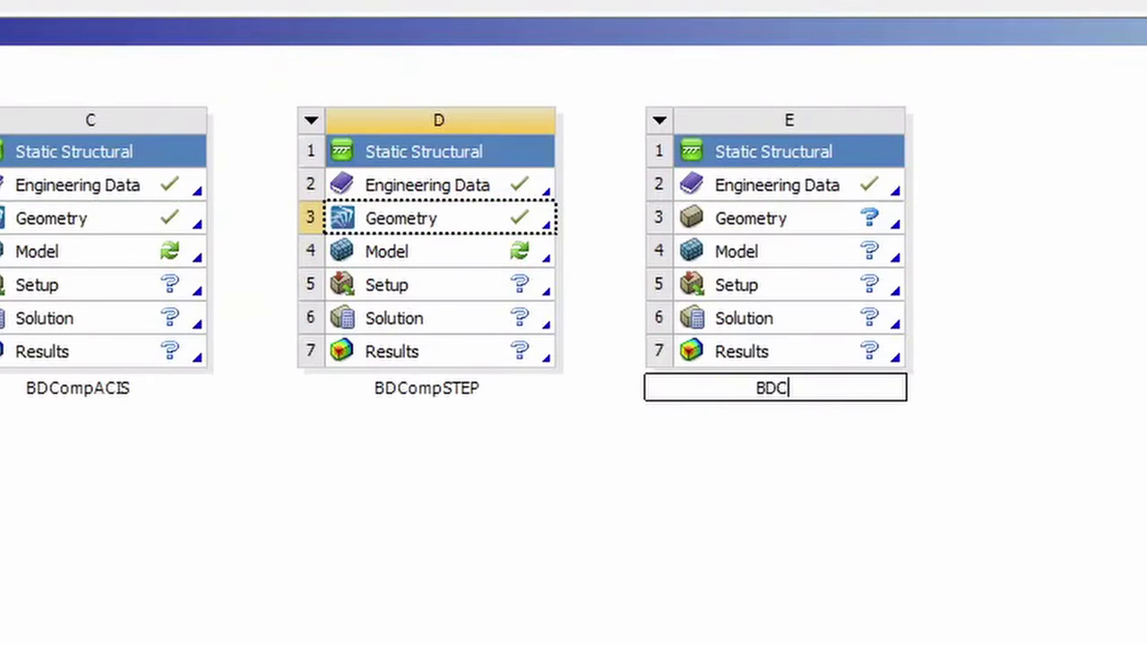
{"action": "type", "text": "ompIGES"}
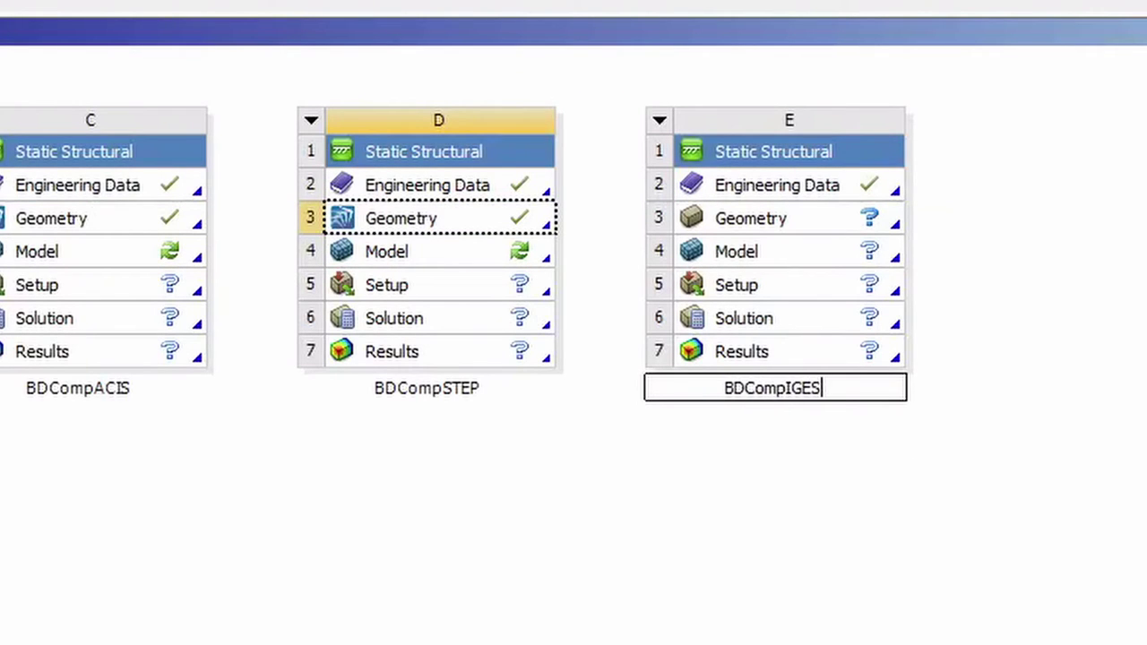
Import the geometry file BDCompIGES.igs from the Temp directory into the BDCompIGES system's Geometry cell.
{"action": "left_click", "coordinate": [751, 218]}
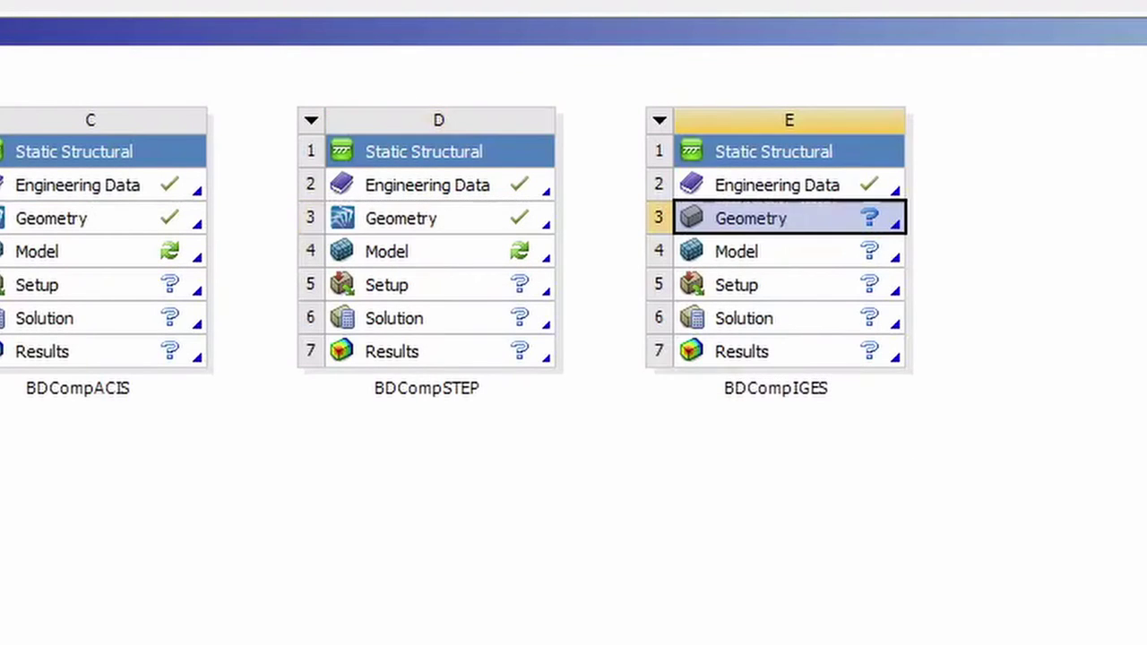
{"action": "right_click", "coordinate": [846, 224]}
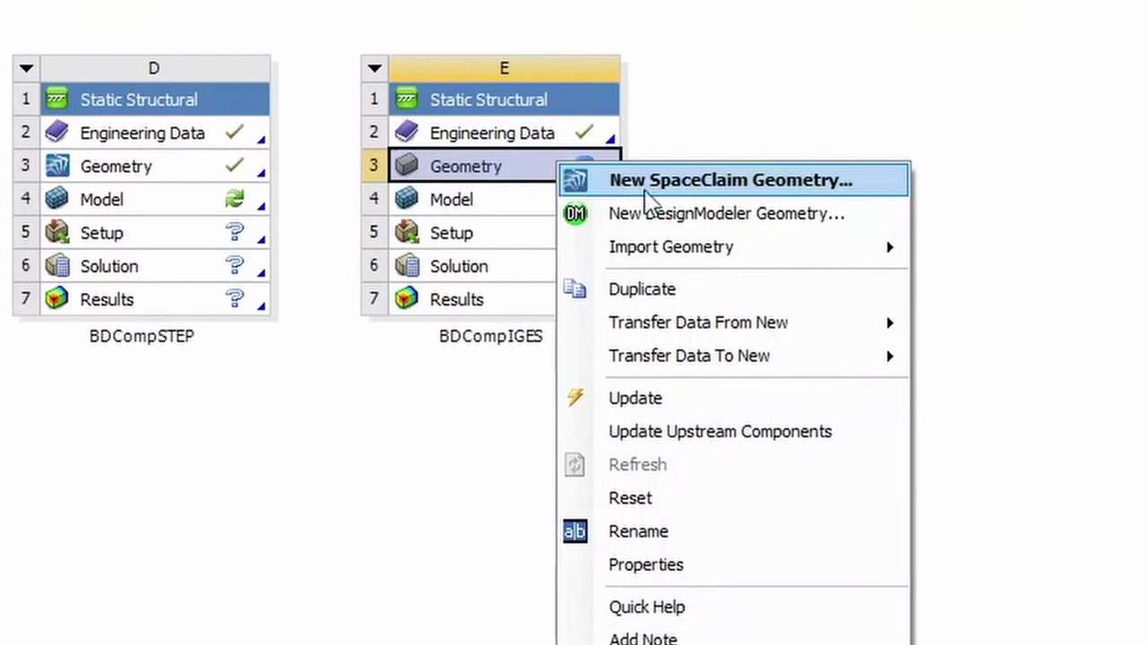
{"action": "mouse_move", "coordinate": [768, 257]}
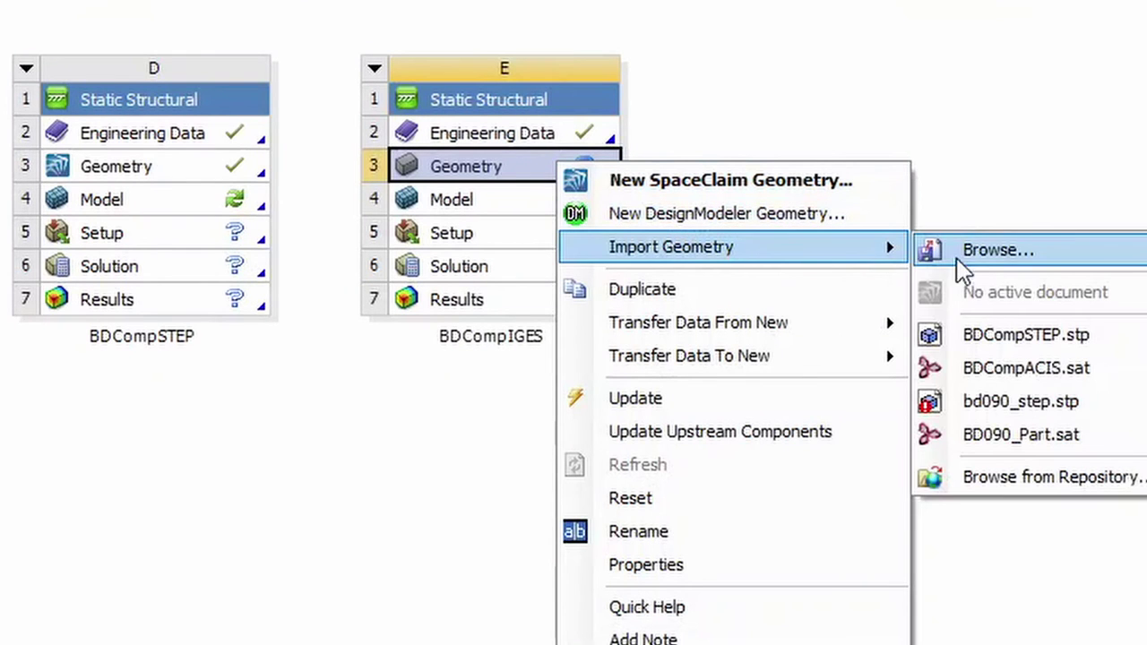
{"action": "left_click", "coordinate": [977, 256]}
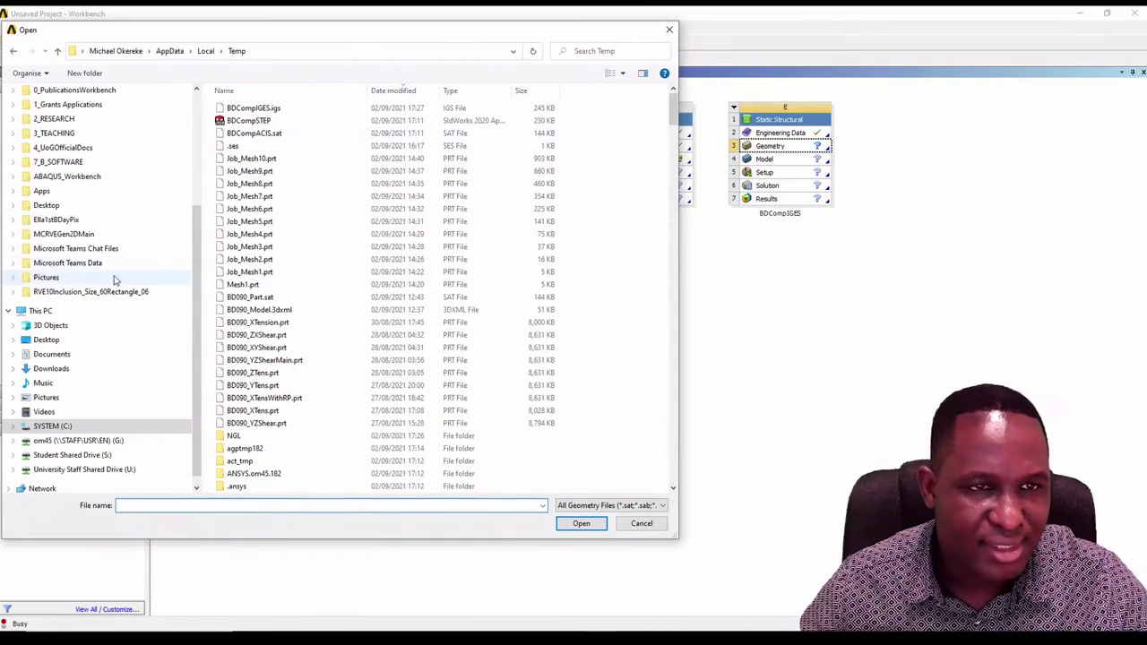
{"action": "left_click", "coordinate": [242, 110]}
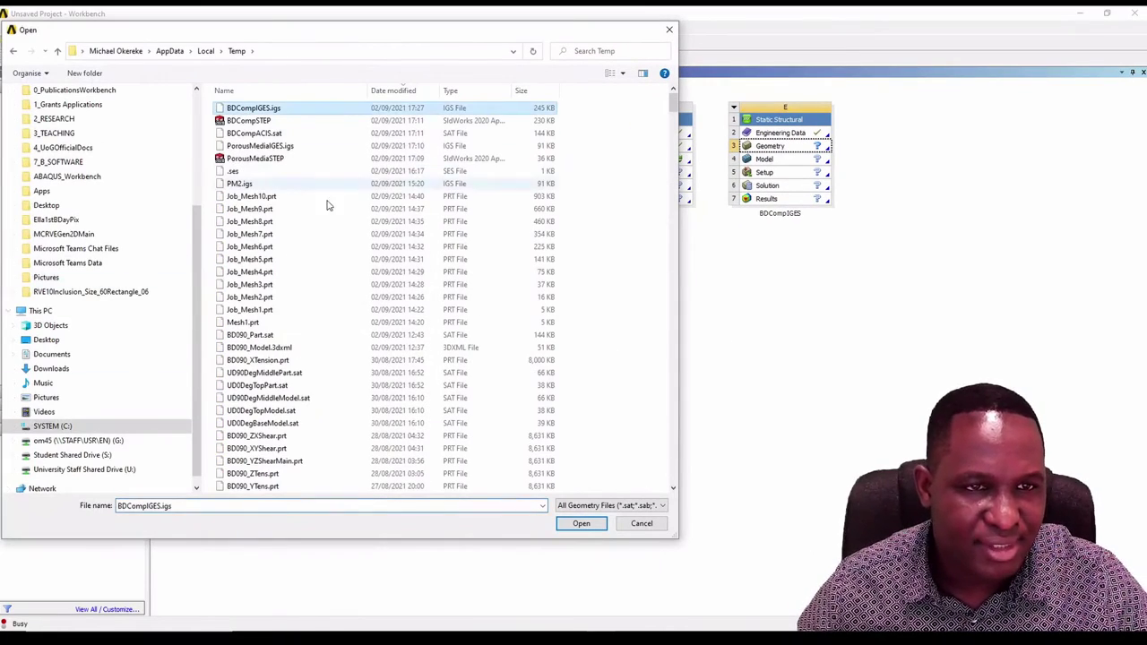
{"action": "left_click", "coordinate": [581, 523]}
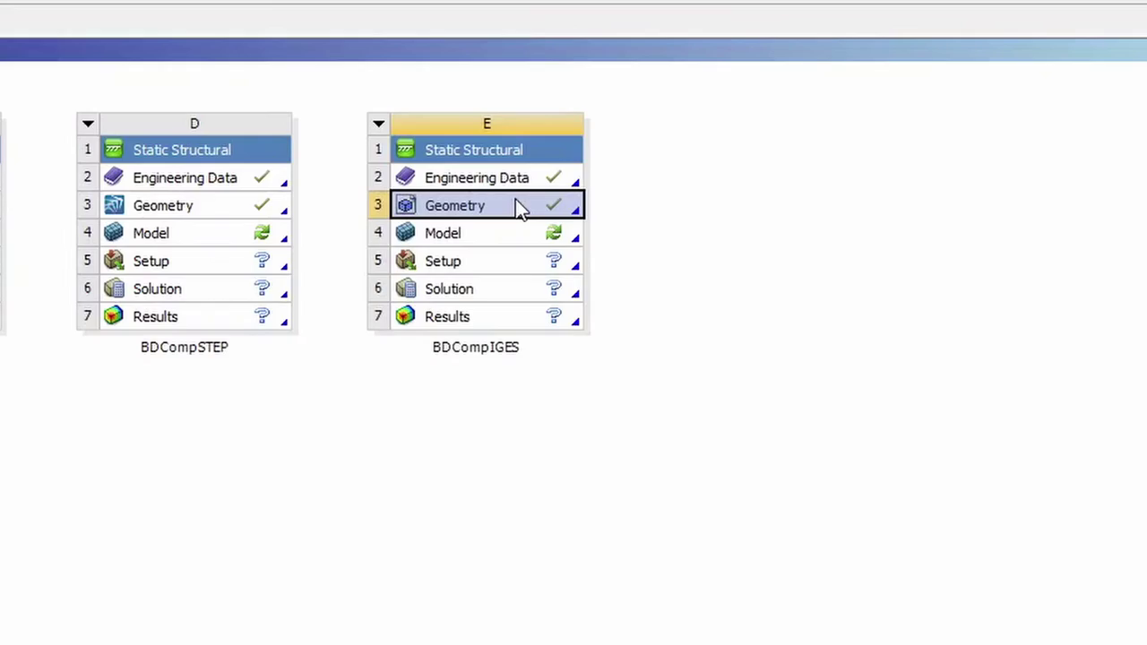
Open the BDCompIGES geometry for editing in DesignModeler and generate the Import1 feature.
{"action": "right_click", "coordinate": [802, 146]}
{"action": "left_click", "coordinate": [599, 245]}
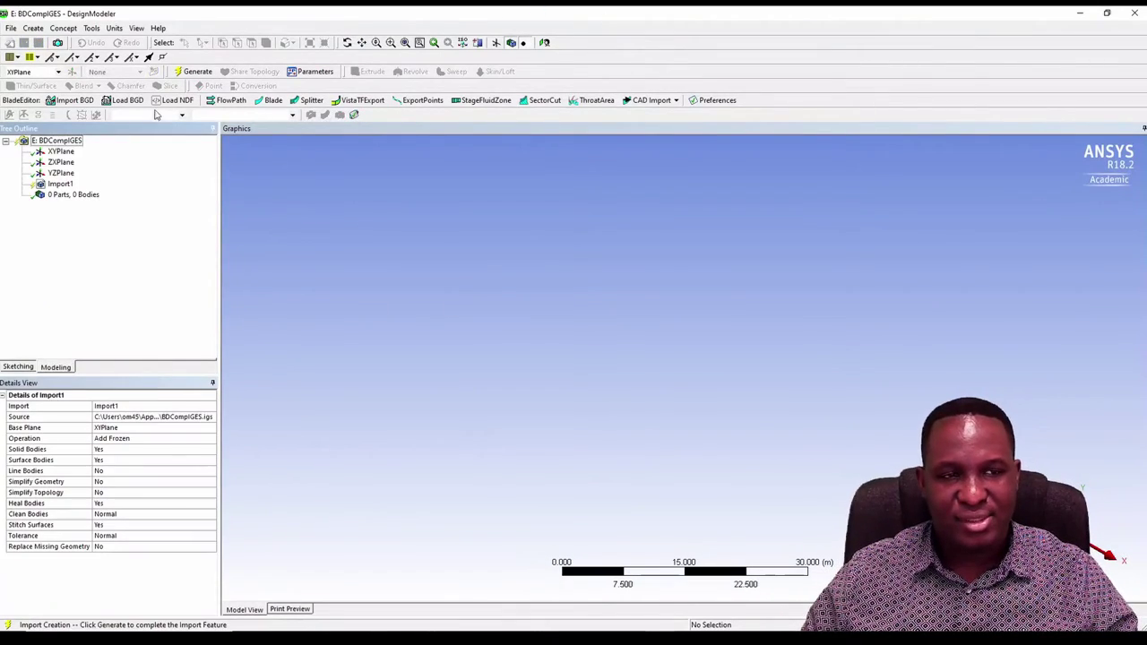
{"action": "left_click", "coordinate": [58, 186]}
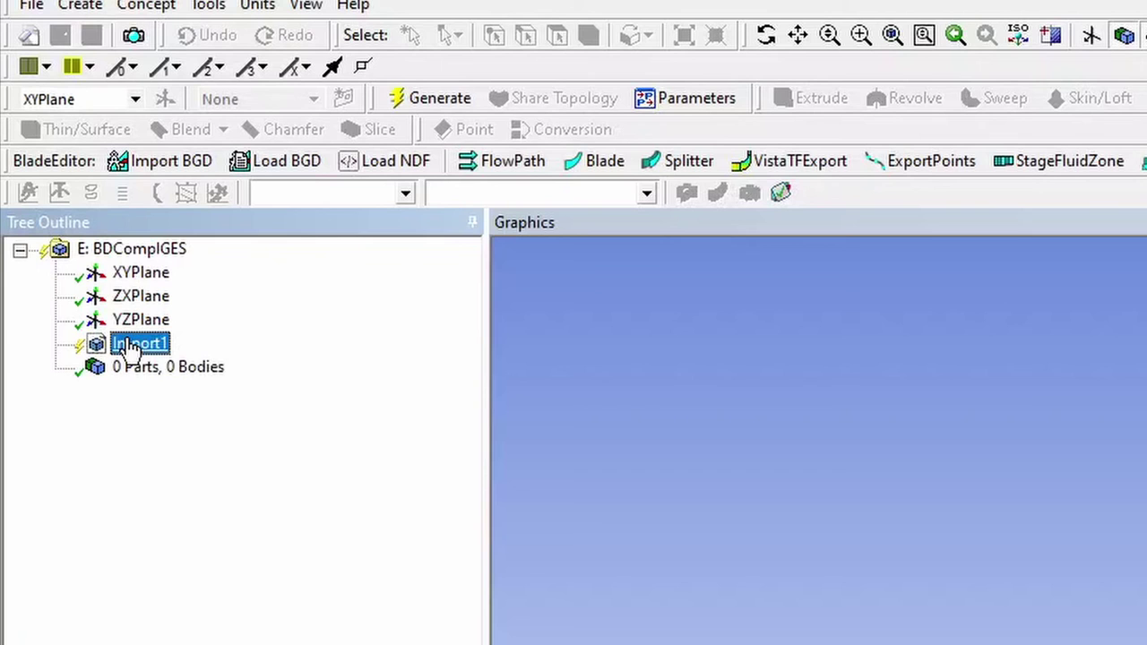
{"action": "right_click", "coordinate": [130, 350]}
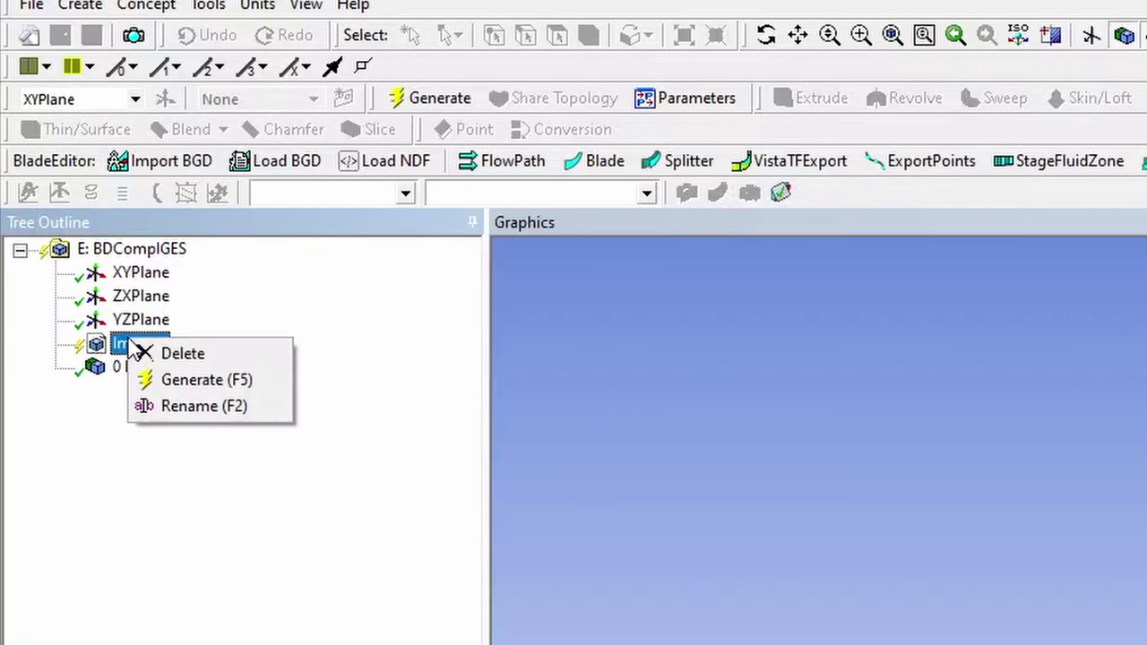
{"action": "left_click", "coordinate": [202, 381]}
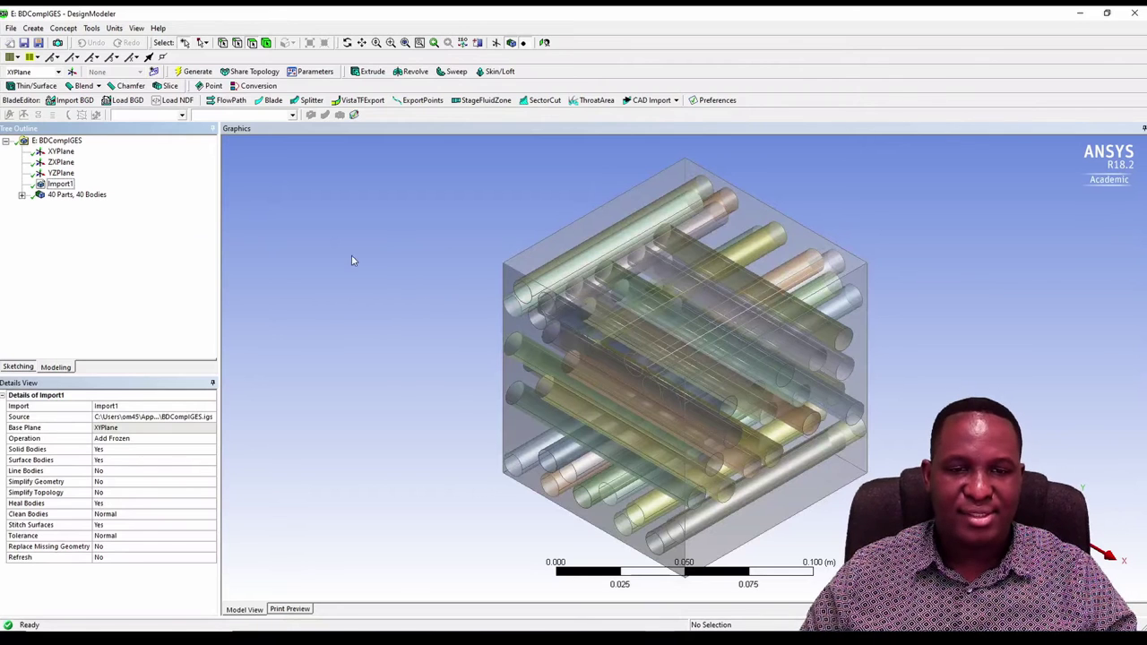
Expand the list of parts and bodies and go through the surface bodies to examine the individual fibres.
{"action": "left_click", "coordinate": [21, 194]}
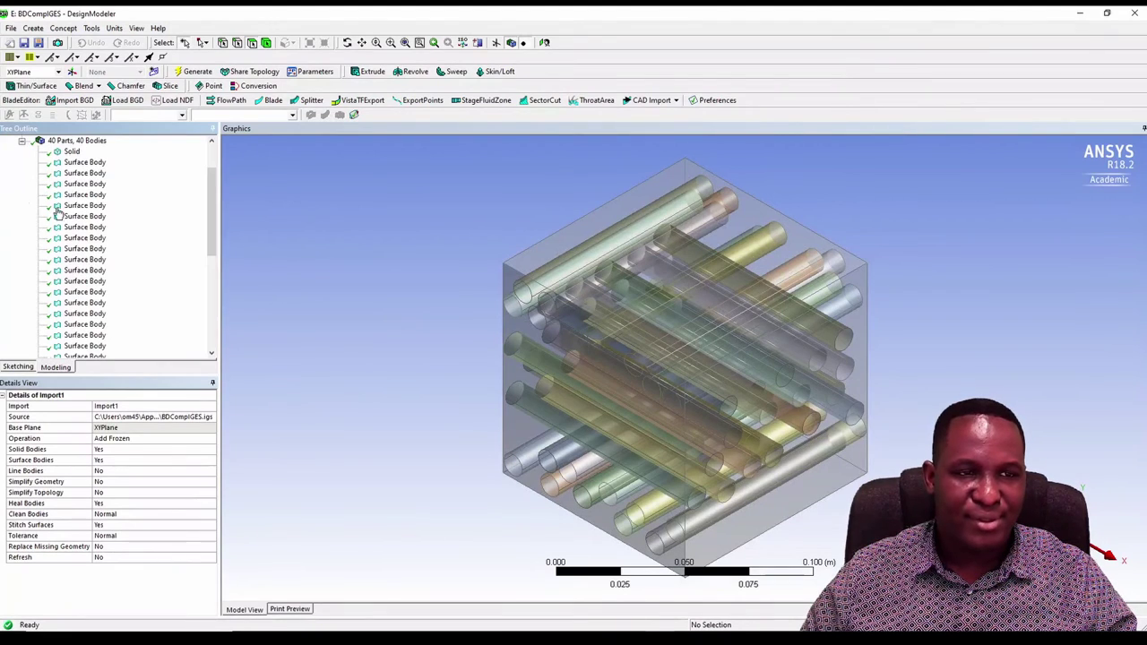
{"action": "left_click", "coordinate": [84, 162]}
{"action": "left_click", "coordinate": [84, 173]}
{"action": "left_click", "coordinate": [84, 184]}
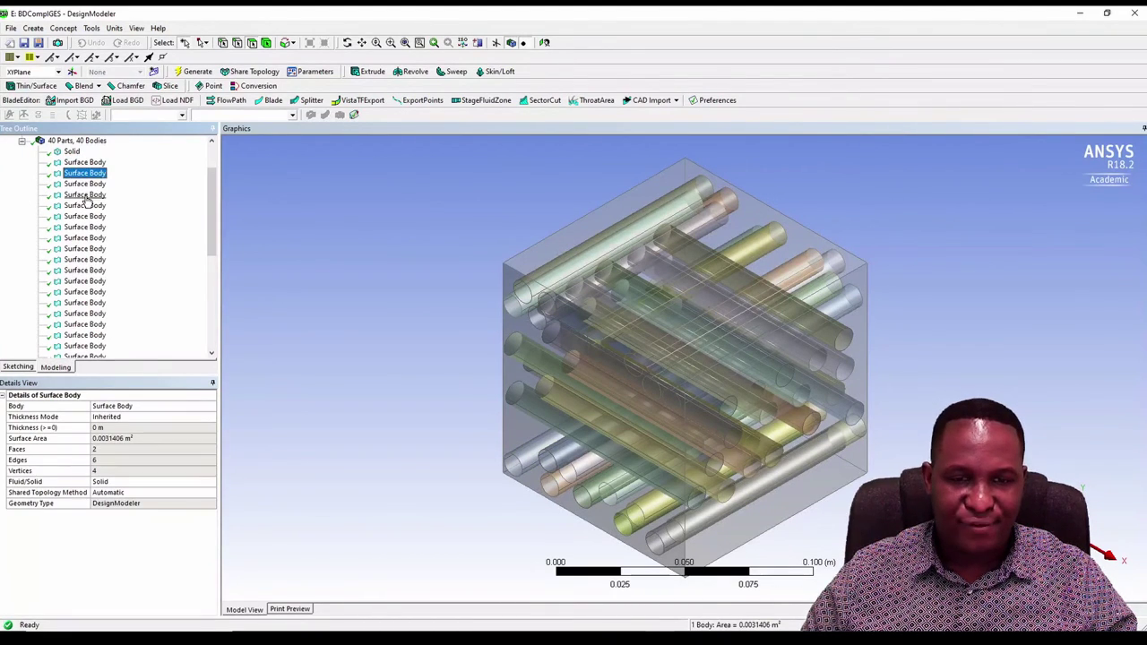
{"action": "left_click", "coordinate": [85, 194]}
{"action": "left_click", "coordinate": [87, 226]}
{"action": "left_click", "coordinate": [84, 238]}
{"action": "scroll", "coordinate": [84, 251], "scroll_direction": "down", "scroll_amount": 2}
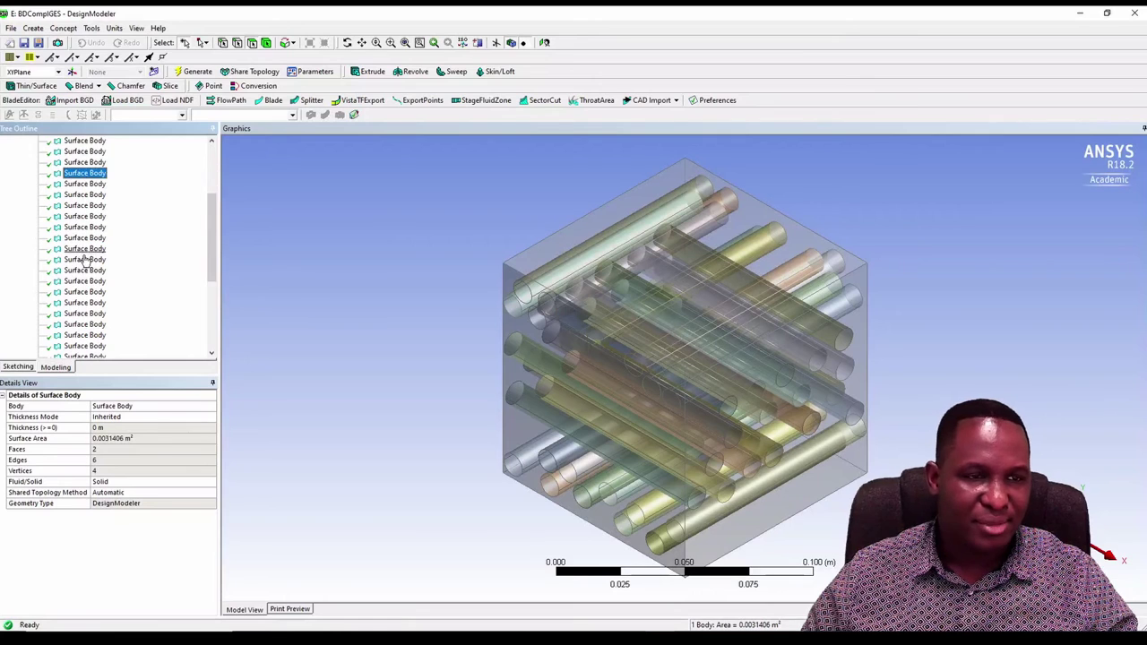
{"action": "left_click", "coordinate": [84, 269]}
{"action": "scroll", "coordinate": [84, 292], "scroll_direction": "down", "scroll_amount": 4}
{"action": "left_click", "coordinate": [84, 291]}
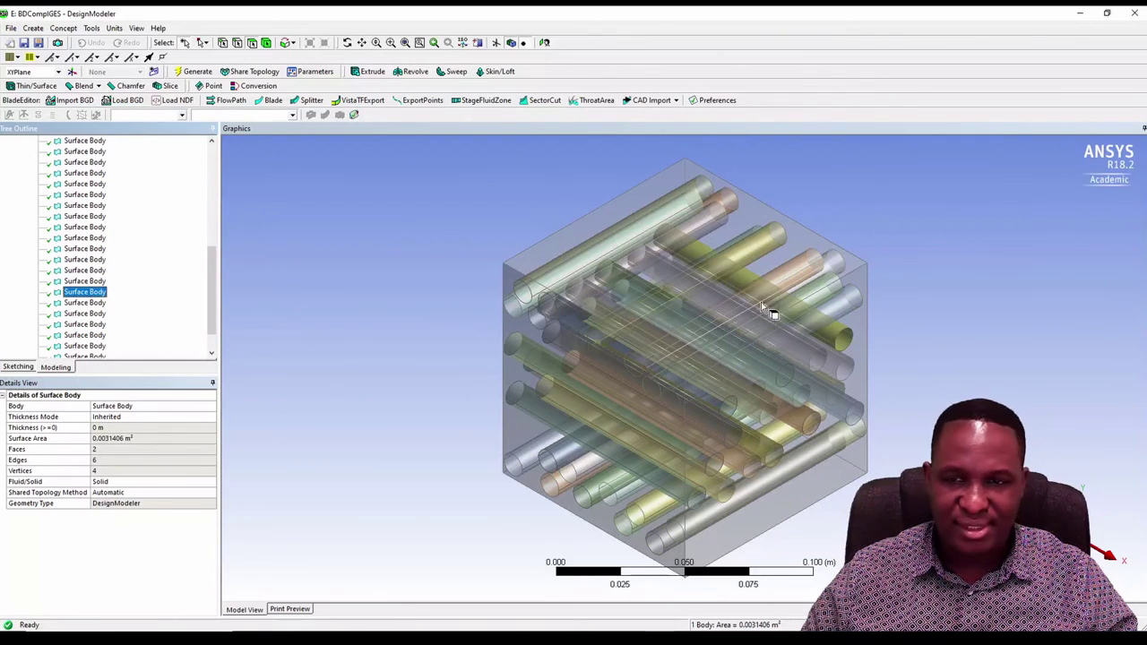
{"action": "left_click", "coordinate": [84, 303]}
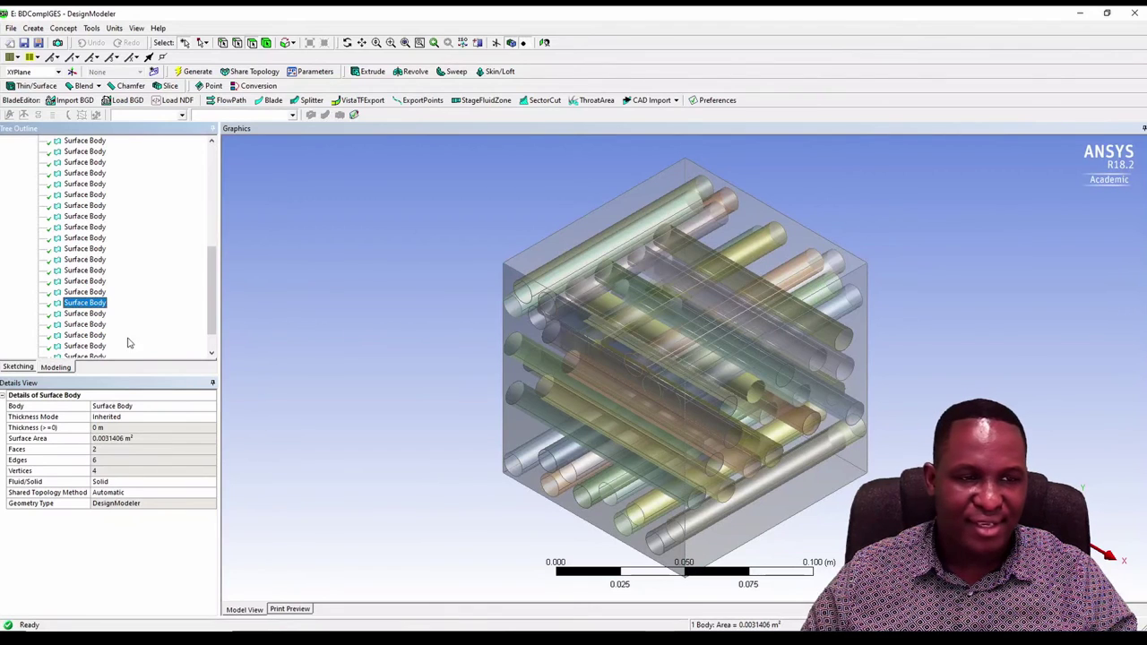
{"action": "left_click", "coordinate": [90, 313]}
{"action": "scroll", "coordinate": [90, 323], "scroll_direction": "down", "scroll_amount": 1}
{"action": "left_click", "coordinate": [91, 346]}
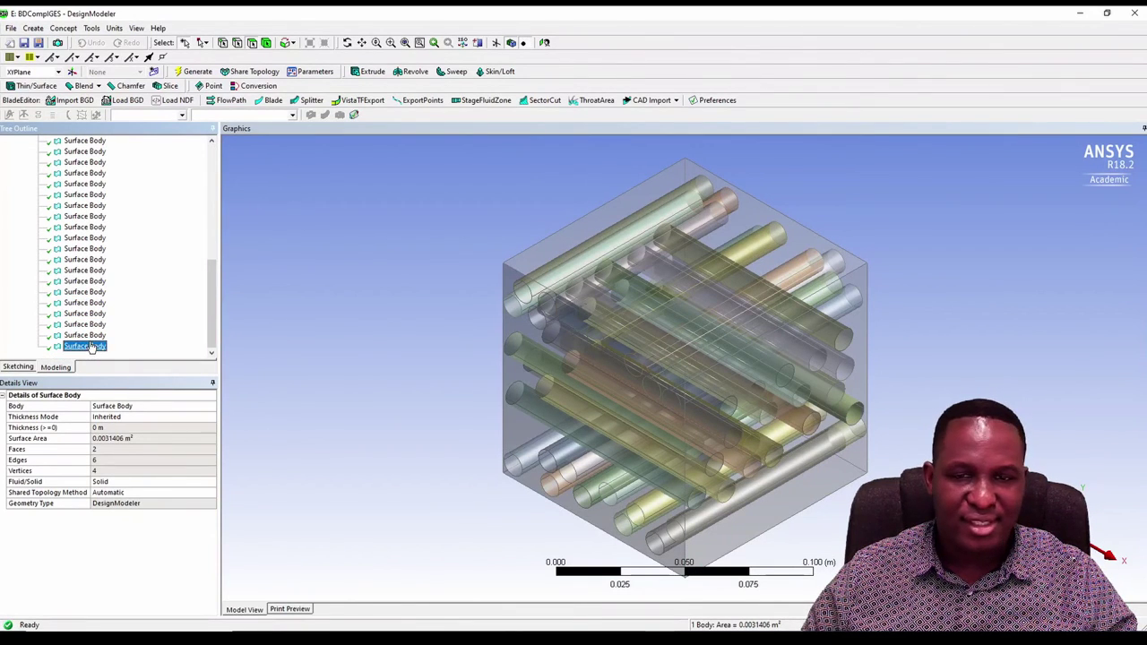
Examine the Solid body and the first surface bodies listed below it, and inspect the fibre arrangement from another angle.
{"action": "left_click_drag", "start_coordinate": [213, 295], "coordinate": [231, 142]}
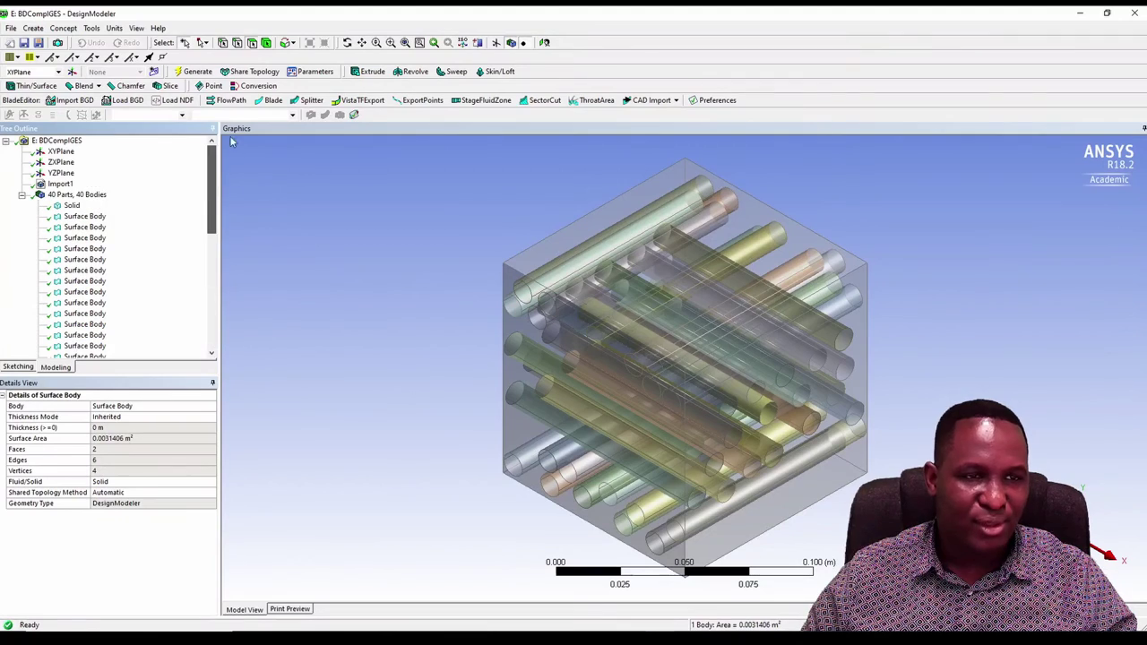
{"action": "left_click", "coordinate": [72, 205]}
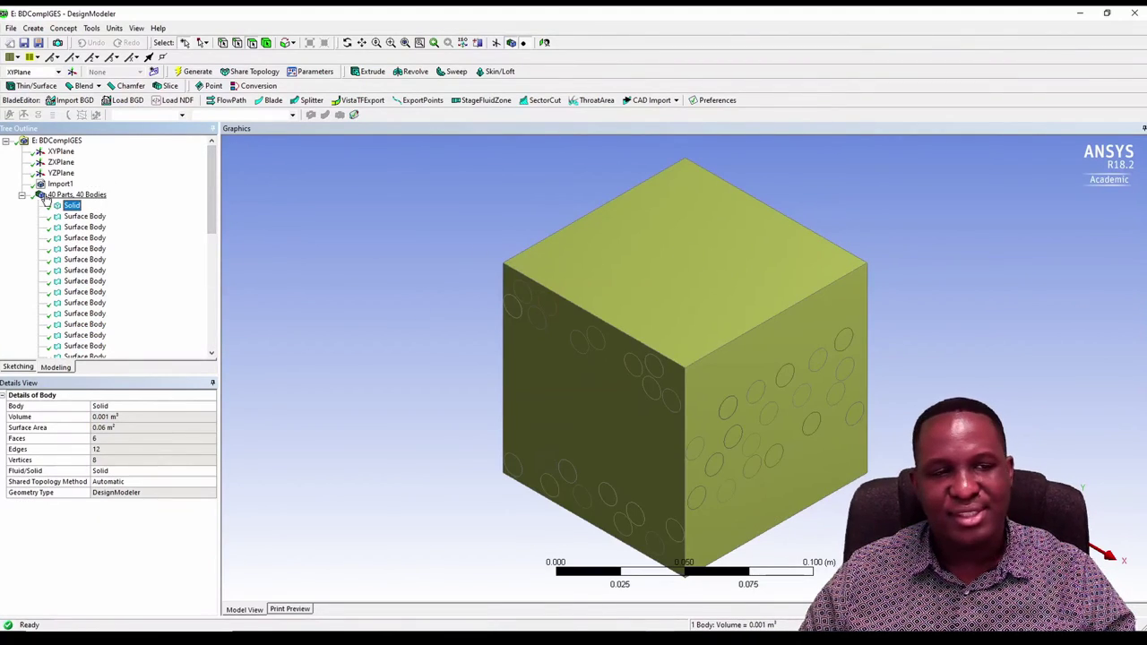
{"action": "key", "text": "Down"}
{"action": "key", "text": "Down"}
{"action": "key", "text": "Down"}
{"action": "key", "text": "Down"}
{"action": "key", "text": "Down"}
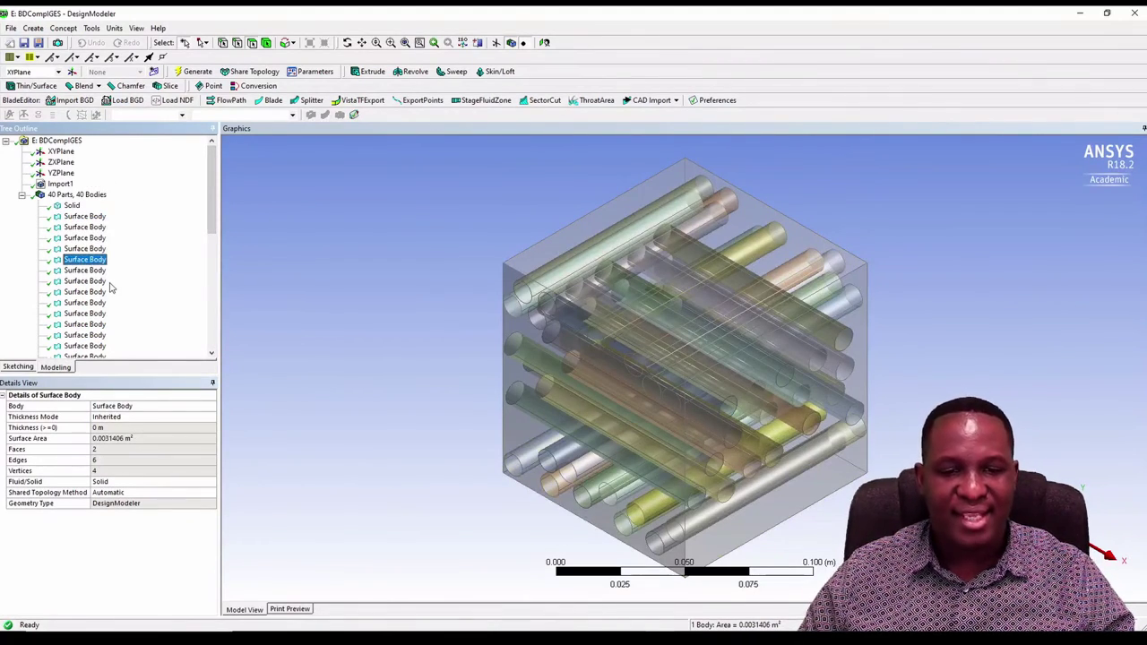
{"action": "key", "text": "Down"}
{"action": "key", "text": "Down"}
{"action": "key", "text": "Down"}
{"action": "key", "text": "Down"}
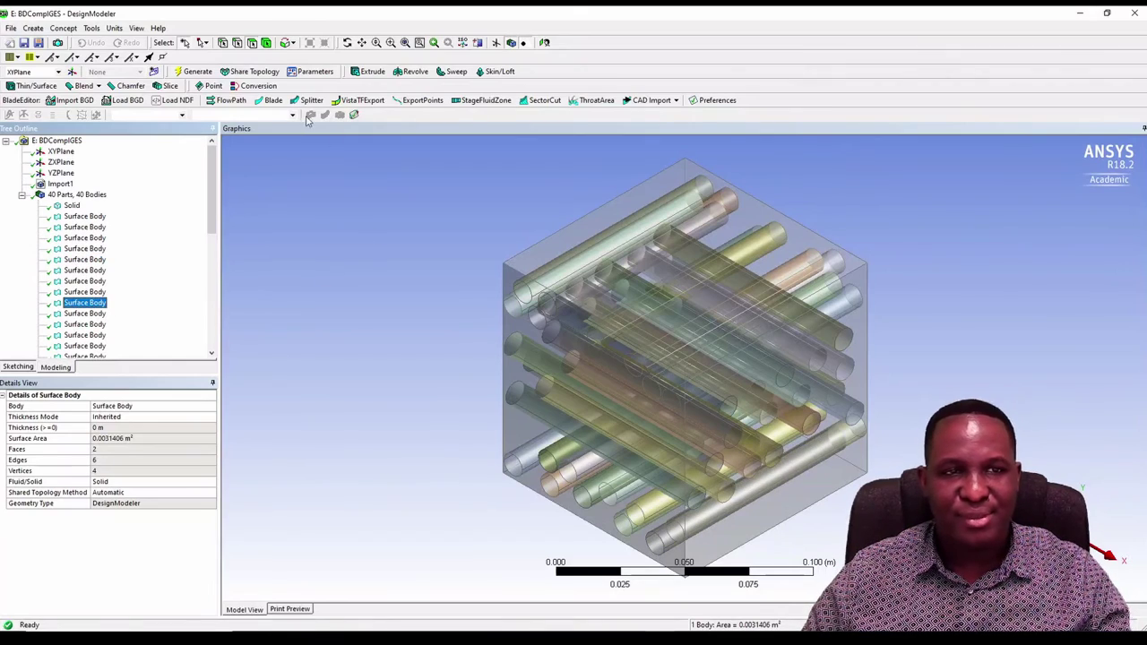
{"action": "middle_click", "coordinate": [611, 389]}
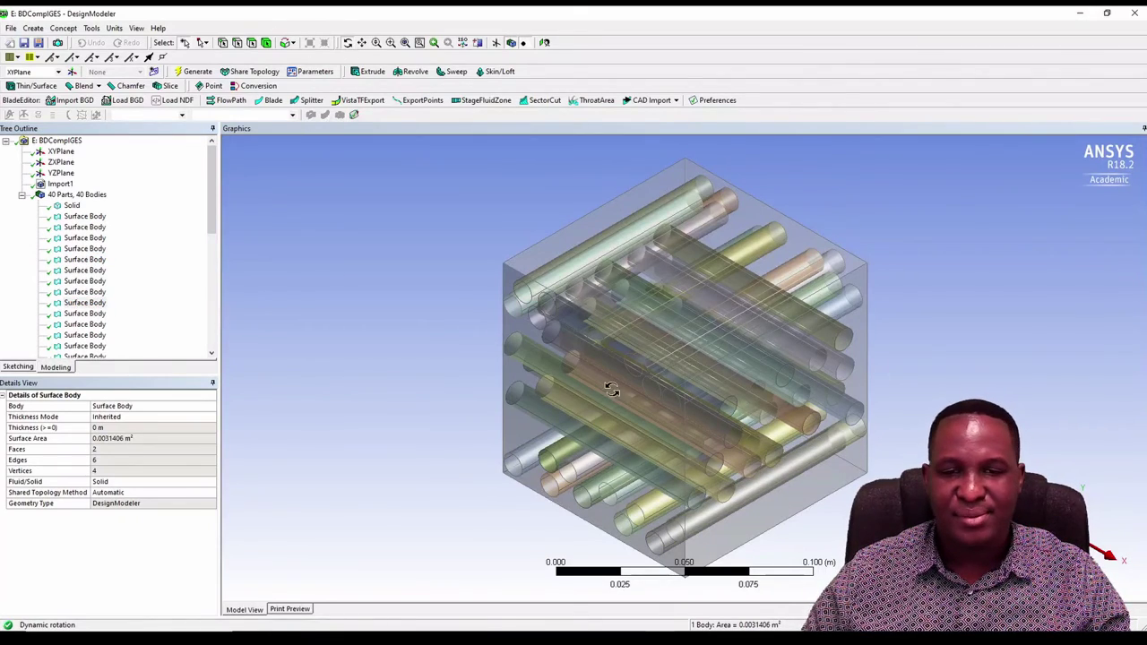
{"action": "middle_click_drag", "start_coordinate": [612, 389], "coordinate": [582, 197]}
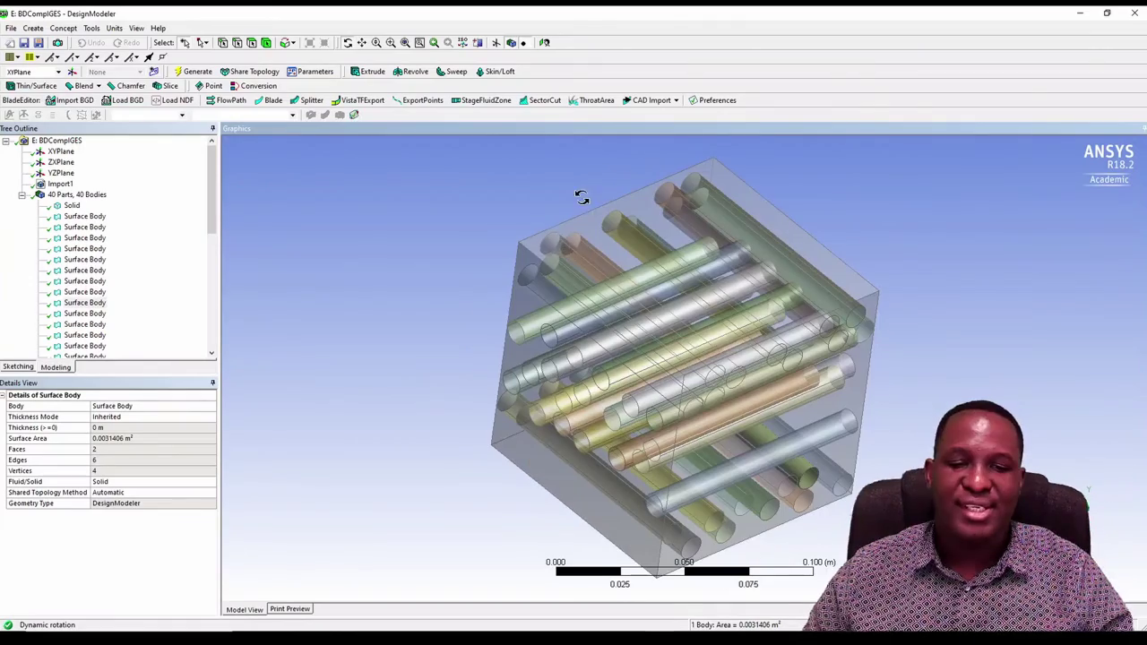